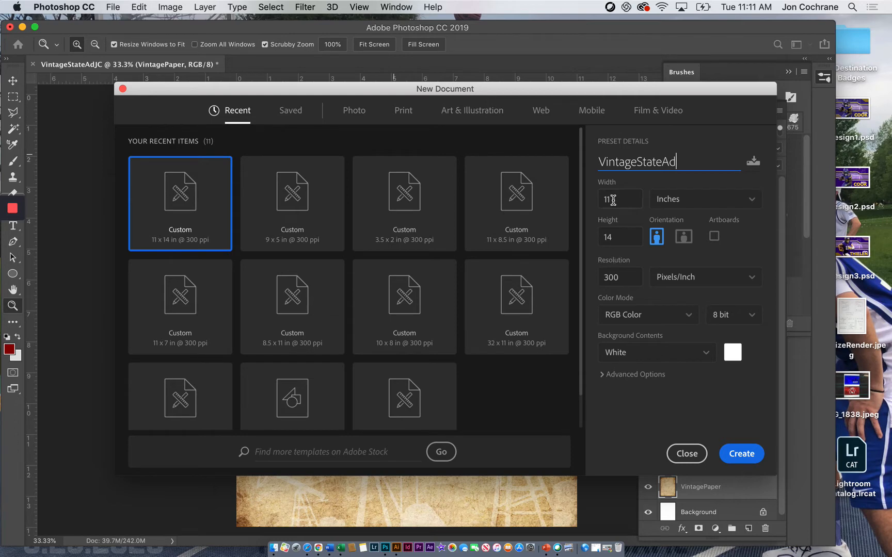
Step: Create the 11 x 14 inch, 300 ppi VintageStateAd document and embed VintagePaper.jpg in it
click(735, 461)
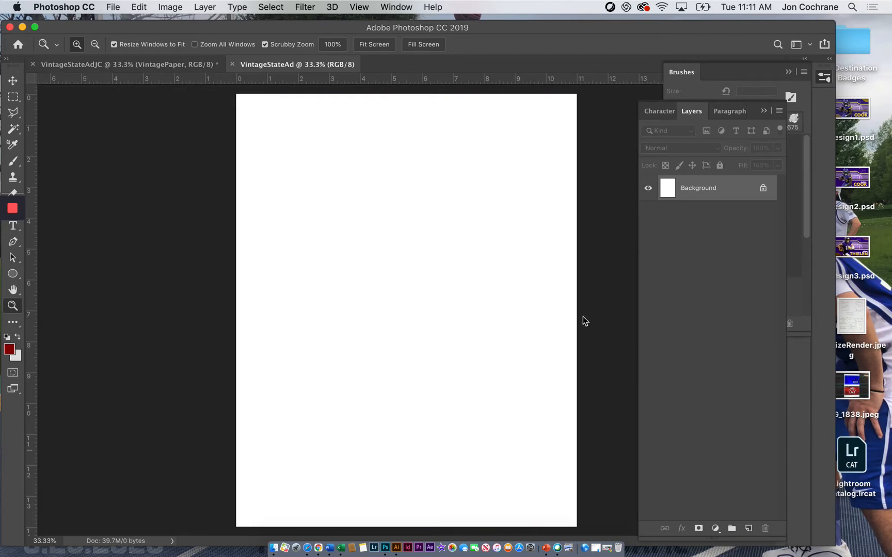
click(109, 7)
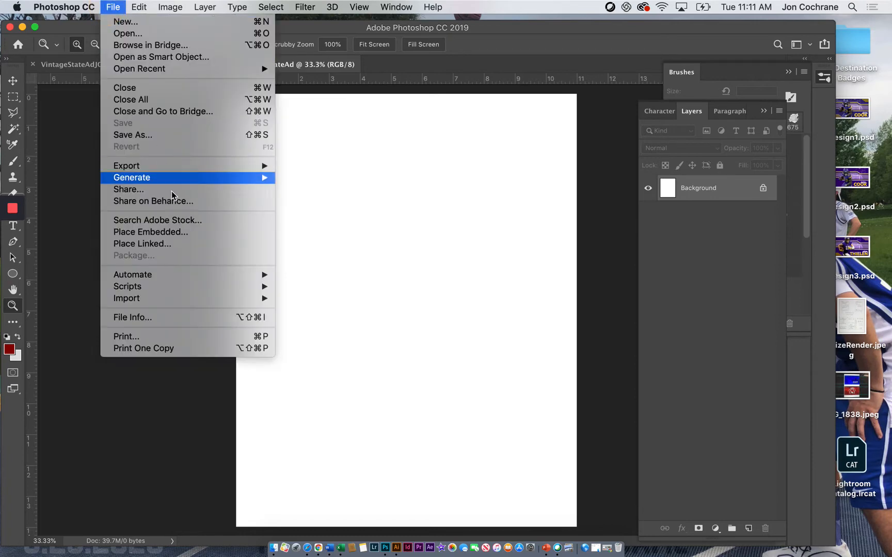
click(184, 233)
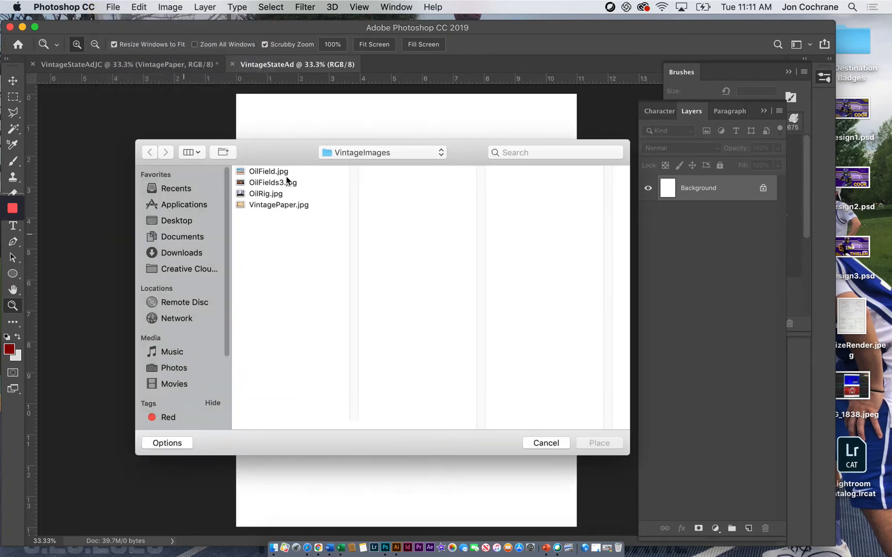
click(269, 207)
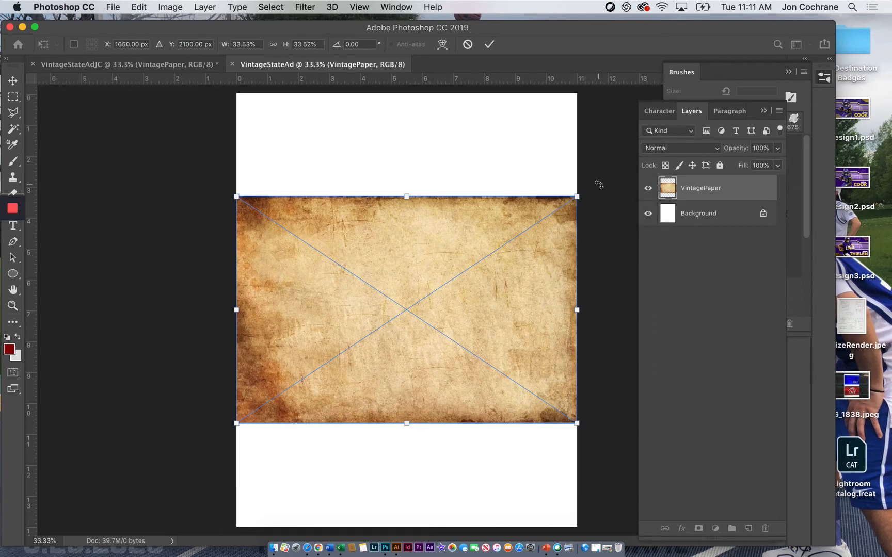
Step: Rotate the paper texture 90 degrees, scale it to cover the whole page, and rasterize its layer
drag(618, 294, 553, 504)
drag(523, 140, 639, 84)
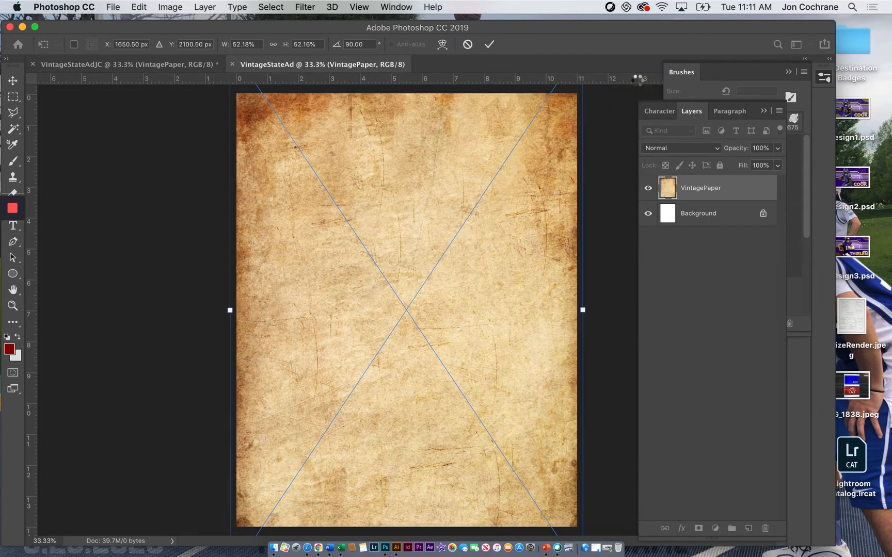
key(Return)
key(z)
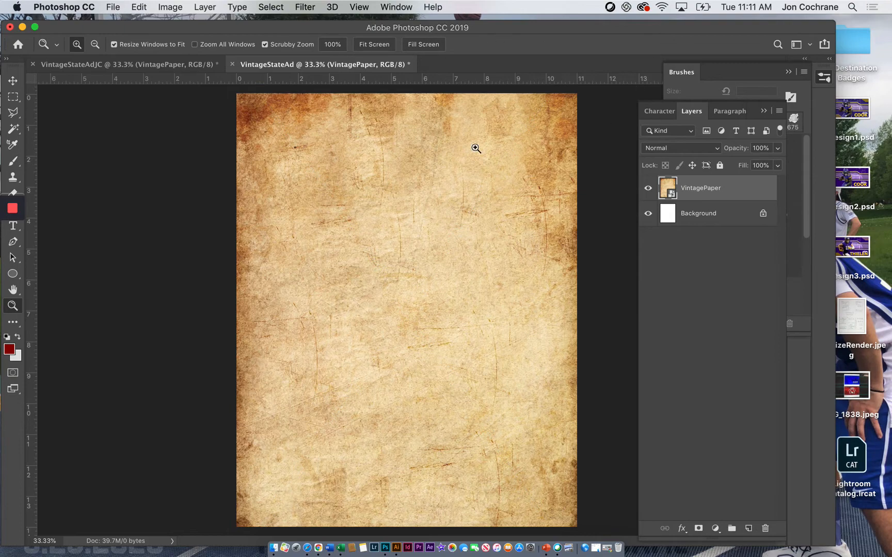
right_click(685, 192)
click(728, 401)
Step: Embed the OilField.jpg image above the VintagePaper layer
click(112, 8)
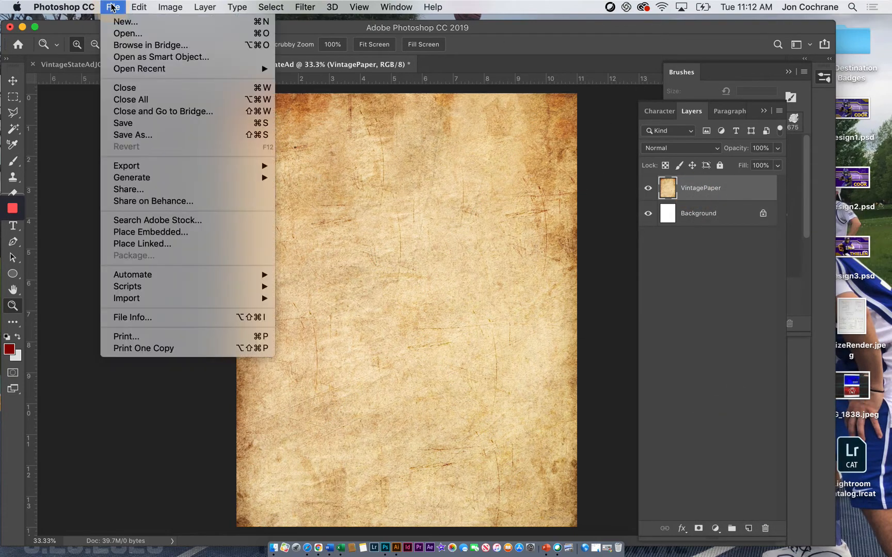
click(150, 233)
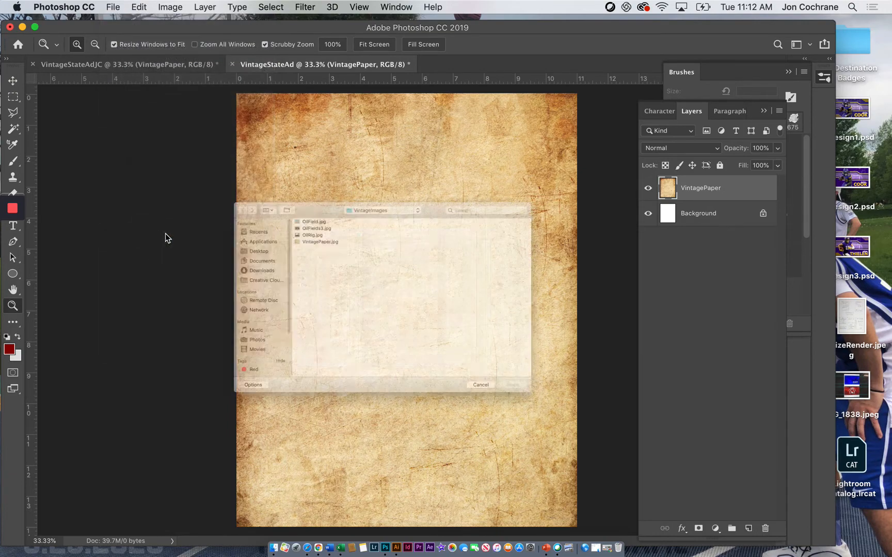
click(260, 174)
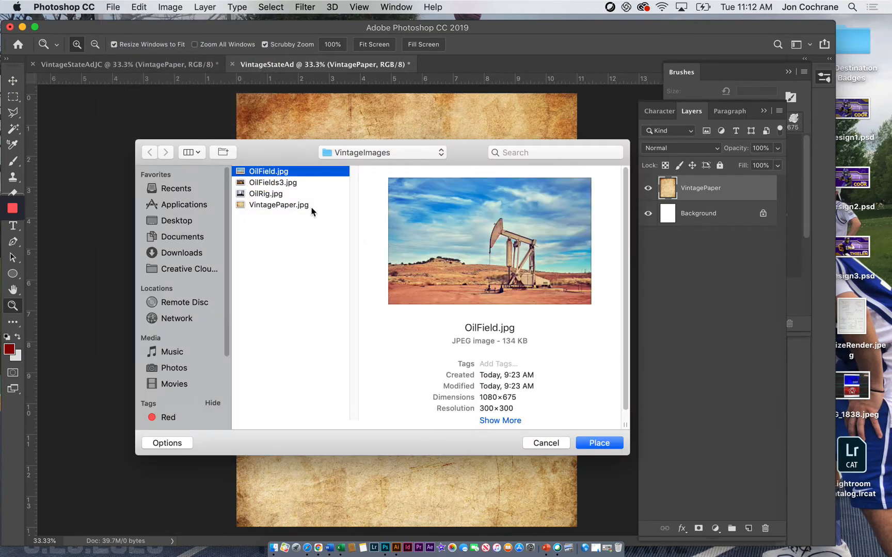
click(589, 438)
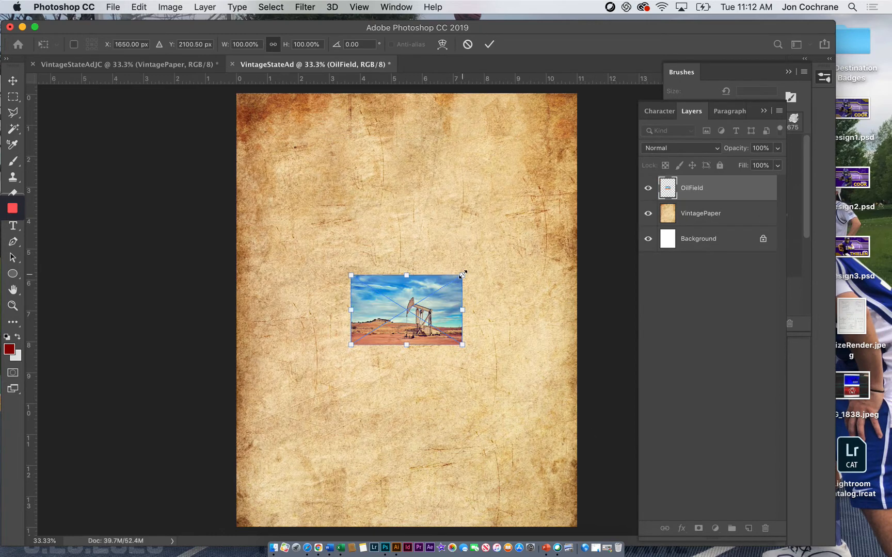
Step: Scale the oil field image to about 566% and shift it down and left so it fills the lower part of the page
drag(462, 276, 704, 86)
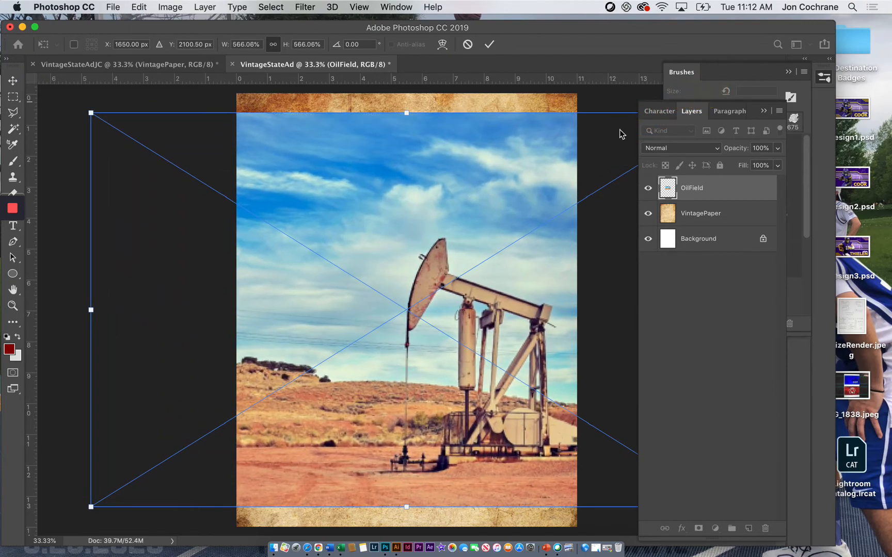
drag(461, 250, 392, 275)
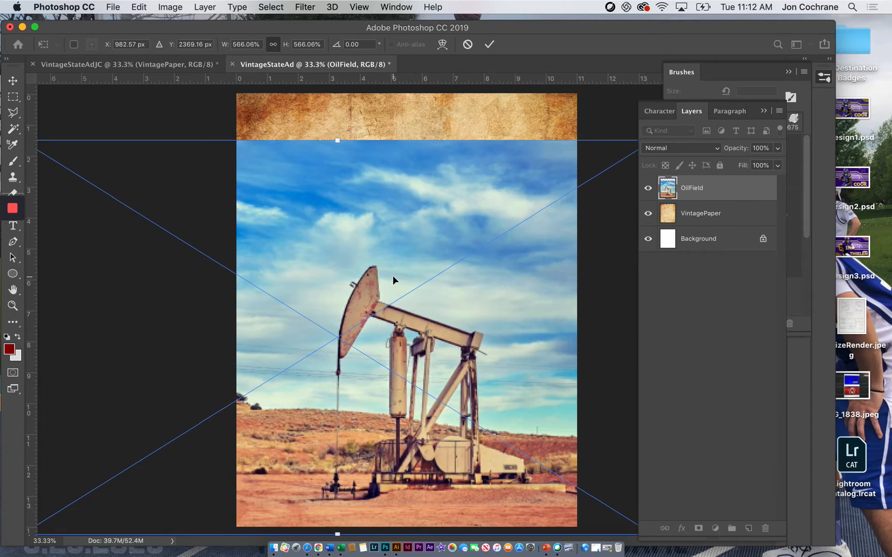
key(z)
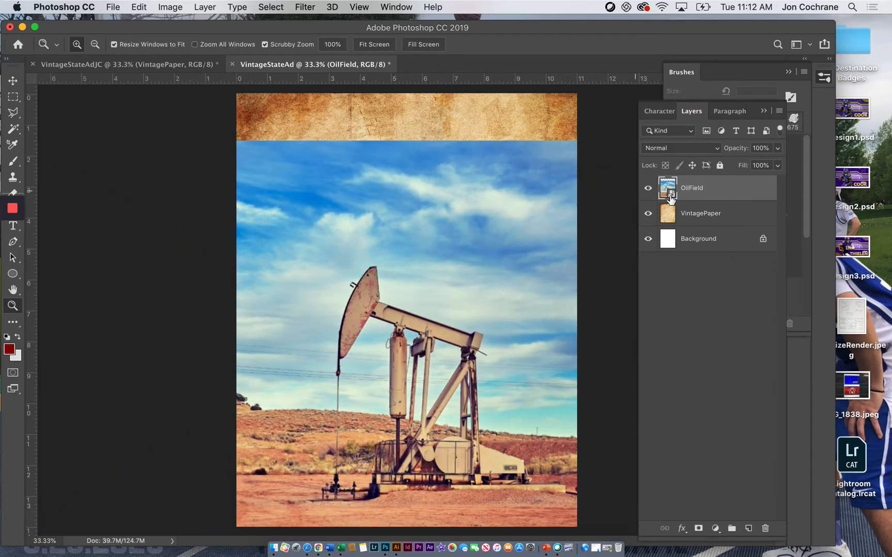
Step: Rasterize the OilField layer and set its blend mode to Overlay
right_click(692, 193)
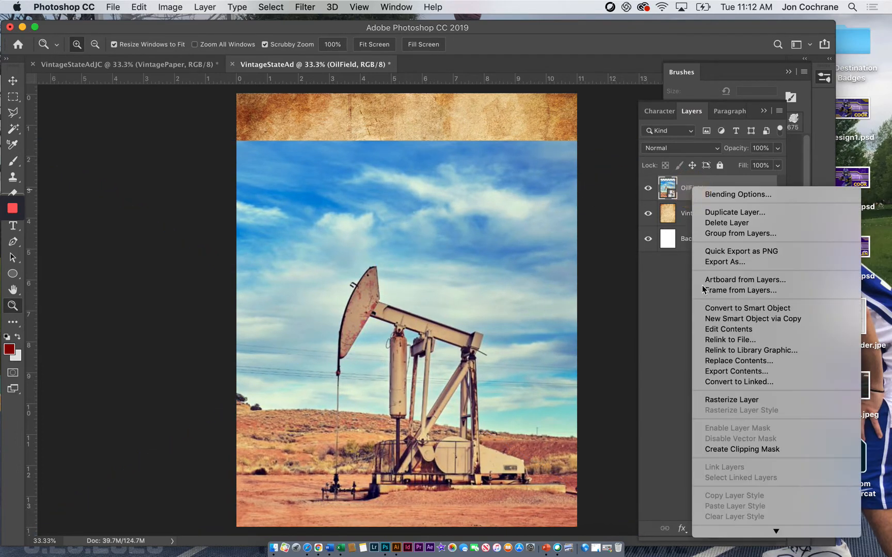
click(724, 400)
click(676, 146)
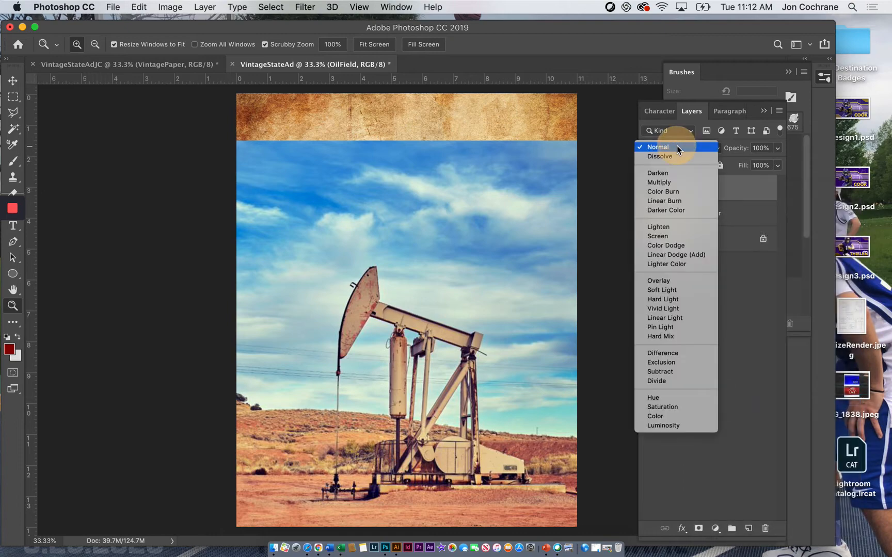
click(670, 281)
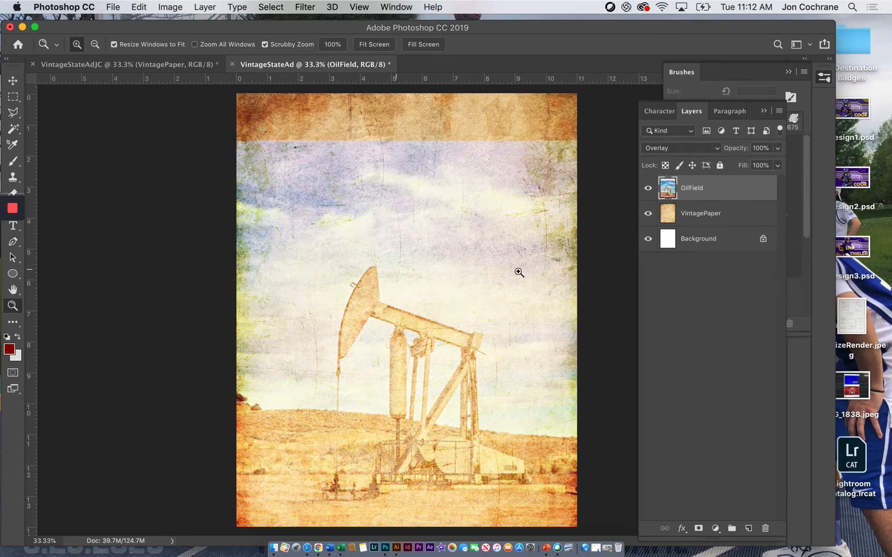
Step: Set up the Eraser with a round general brush at 2100 px size and 0% hardness
key(F5)
drag(110, 24, 139, 21)
click(42, 191)
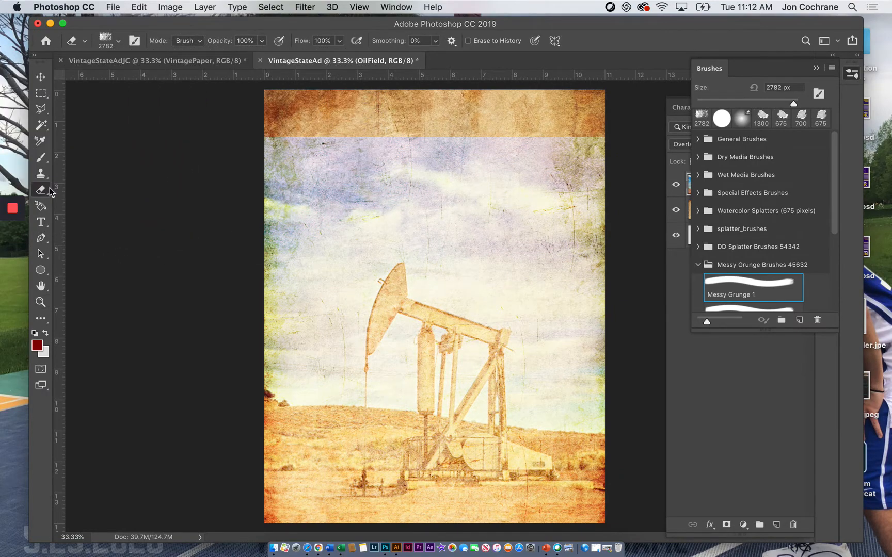
click(84, 40)
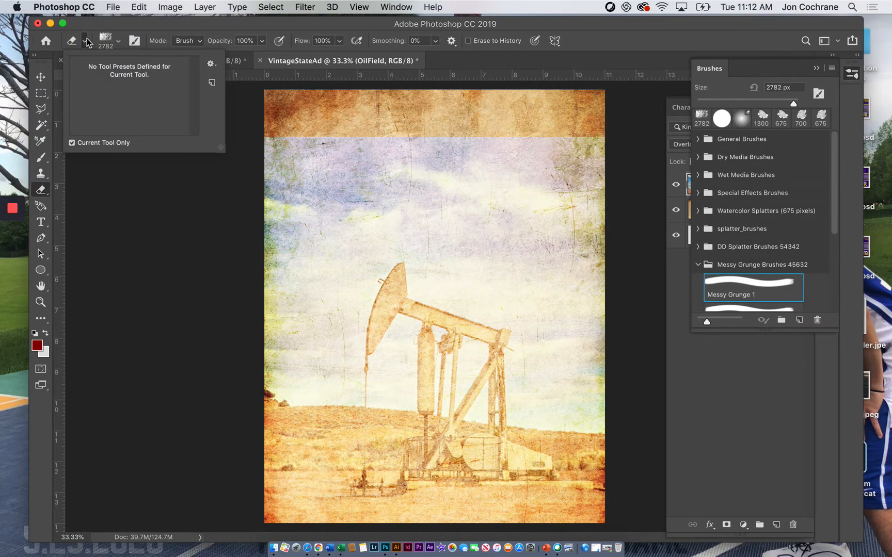
click(109, 42)
click(75, 137)
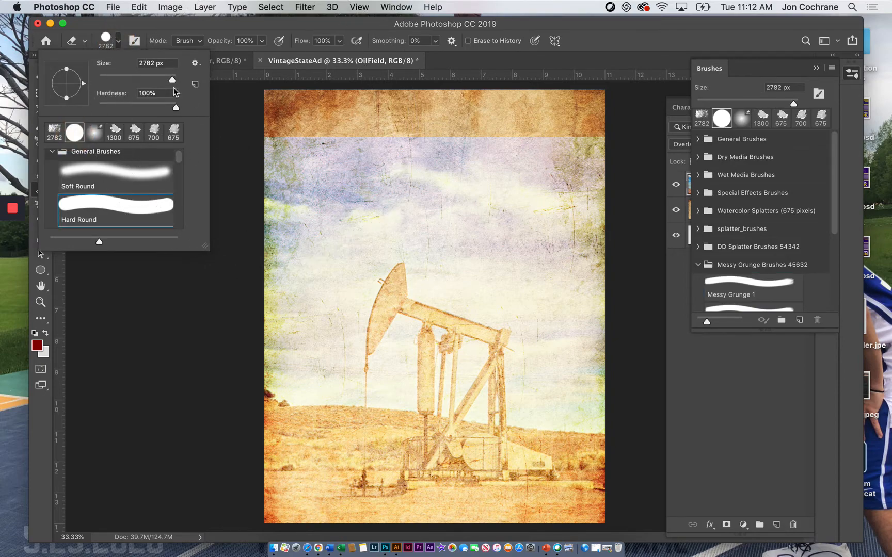
click(118, 44)
key(bracketleft)
key(bracketleft)
key(bracketleft)
key(bracketleft)
key(bracketleft)
key(bracketleft)
key(bracketleft)
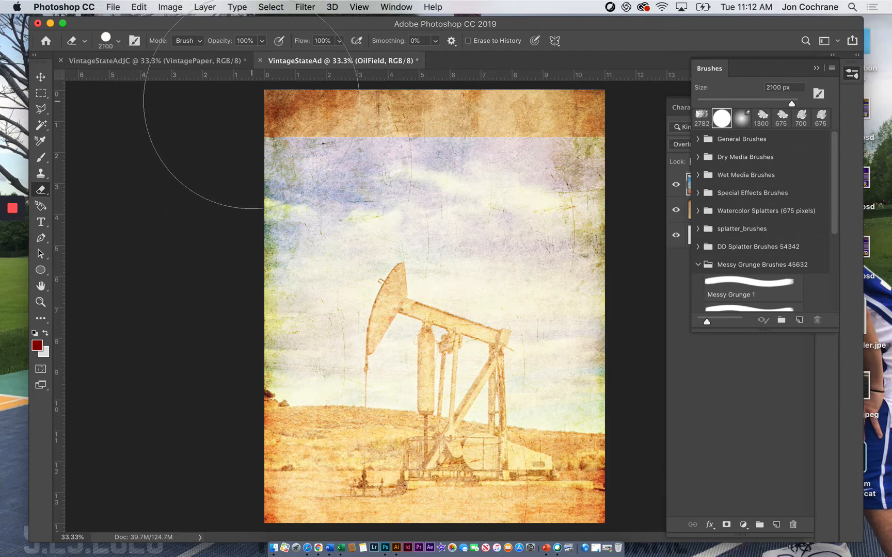
click(114, 43)
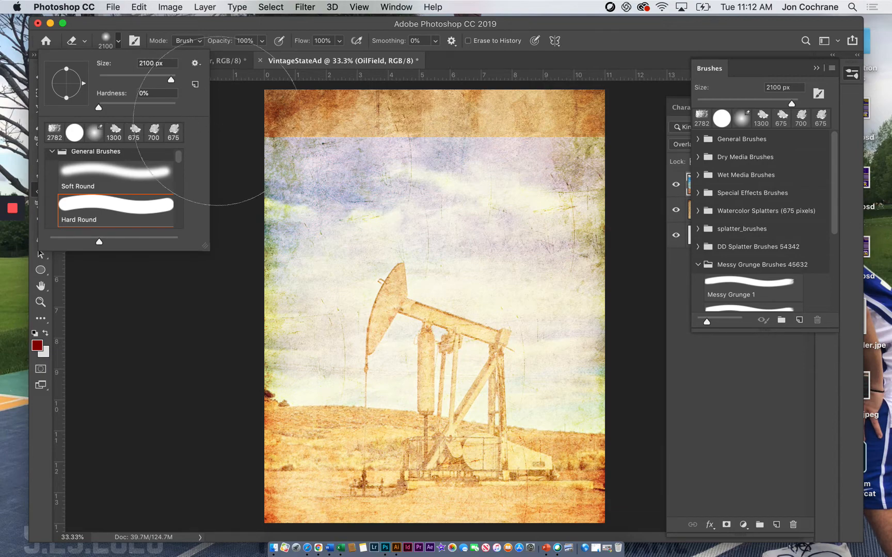
click(119, 39)
Step: Erase the oil field photo's hard top edge, upper sky and both sides around the pump jack, undoing strokes that fade the pump jack
mouse_move(254, 110)
mouse_down()
mouse_move(528, 129)
mouse_move(205, 124)
mouse_move(656, 153)
mouse_move(448, 133)
mouse_up()
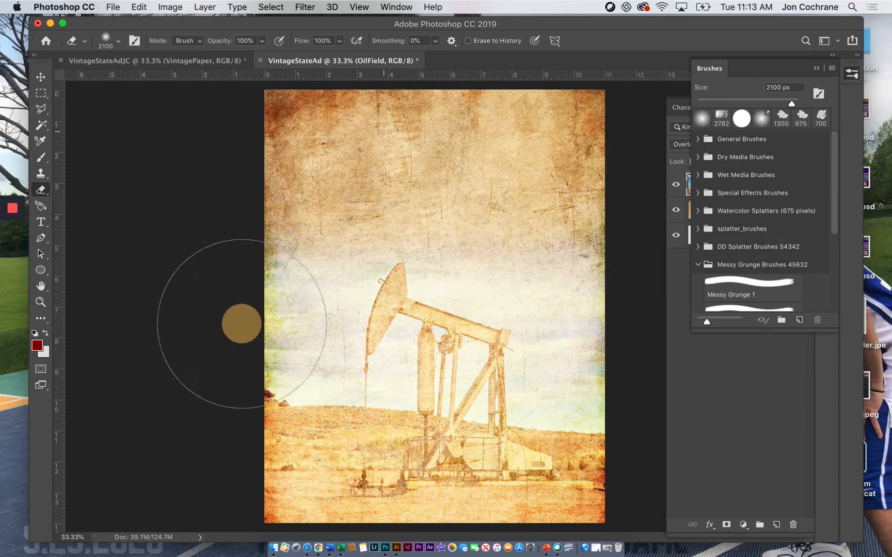
mouse_move(269, 247)
mouse_down()
mouse_move(444, 188)
mouse_move(565, 173)
mouse_up()
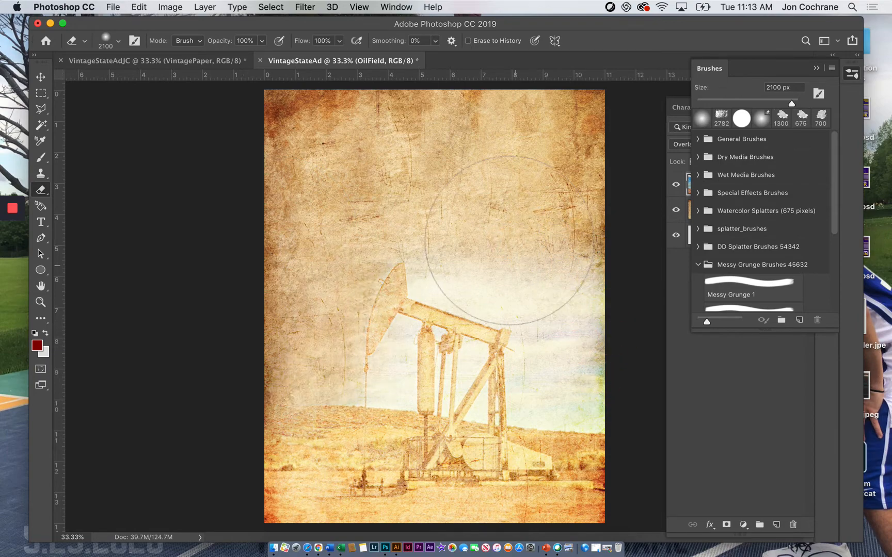
click(613, 373)
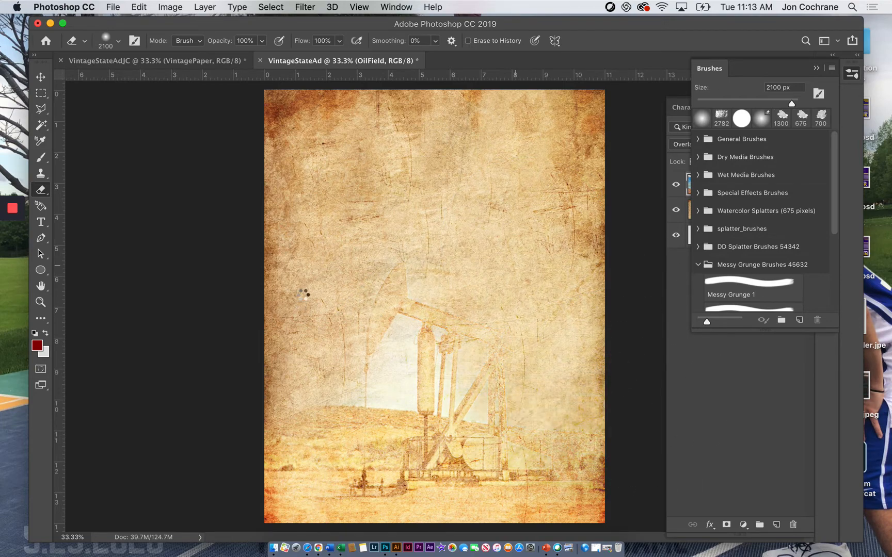
key(super+z)
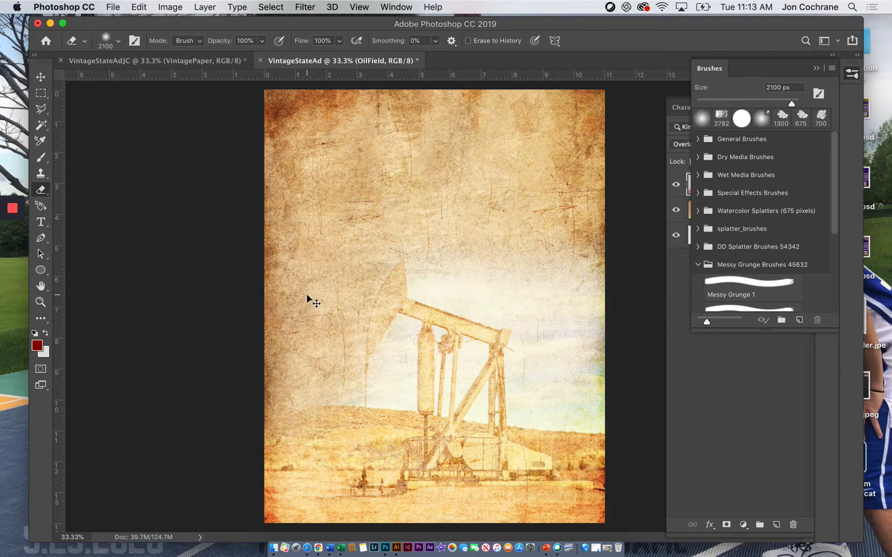
click(217, 330)
mouse_move(218, 331)
mouse_down()
mouse_move(244, 272)
mouse_move(220, 379)
mouse_move(244, 296)
mouse_up()
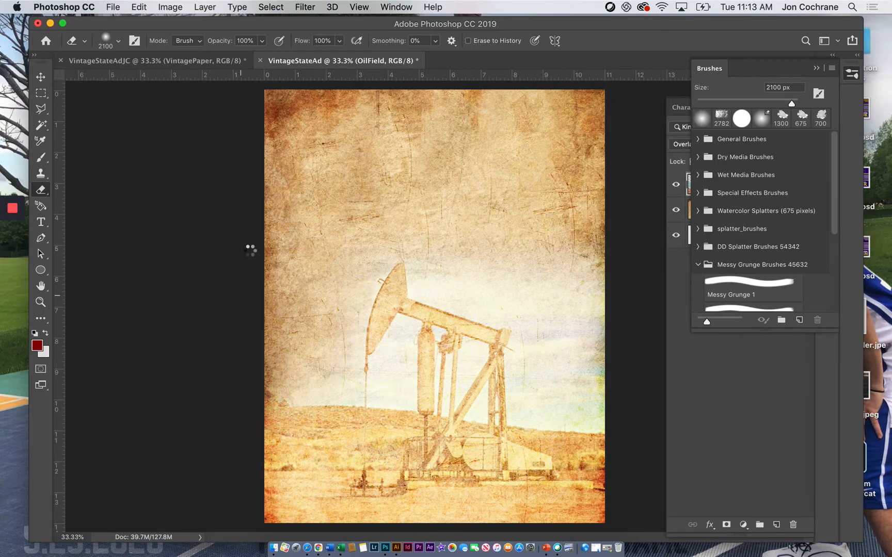
mouse_move(605, 240)
mouse_down()
mouse_move(566, 241)
mouse_move(581, 236)
mouse_move(637, 323)
mouse_move(640, 394)
mouse_up()
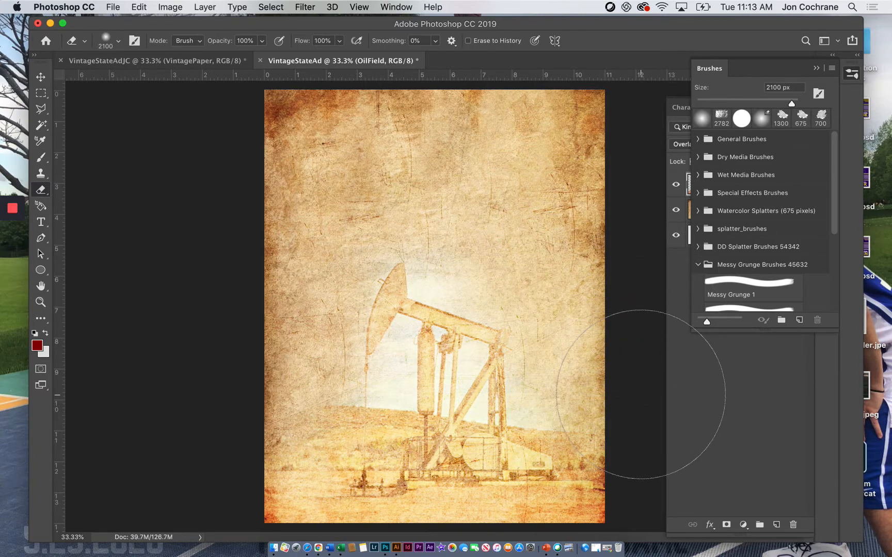
Step: Change the OilField layer's blend mode to Hard Light
click(732, 401)
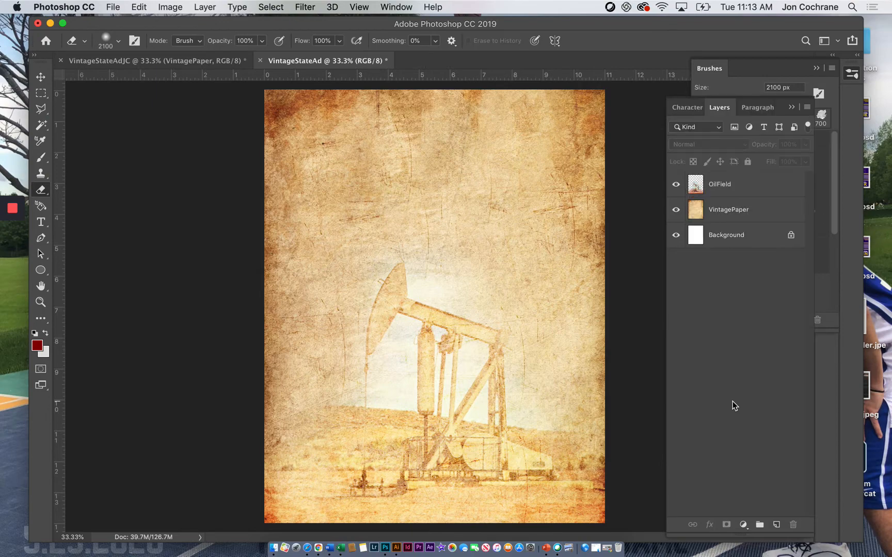
click(721, 189)
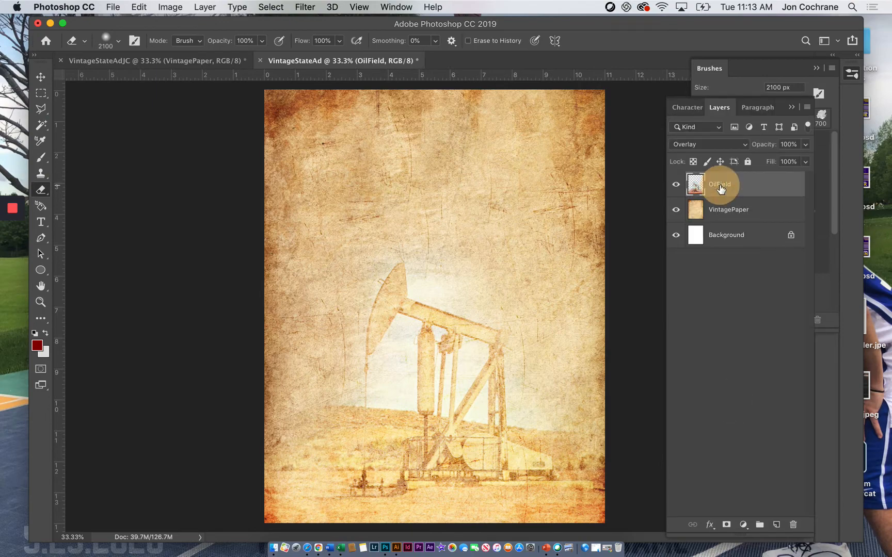
click(725, 141)
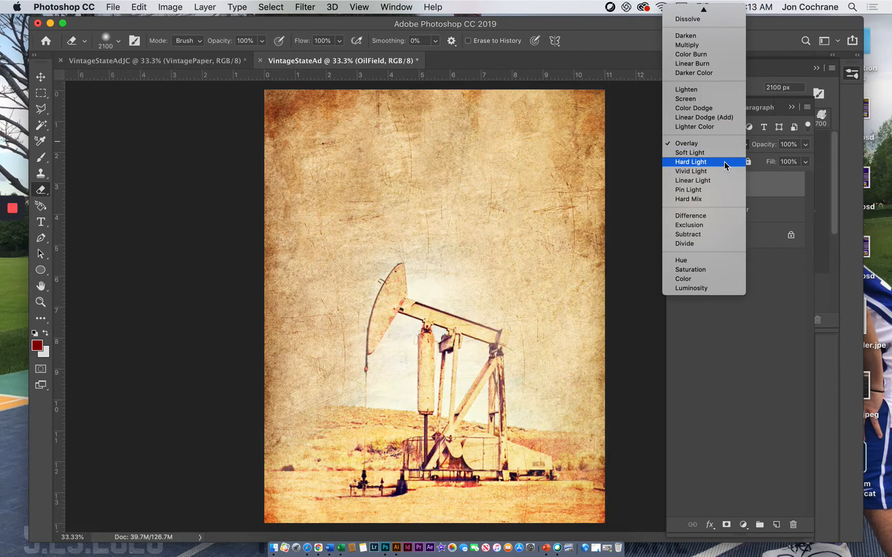
click(724, 162)
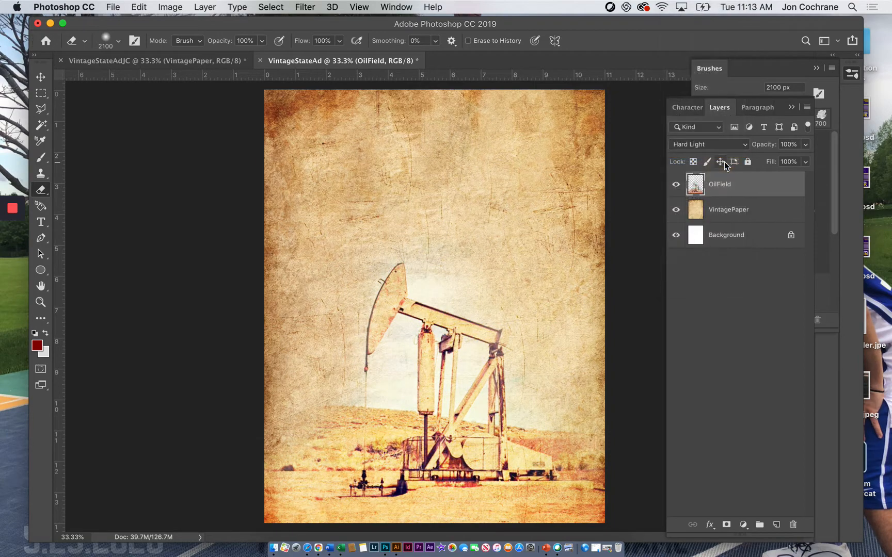
Step: Add the title OKLAHOMA in white Avenir Black Oblique and enlarge it to about 111 pt across the top of the page
click(40, 222)
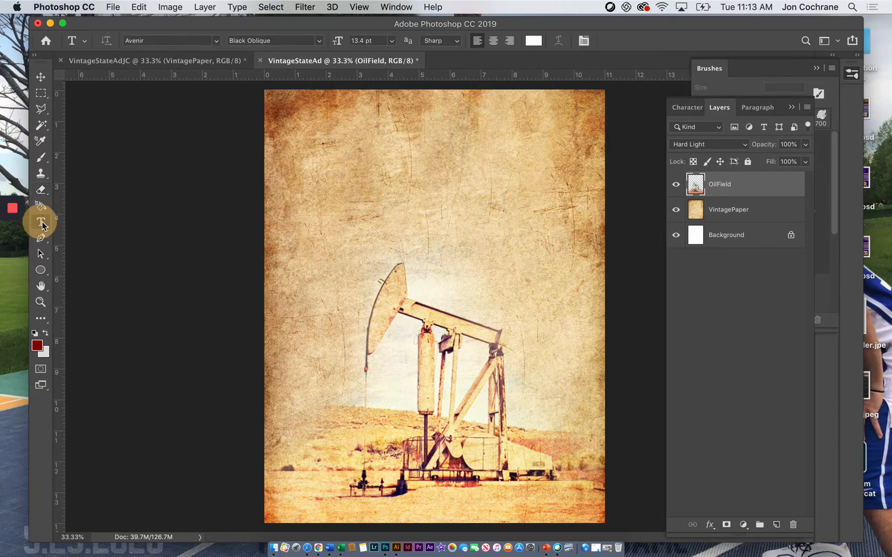
click(311, 149)
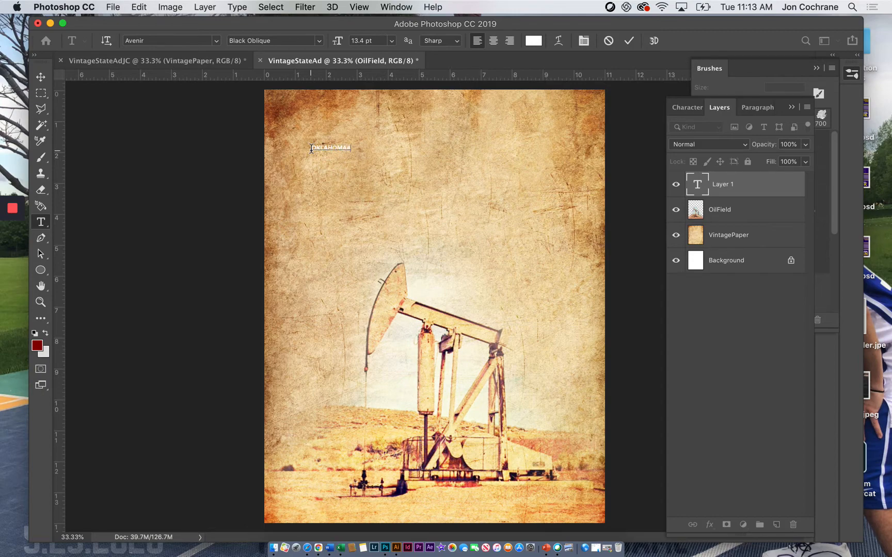
click(41, 78)
drag(347, 148, 603, 89)
mouse_move(470, 122)
mouse_down()
mouse_move(450, 137)
mouse_move(462, 137)
mouse_up()
key(Return)
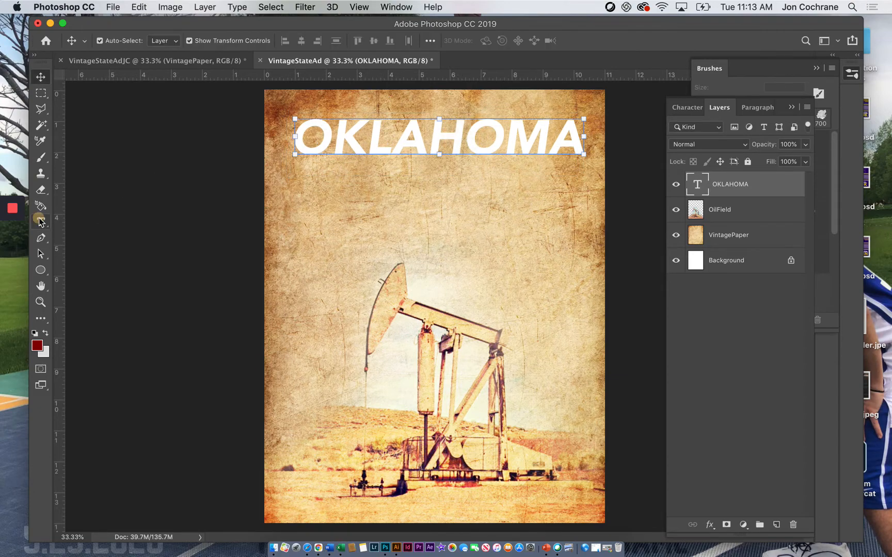
Step: Set the OKLAHOMA title in New Athletic M54 and enlarge it to about 172 pt across the top of the page
click(41, 222)
drag(273, 151, 662, 139)
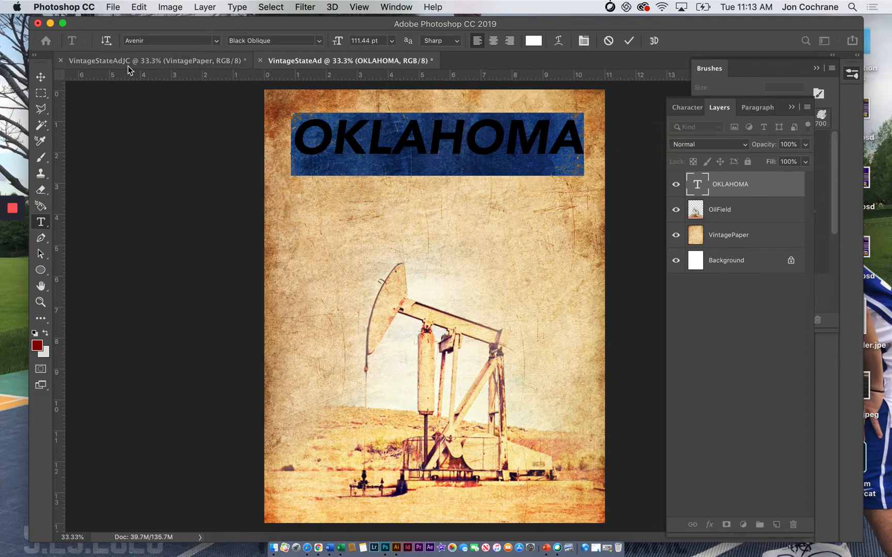
click(216, 41)
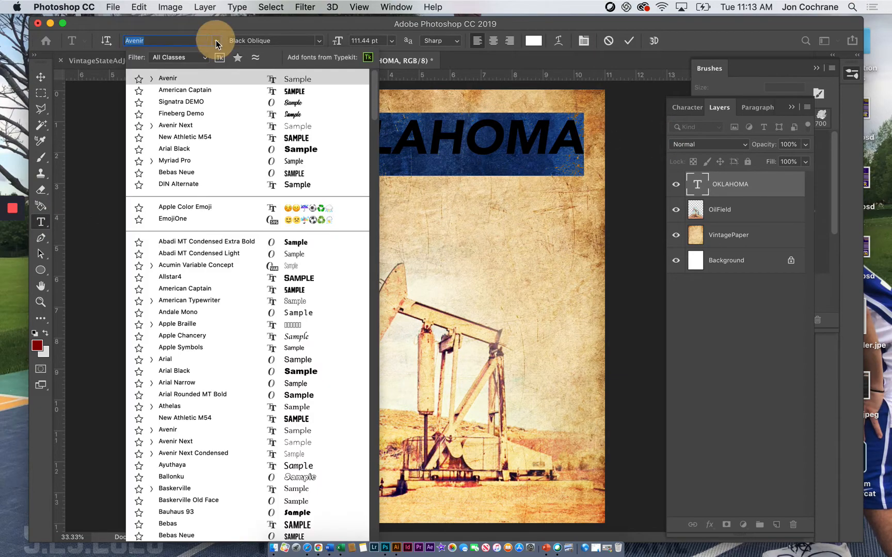
click(238, 137)
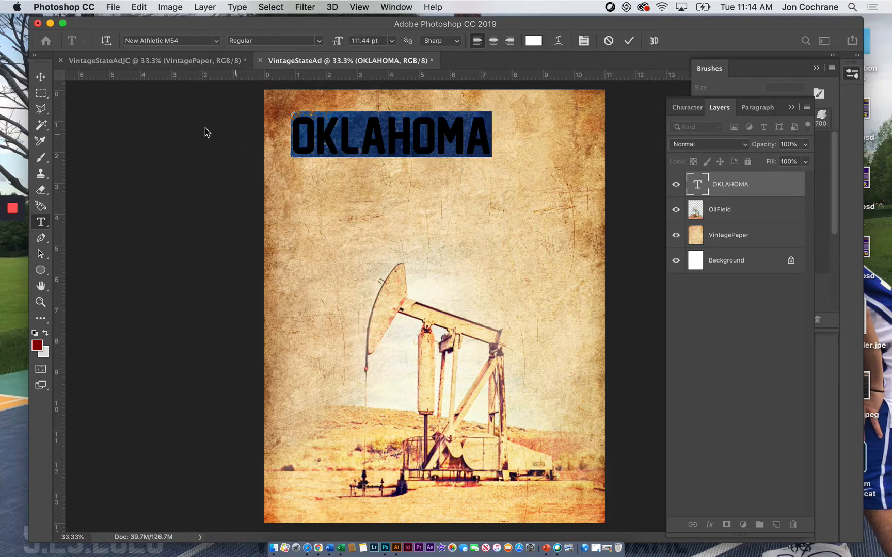
click(41, 77)
drag(490, 154, 587, 195)
drag(292, 181, 285, 185)
key(Return)
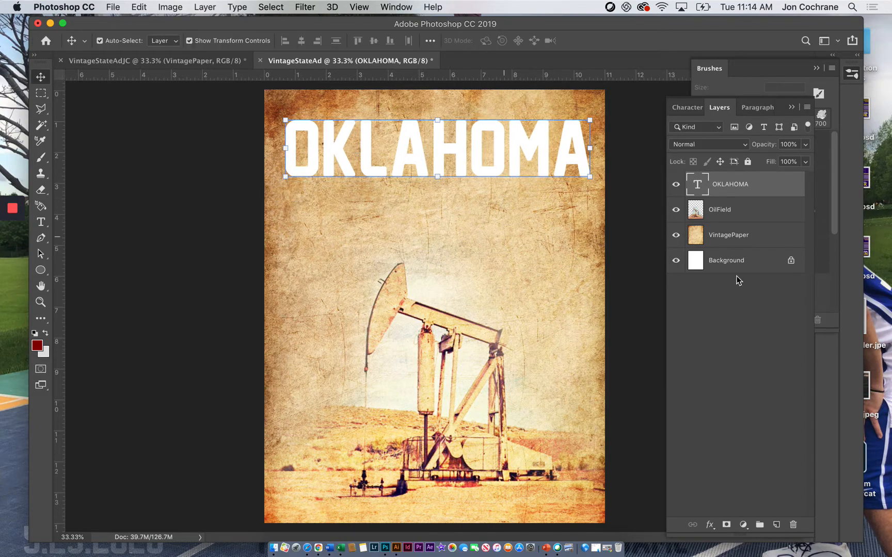
Step: Recolor the OKLAHOMA title text dark red (#8d0101)
click(709, 525)
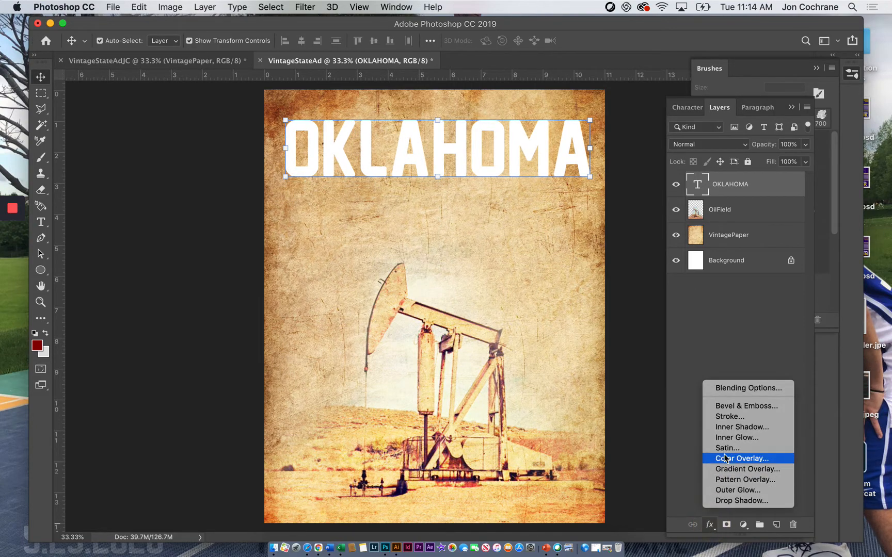
mouse_move(15, 258)
click(41, 223)
click(41, 222)
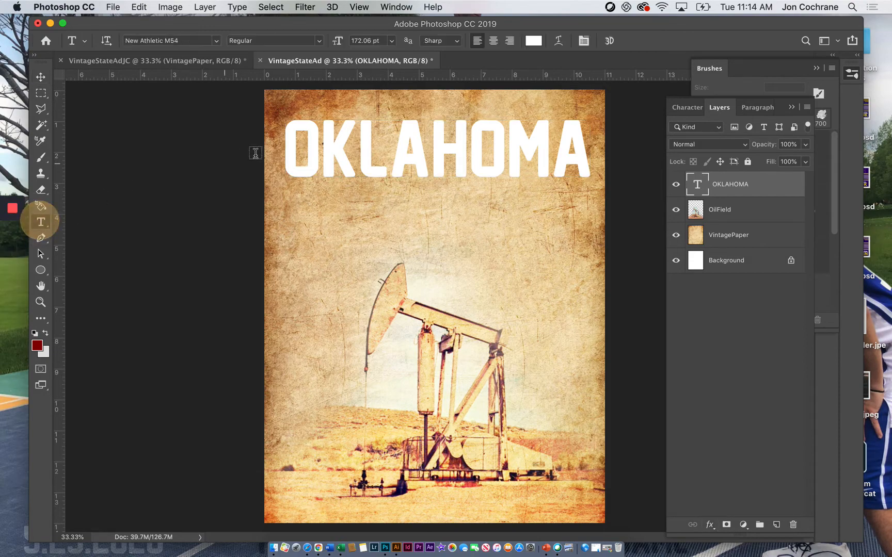
drag(292, 160, 591, 158)
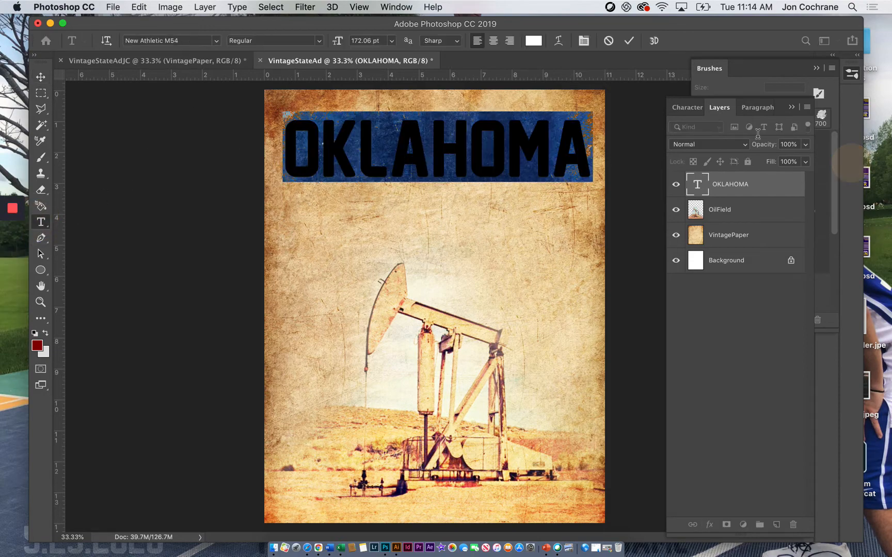
click(534, 41)
click(637, 312)
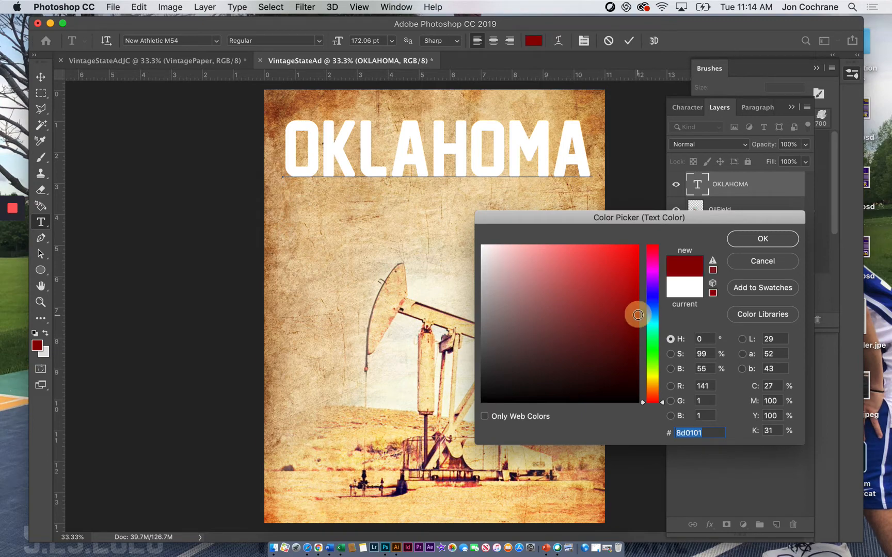
click(762, 239)
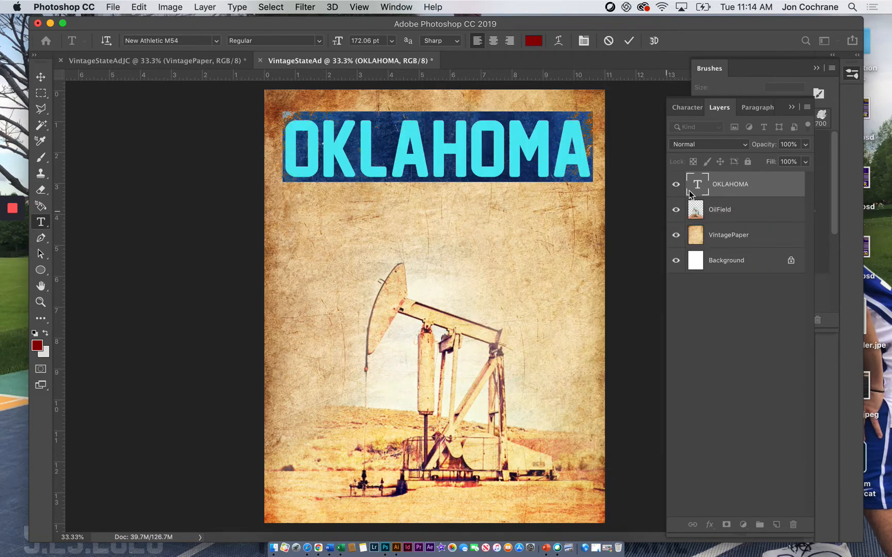
click(715, 187)
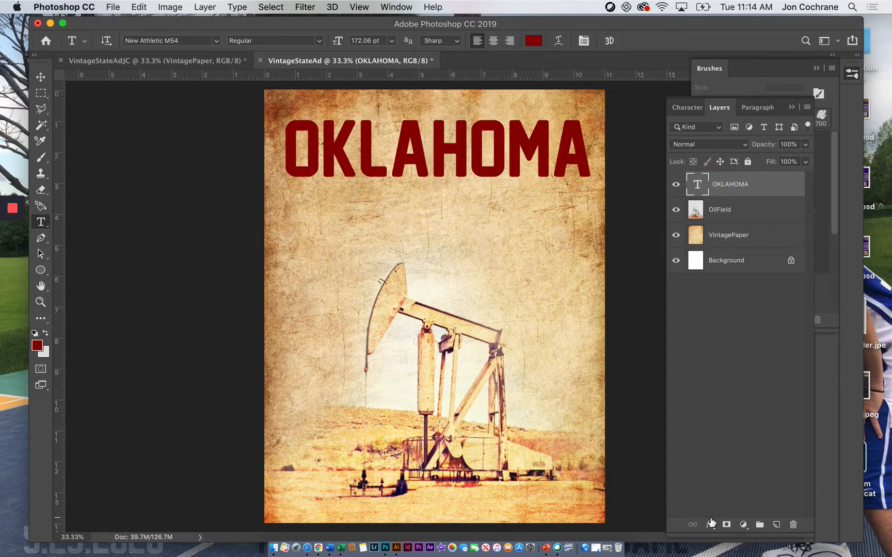
Step: Add a 16 px outside Stroke effect at 100% opacity to the OKLAHOMA title
click(710, 524)
click(729, 417)
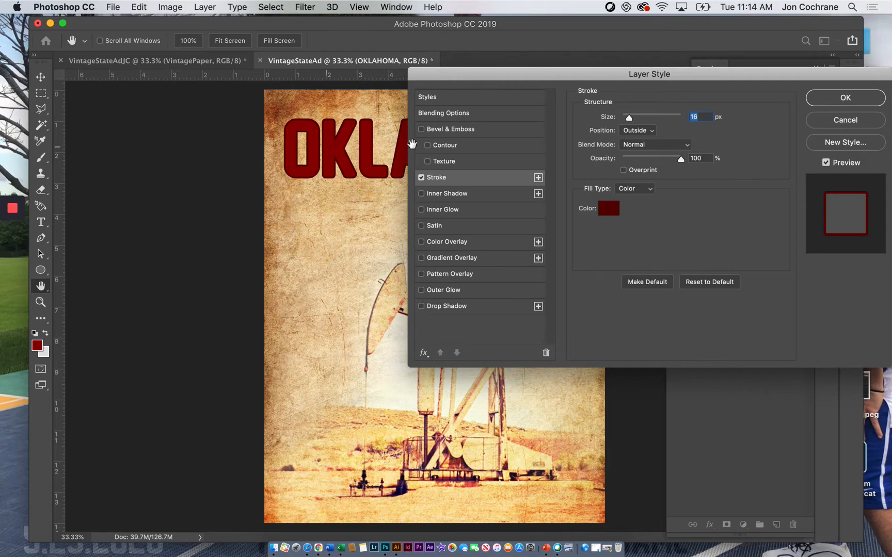
click(842, 99)
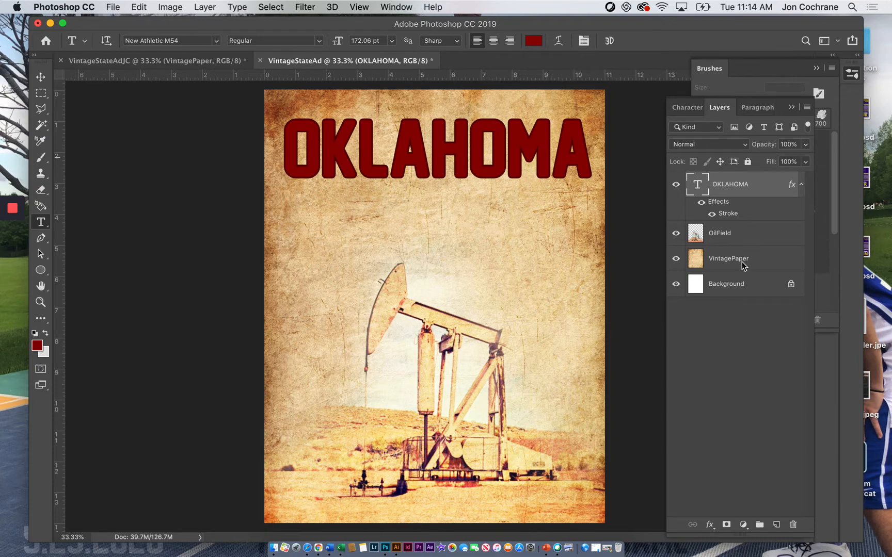
Step: Change the title's stroke color to the dark purple #341a35, sampled from the base of the pump jack
double_click(727, 215)
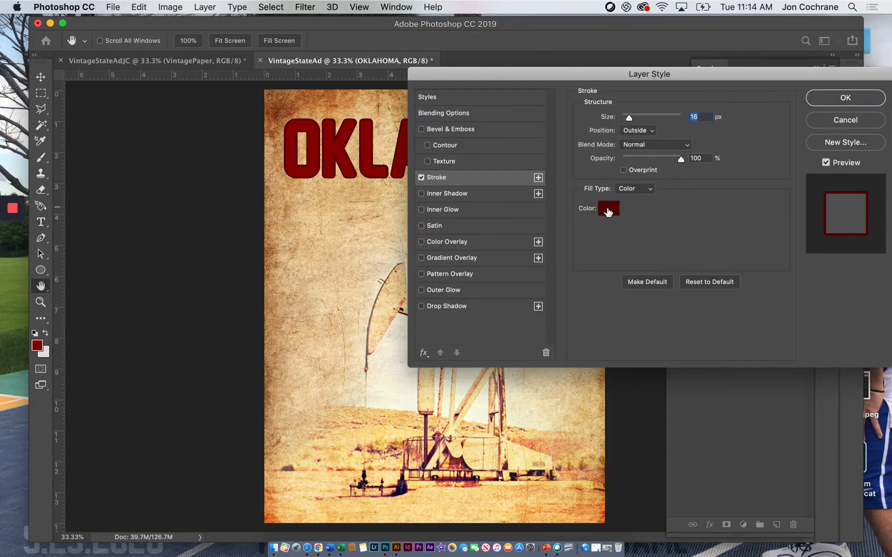
click(609, 209)
click(459, 462)
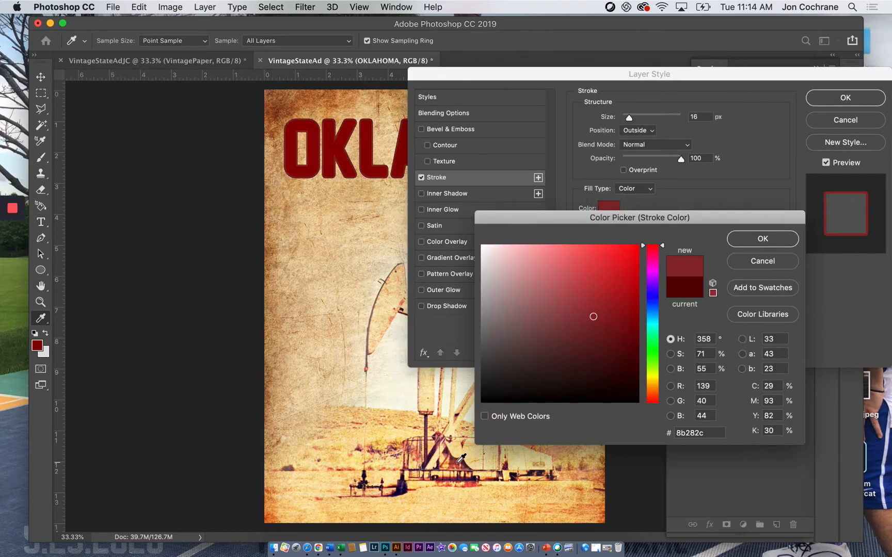
click(456, 461)
click(460, 458)
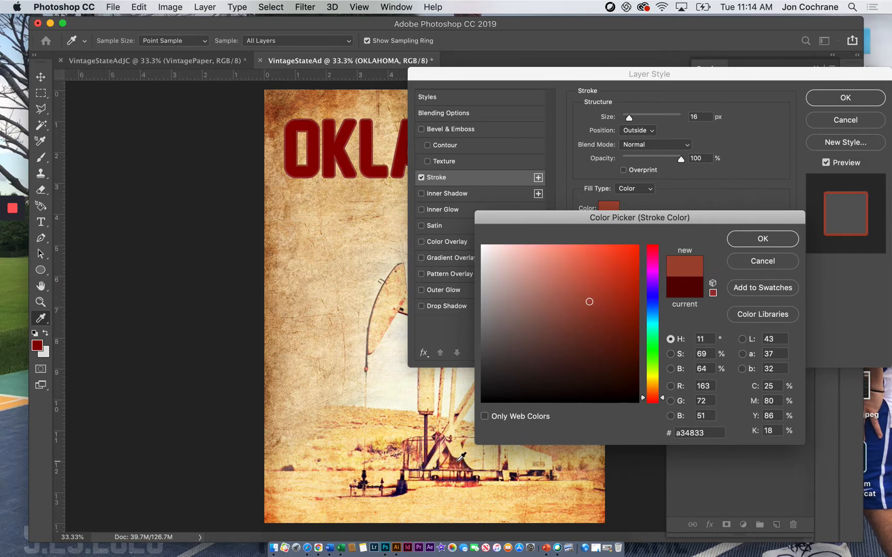
click(465, 462)
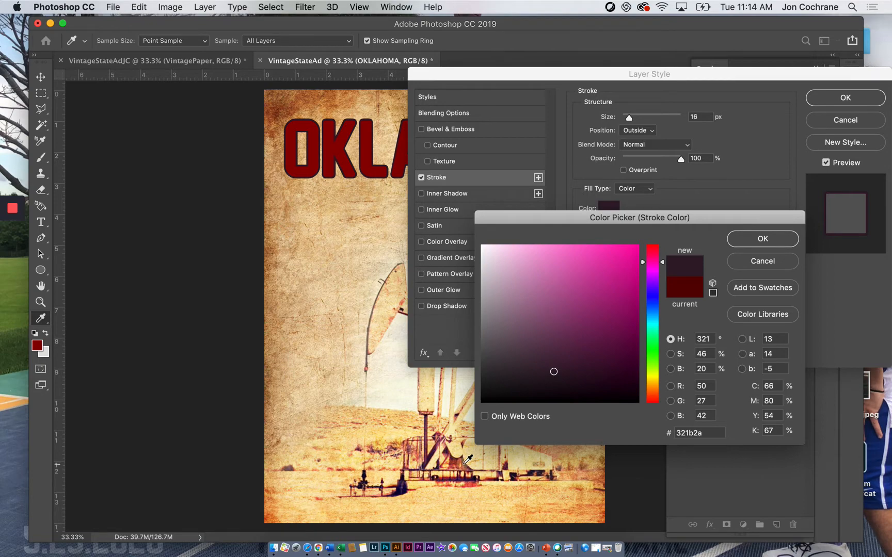
click(468, 459)
click(468, 461)
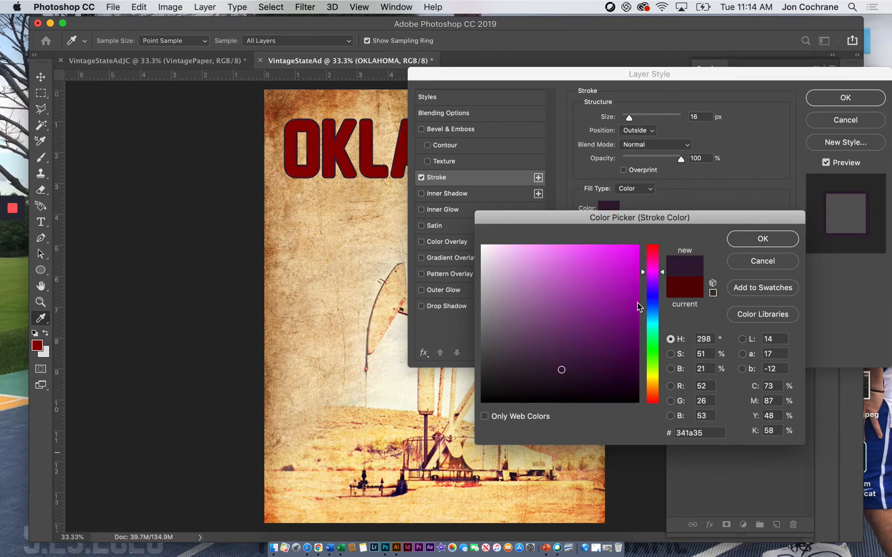
click(763, 238)
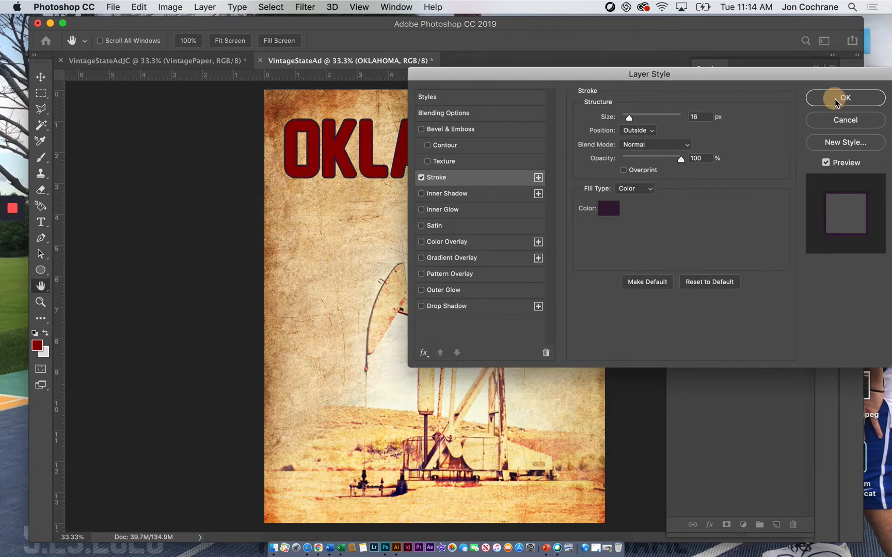
click(835, 98)
Step: Set the OKLAHOMA layer's blend mode to Soft Light and its opacity to 74%
click(724, 149)
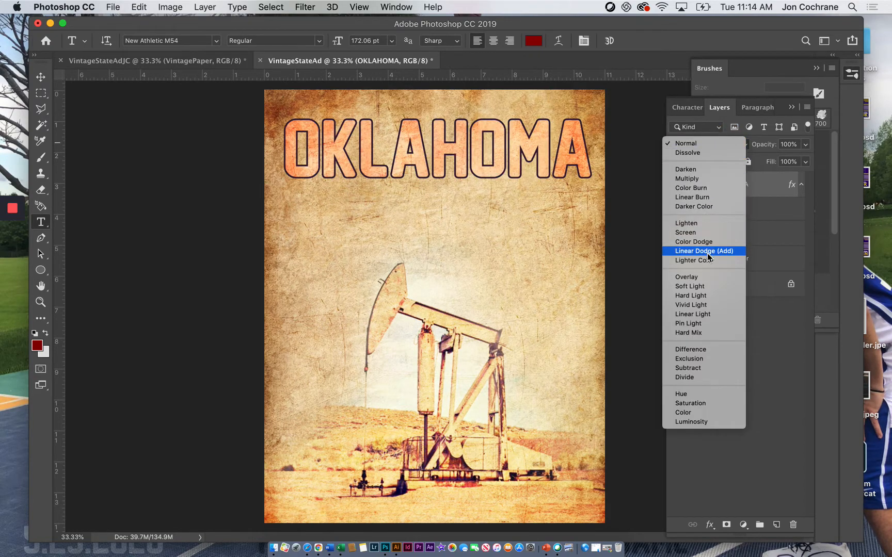
click(698, 290)
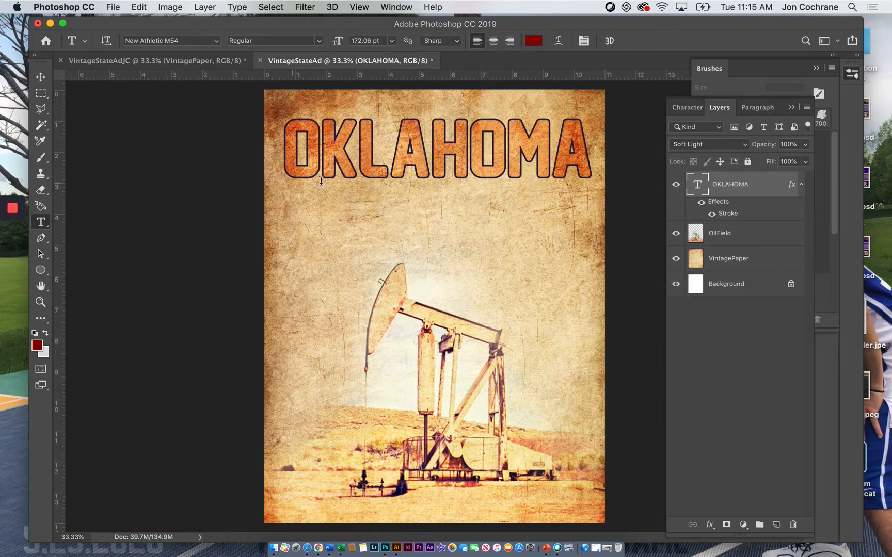
click(805, 145)
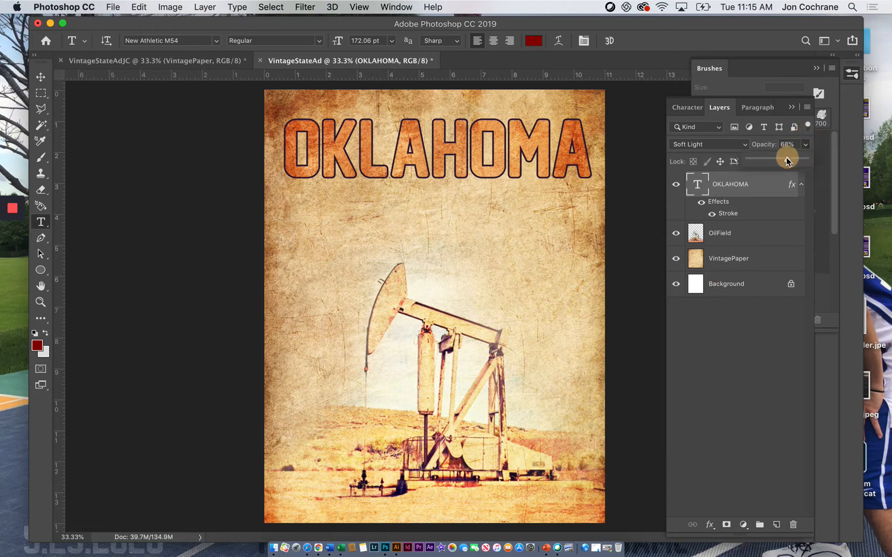
drag(806, 158, 783, 161)
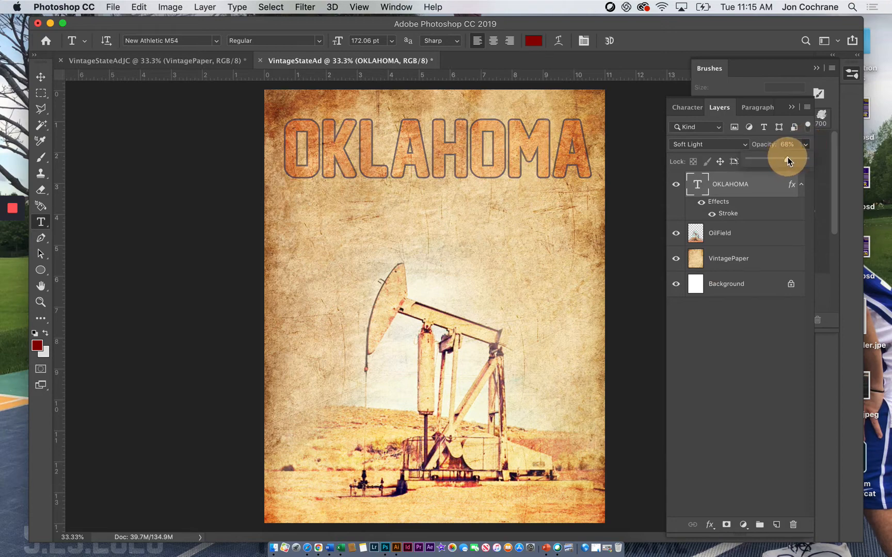
drag(790, 156, 790, 157)
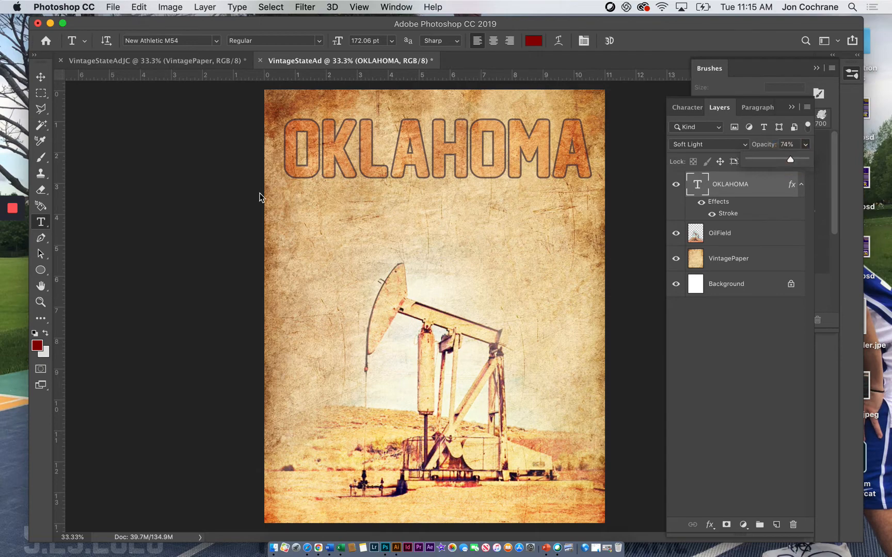
Step: Add the tagline "dig for the oil" as dark red text and enlarge it to about 73 pt directly beneath the title
click(41, 190)
click(41, 222)
click(348, 208)
text(DIG FOR THE OIL)
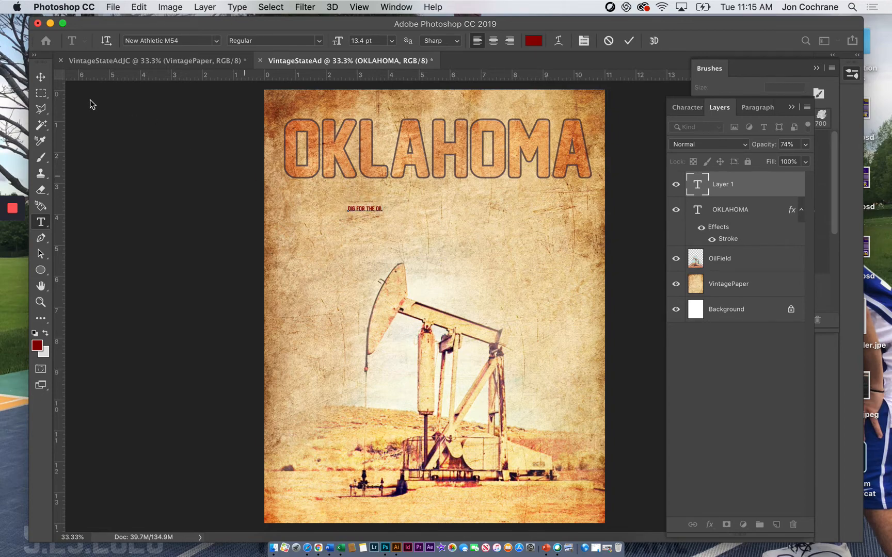
click(45, 79)
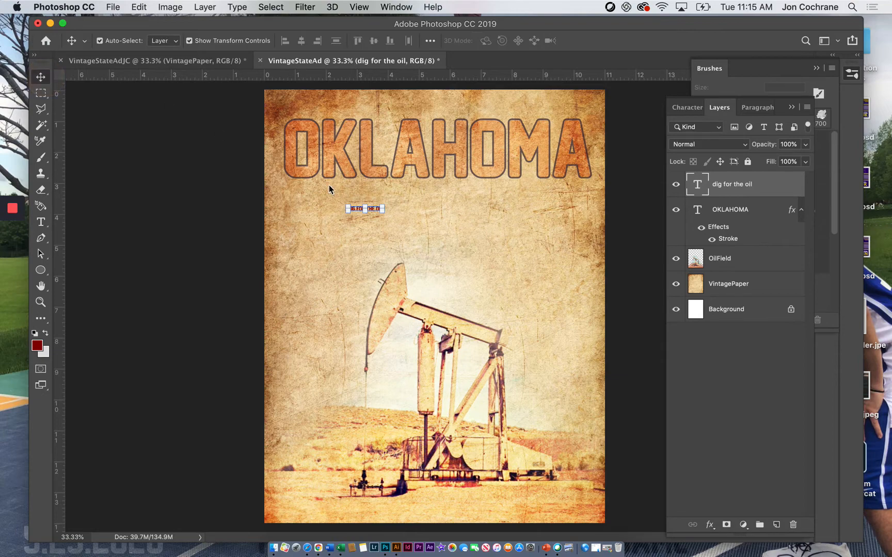
click(382, 209)
drag(406, 198, 535, 176)
key(Return)
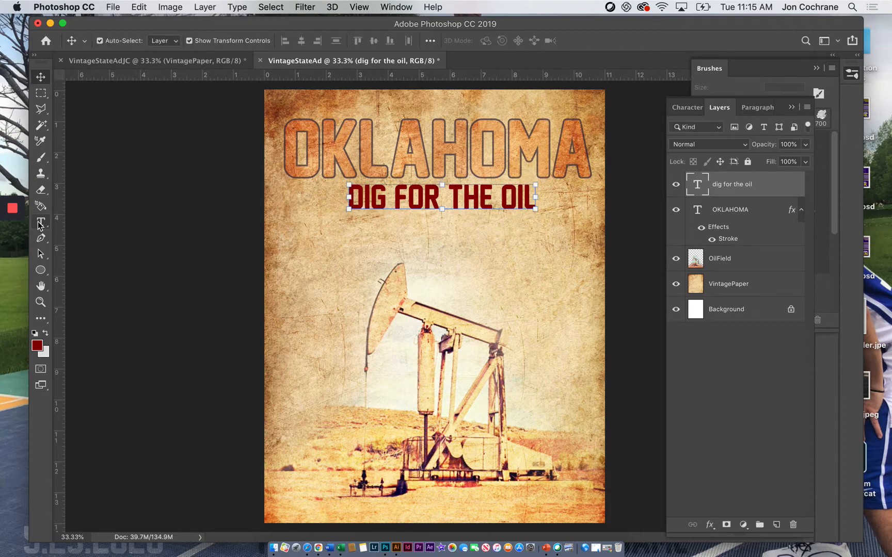
Step: Change the tagline's font to Avenir Medium Oblique
click(40, 222)
drag(350, 202, 581, 202)
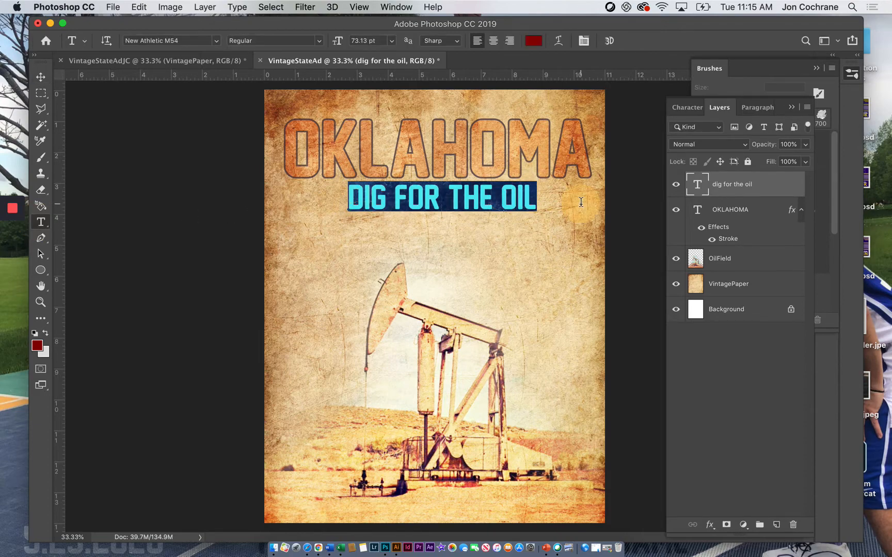
click(217, 41)
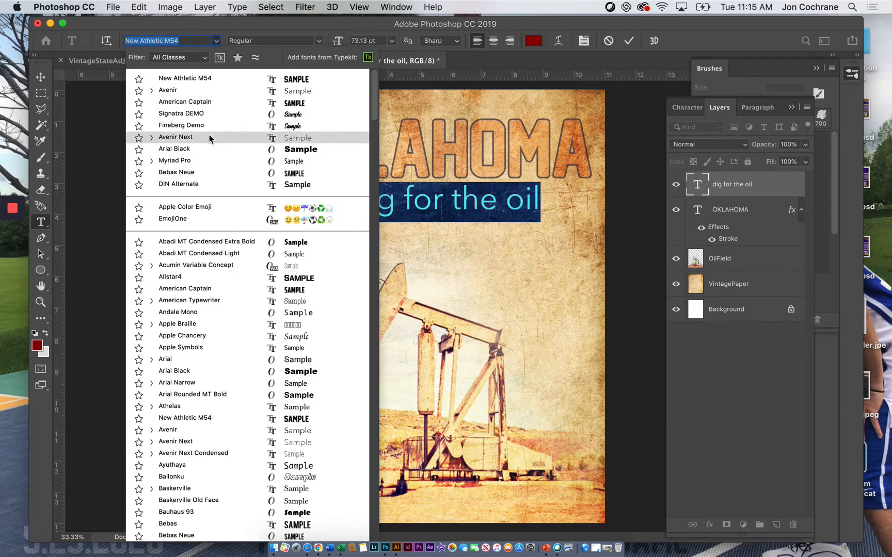
click(202, 89)
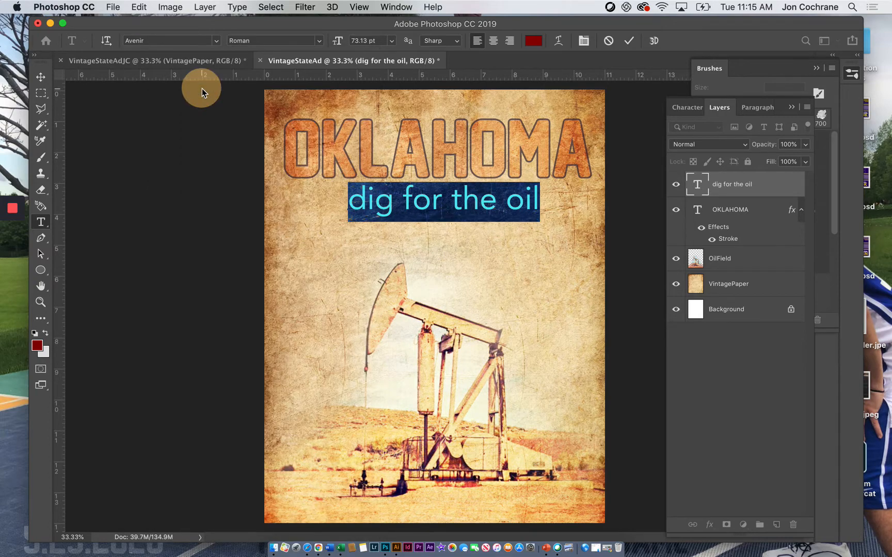
click(260, 40)
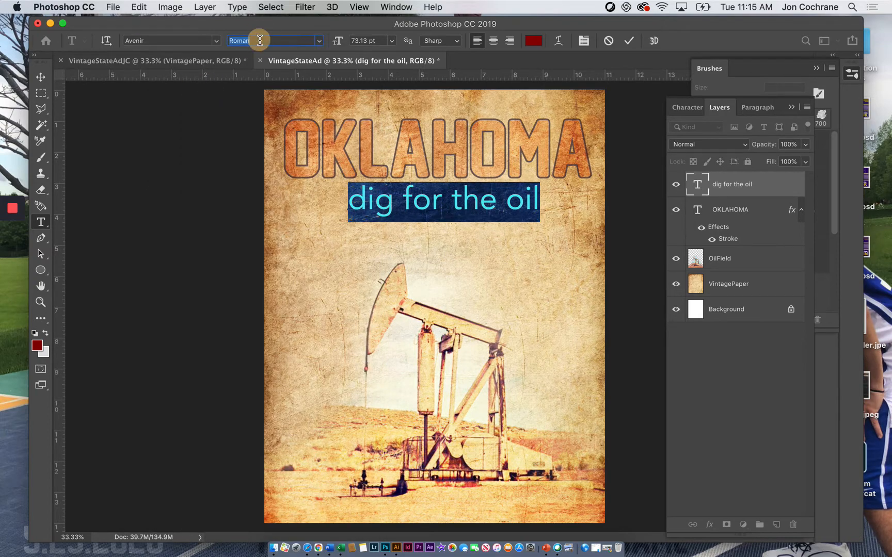
click(312, 40)
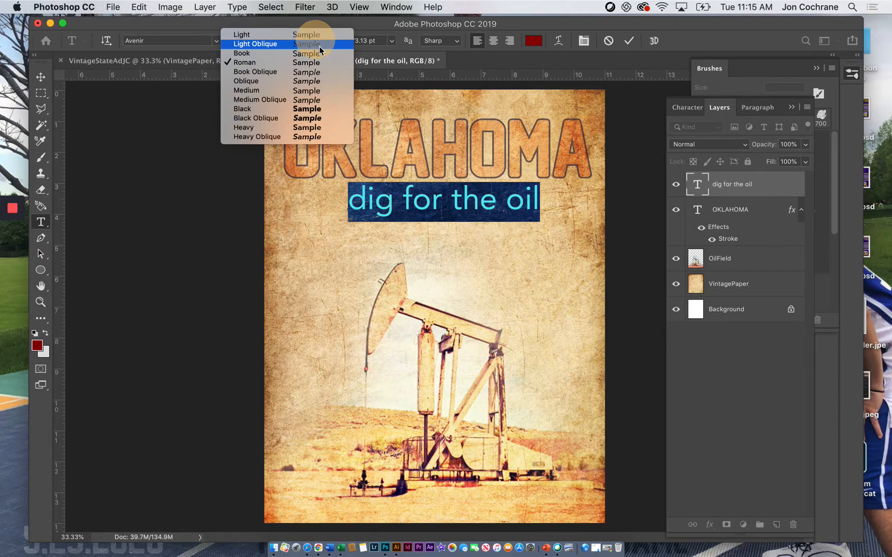
click(310, 100)
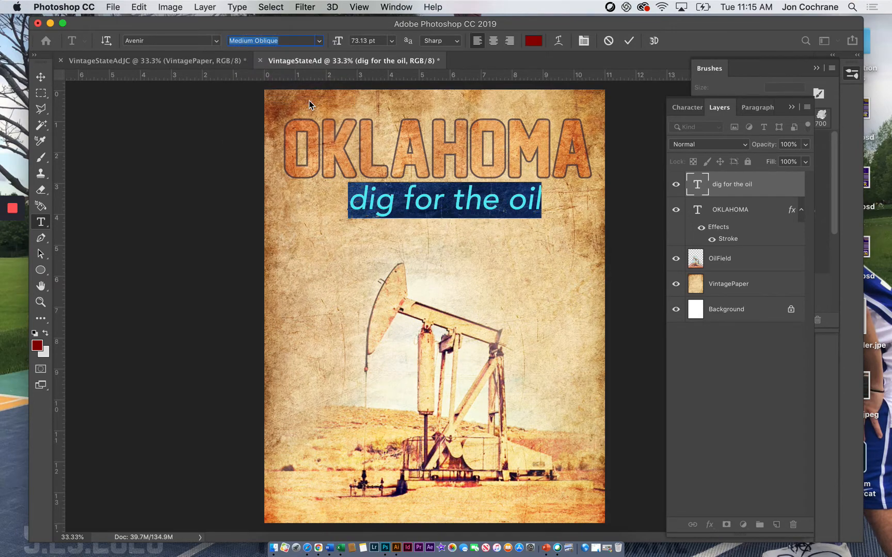
Step: Set the tagline layer's blend mode to Soft Light
click(719, 186)
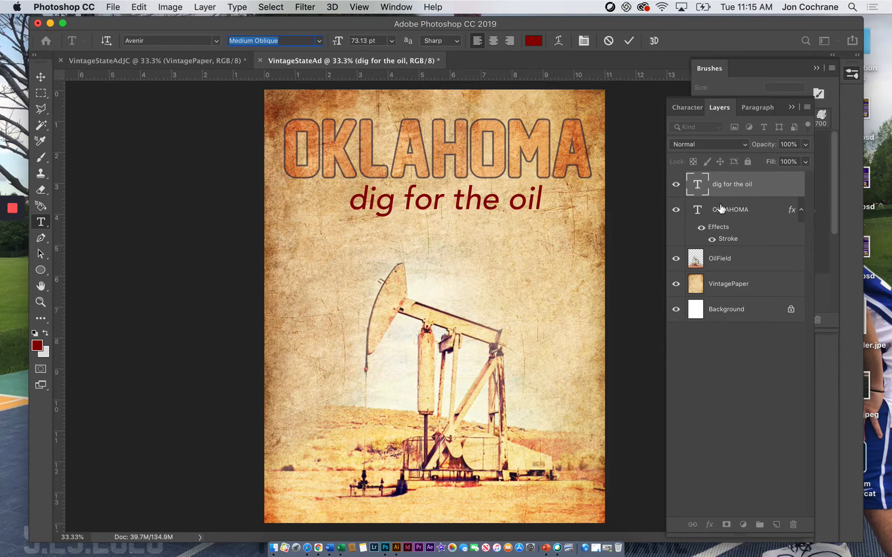
click(728, 146)
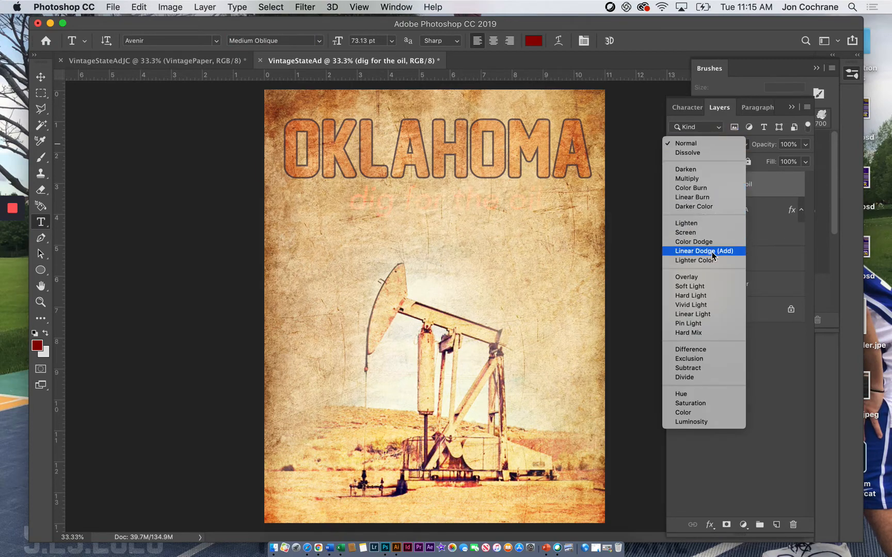
click(708, 291)
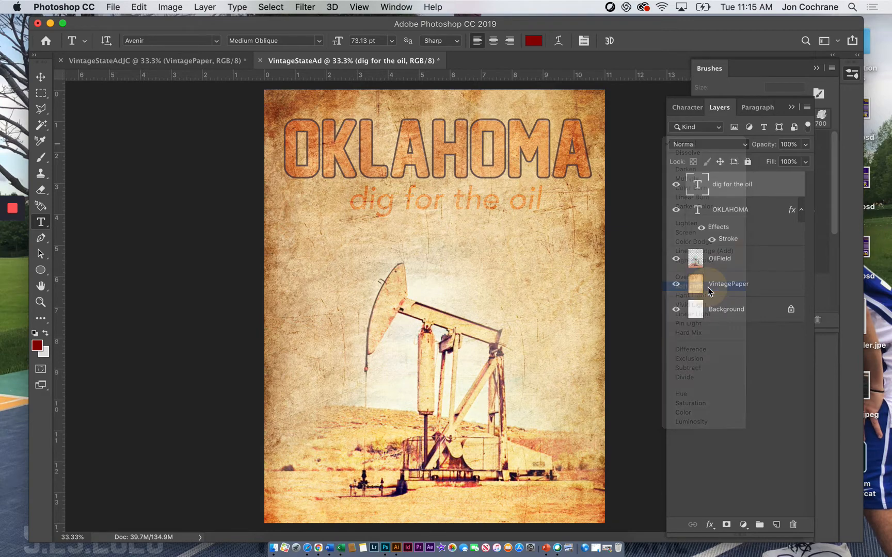
Step: Change the tagline's font style to Avenir Black Oblique
triple_click(360, 203)
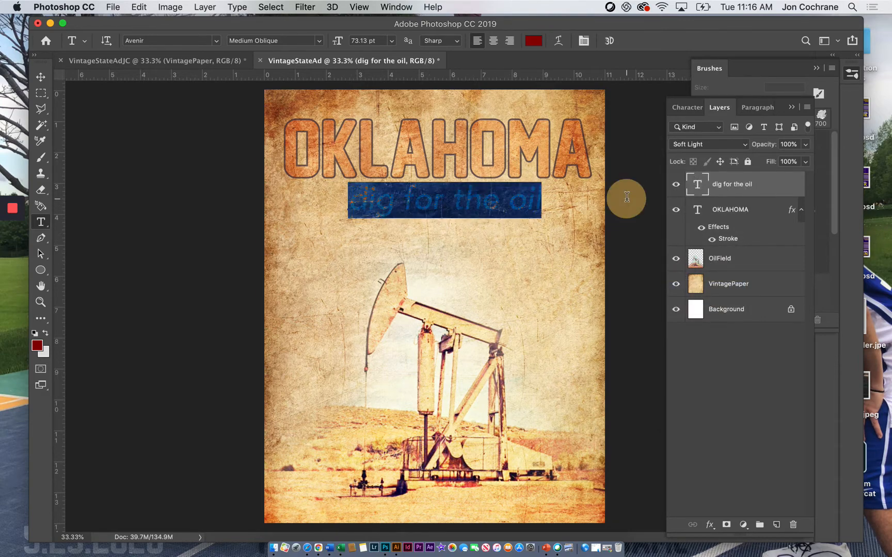
click(314, 43)
click(302, 120)
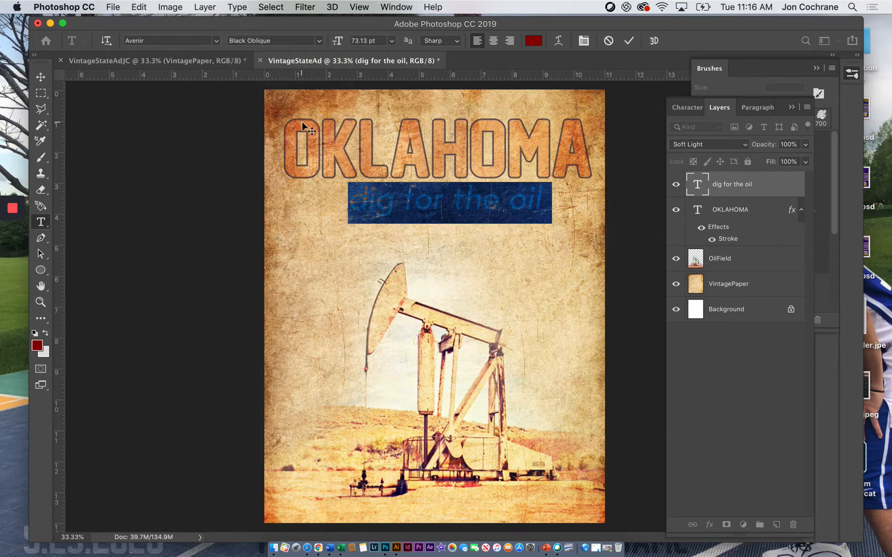
click(367, 198)
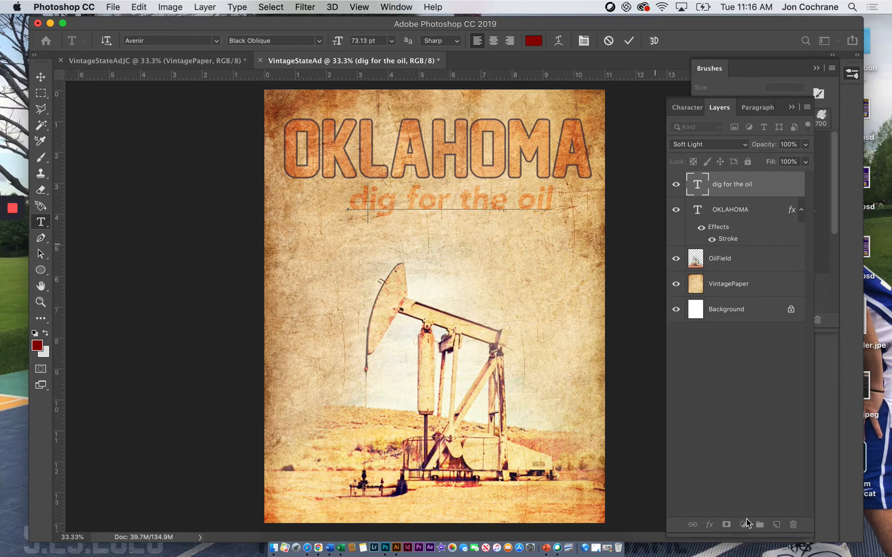
click(734, 194)
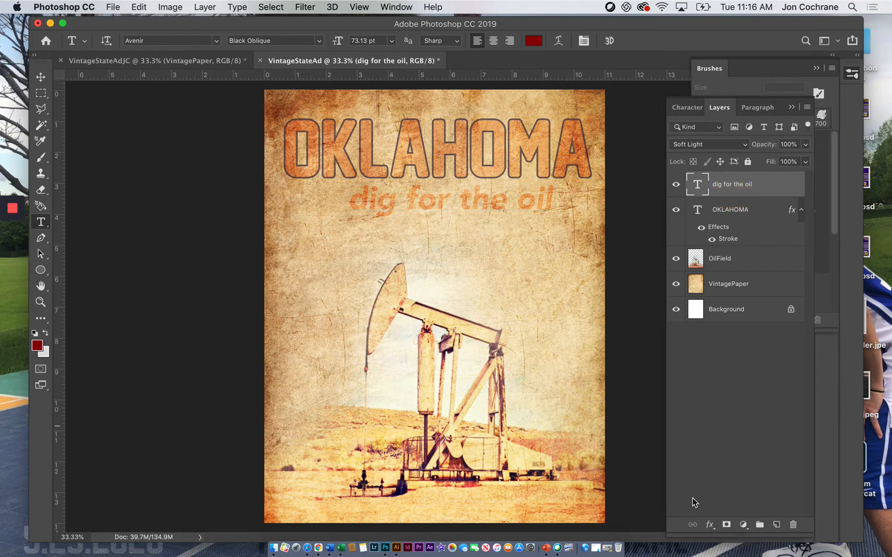
Step: Give the tagline a black drop shadow with 55% opacity, 21 px distance and 21 px size
click(709, 525)
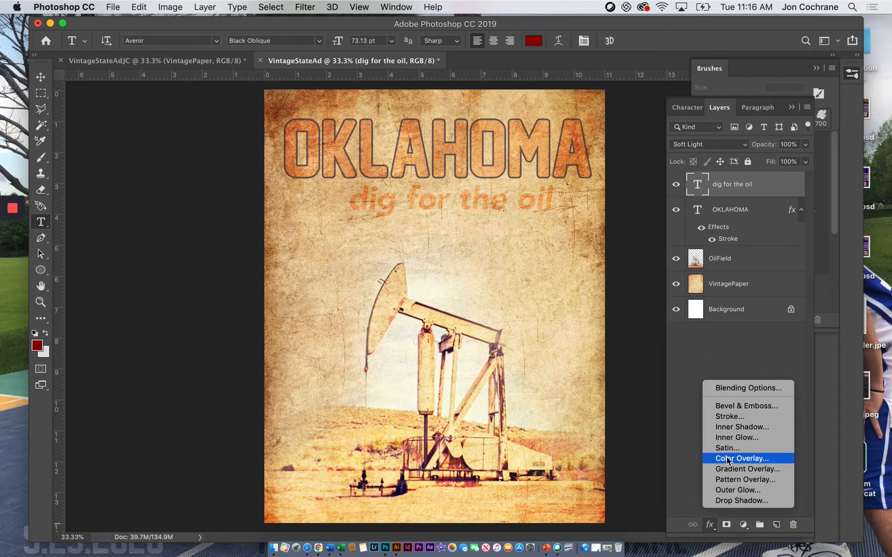
click(737, 501)
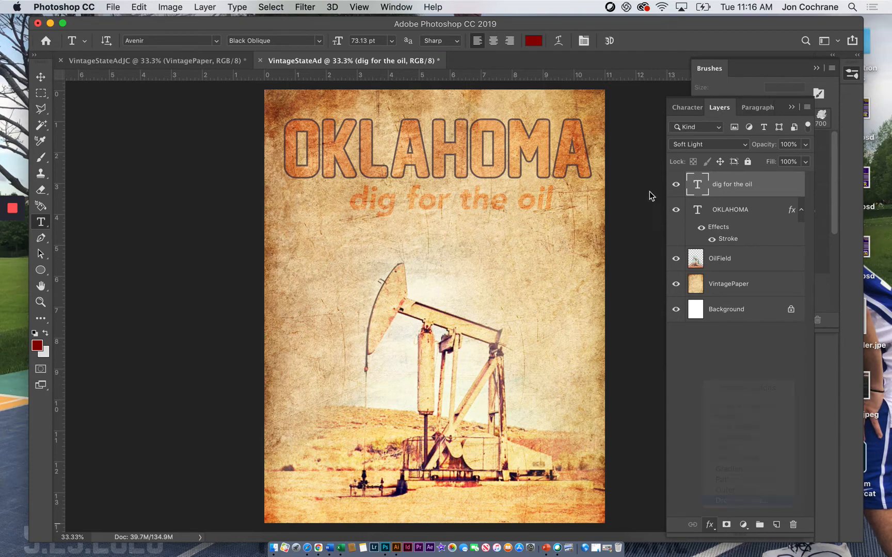
click(622, 145)
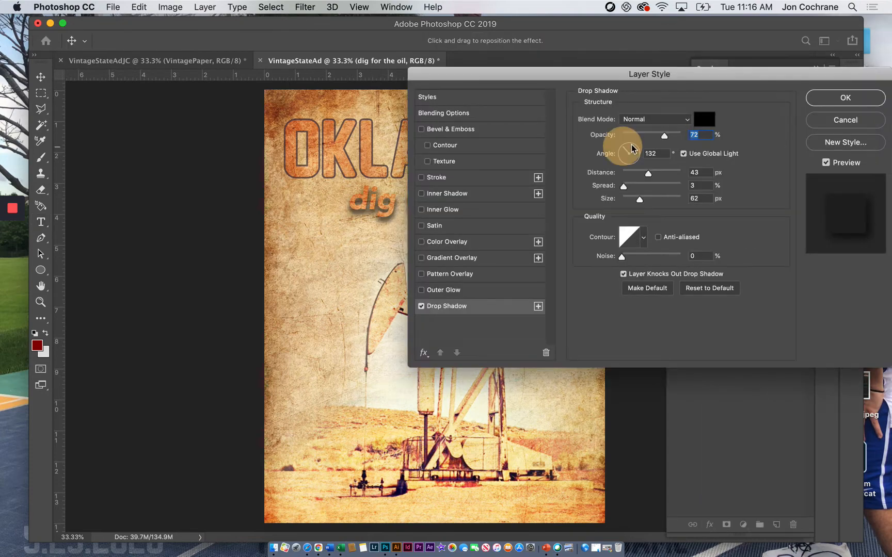
drag(623, 75, 576, 243)
drag(601, 341, 584, 366)
drag(620, 306, 608, 304)
click(764, 265)
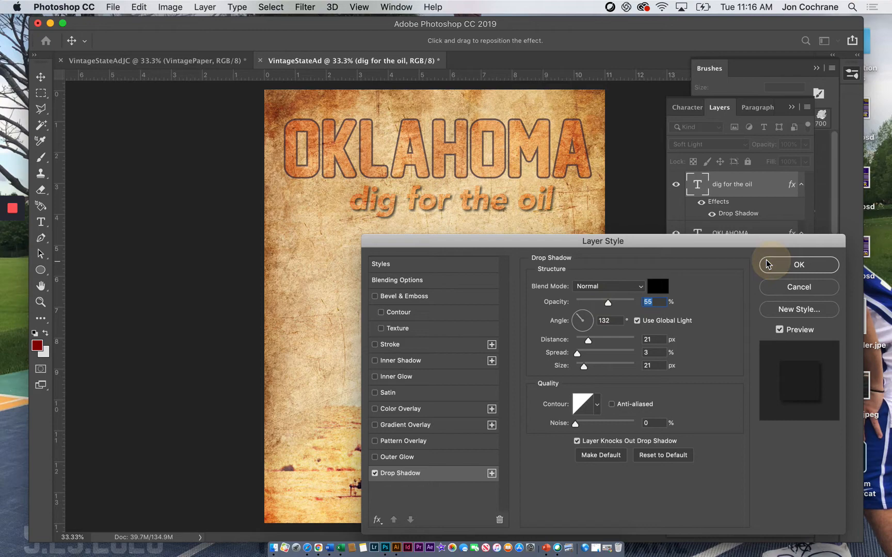
Step: Preview other blend modes on the tagline and keep Soft Light
click(41, 77)
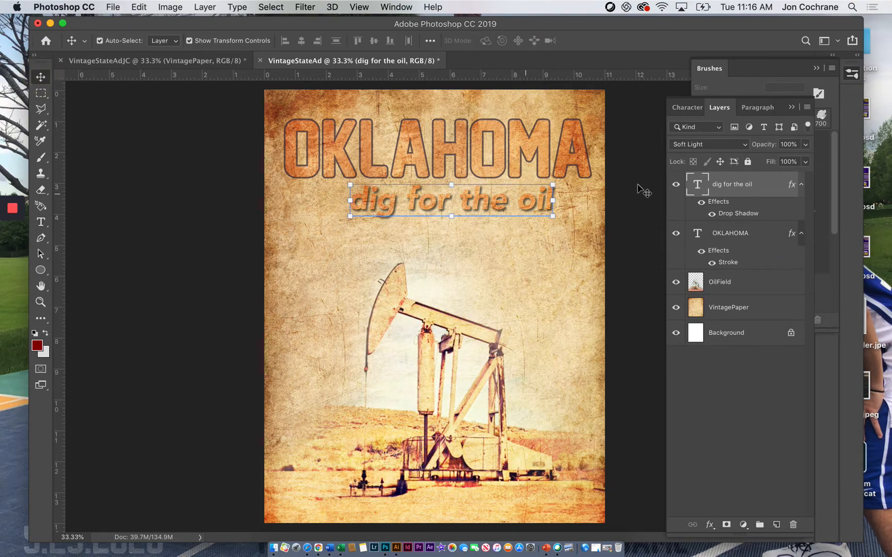
click(731, 145)
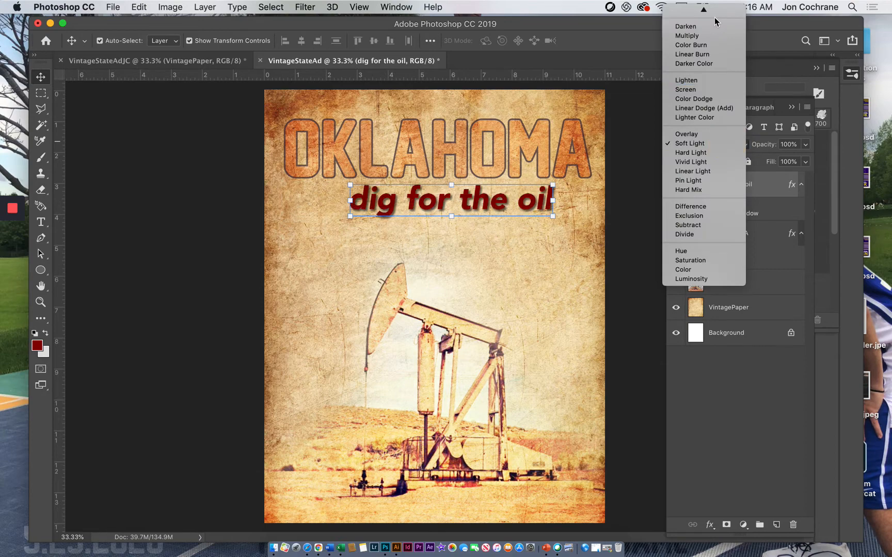
click(700, 144)
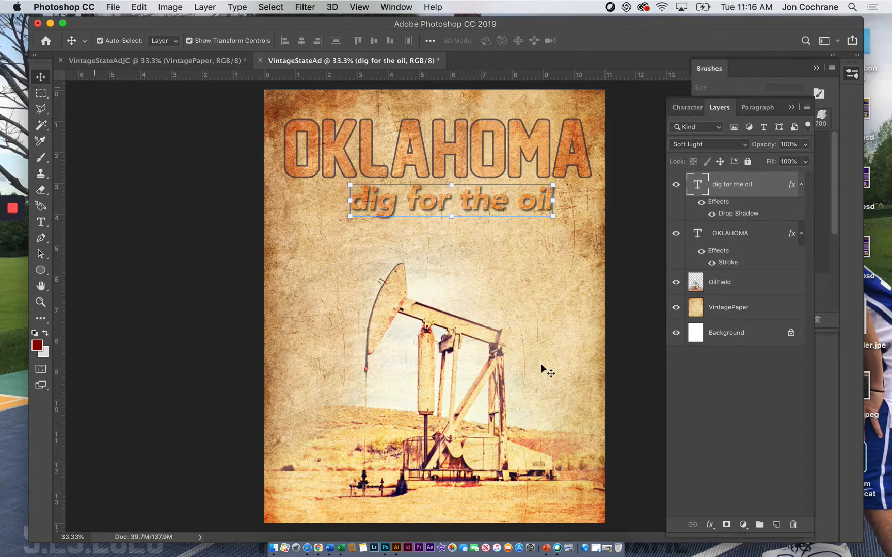
Step: Move the OilField photo straight up so the pump jack's head sits just beneath the tagline
click(421, 337)
drag(421, 334, 421, 303)
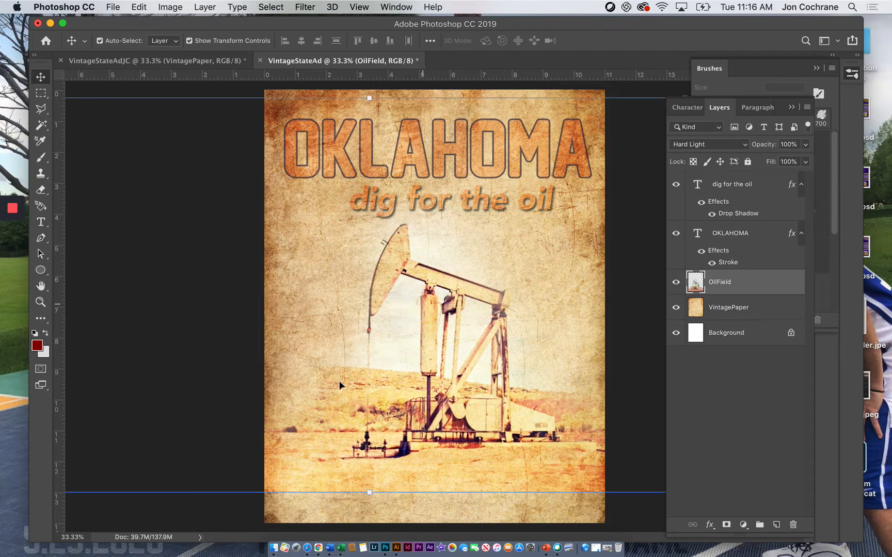
Step: Try to erase the OilField photo's hard lower edge with a 1300 px soft eraser, and undo the stroke
click(40, 189)
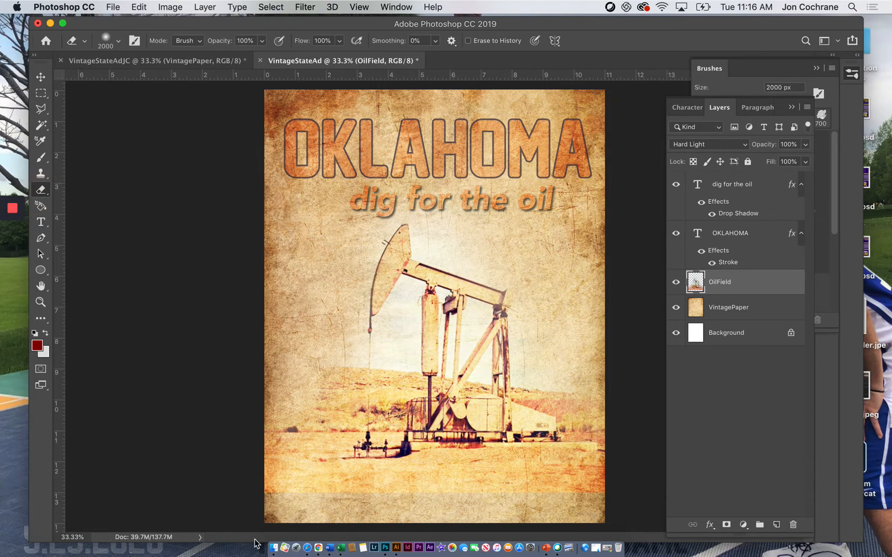
key(bracketleft)
key(bracketleft)
key(bracketleft)
key(bracketleft)
key(bracketleft)
key(bracketleft)
key(bracketleft)
click(308, 507)
drag(308, 507, 662, 514)
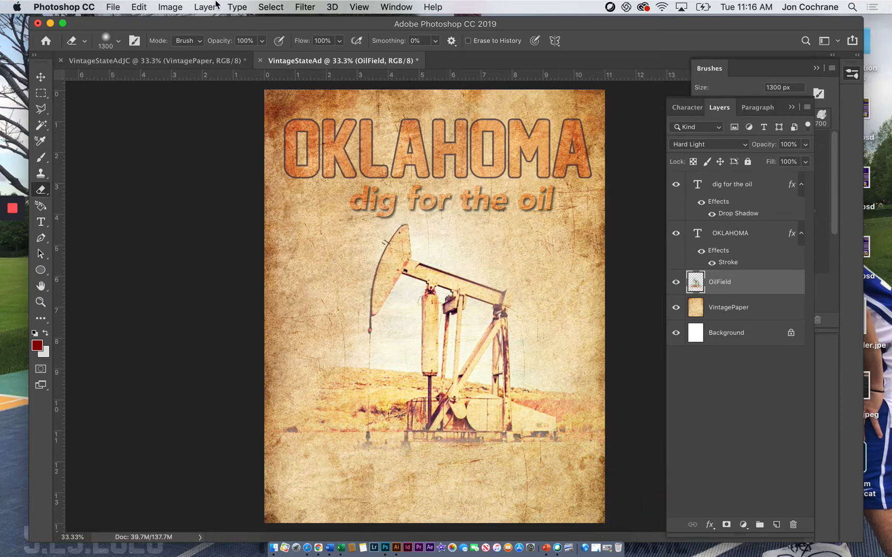
key(super+z)
Step: Reduce the eraser to 1100 px and fade out the OilField photo's lower edge across the full width
key(bracketleft)
key(bracketleft)
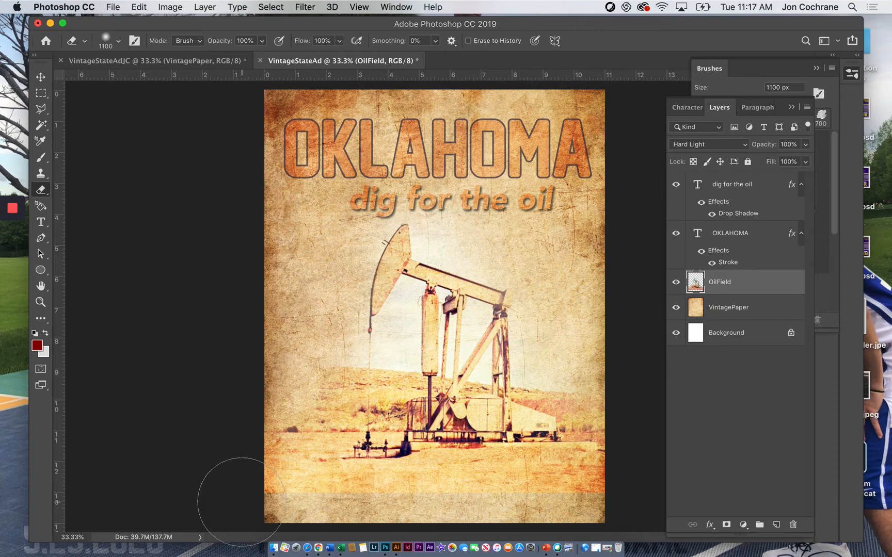
mouse_move(243, 505)
mouse_down()
mouse_move(301, 525)
mouse_move(631, 518)
mouse_up()
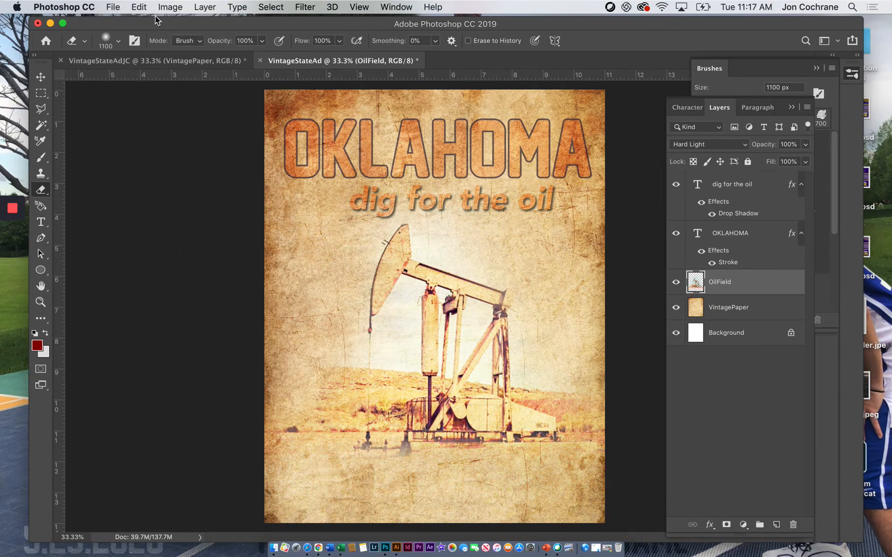
Step: Place OilFields3.jpg from the VintageImages folder as an embedded image above the OilField layer
click(119, 7)
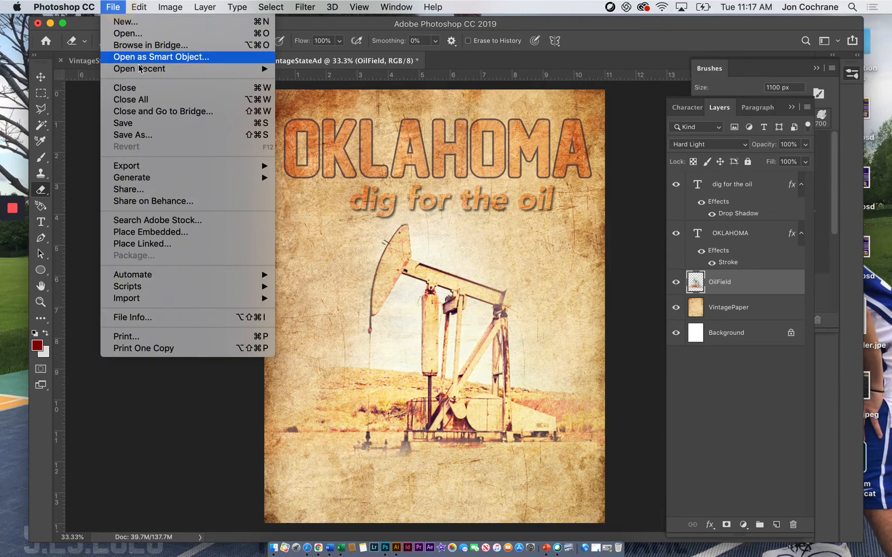
click(175, 232)
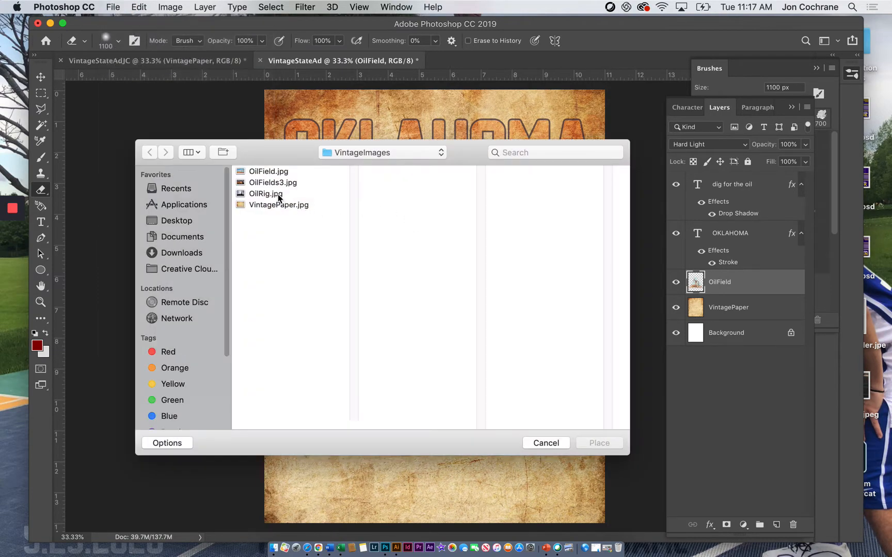
click(275, 193)
click(268, 173)
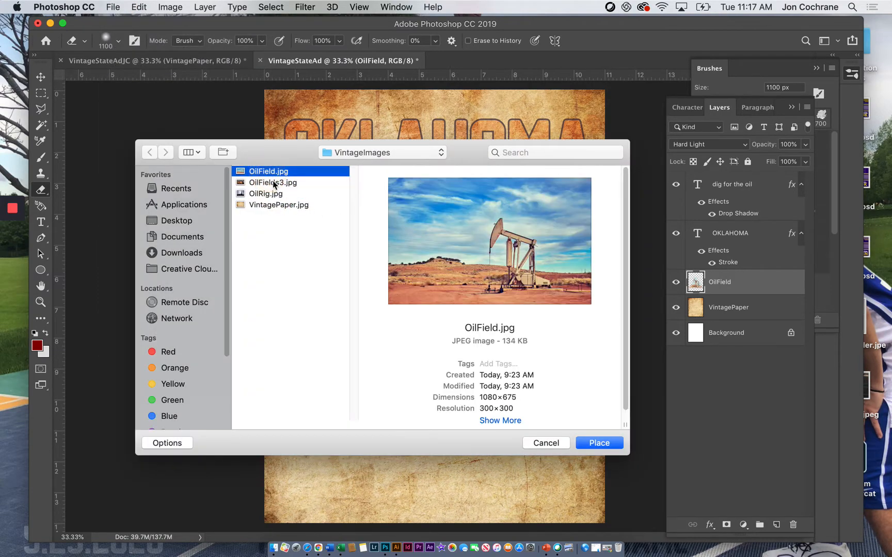
click(270, 183)
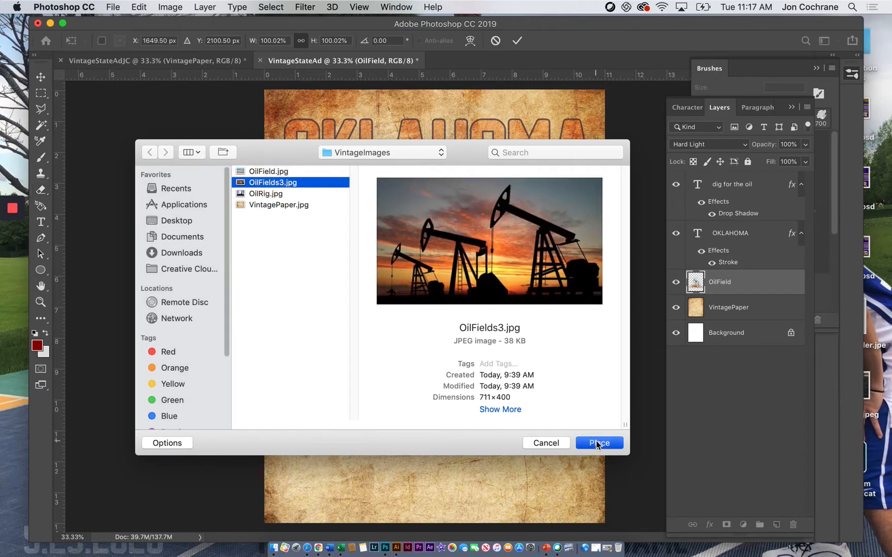
click(596, 442)
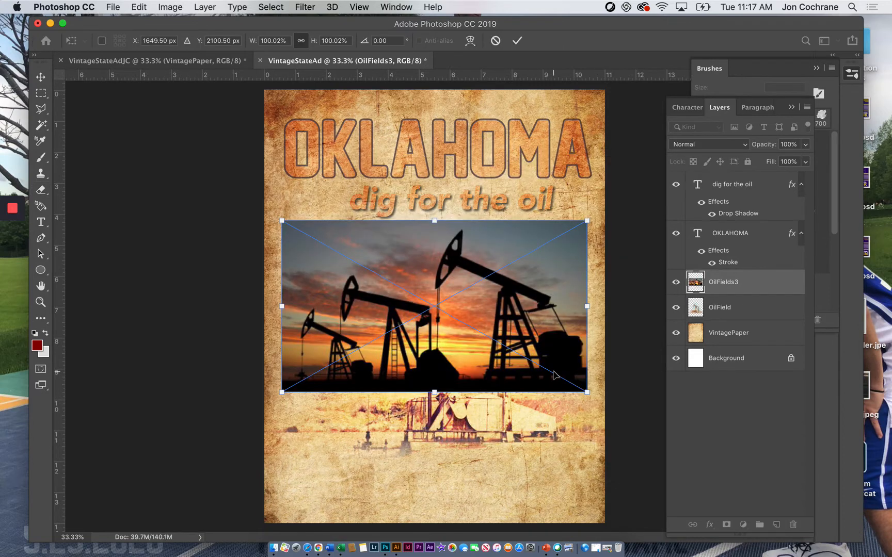
Step: Enlarge the sunset pump jack image to span the page width and position it along the page's lower edge
drag(587, 393, 621, 433)
drag(282, 433, 254, 449)
mouse_move(426, 423)
mouse_down()
mouse_move(433, 491)
mouse_move(413, 512)
mouse_up()
key(Return)
Step: Rasterize the OilFields3 layer so its pixels can be erased
key(e)
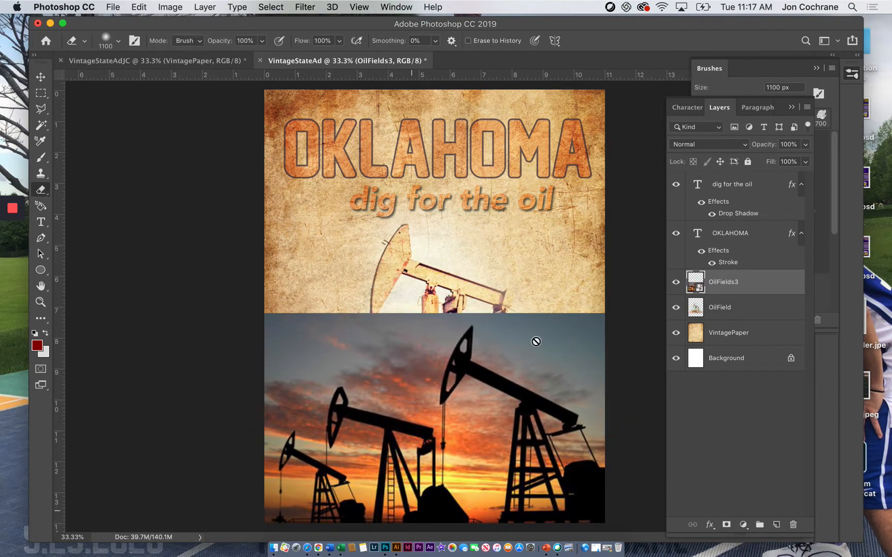
right_click(725, 284)
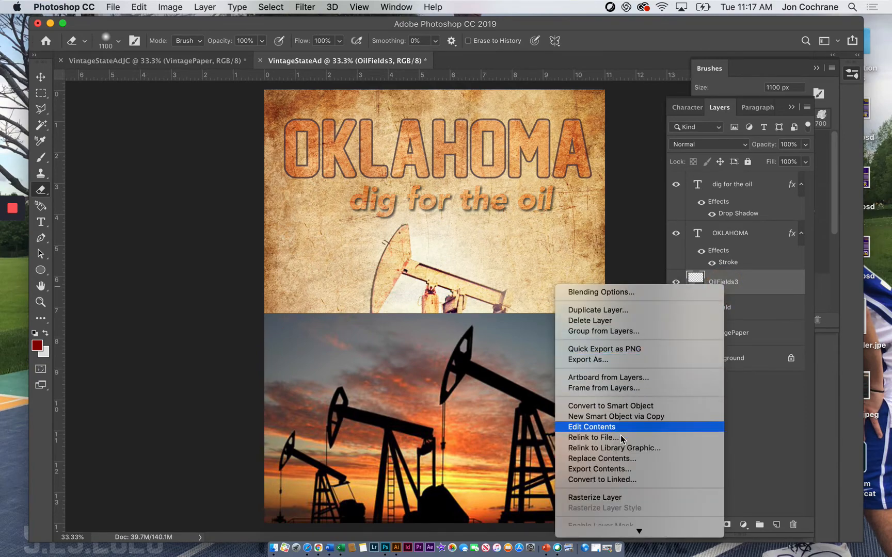
click(595, 477)
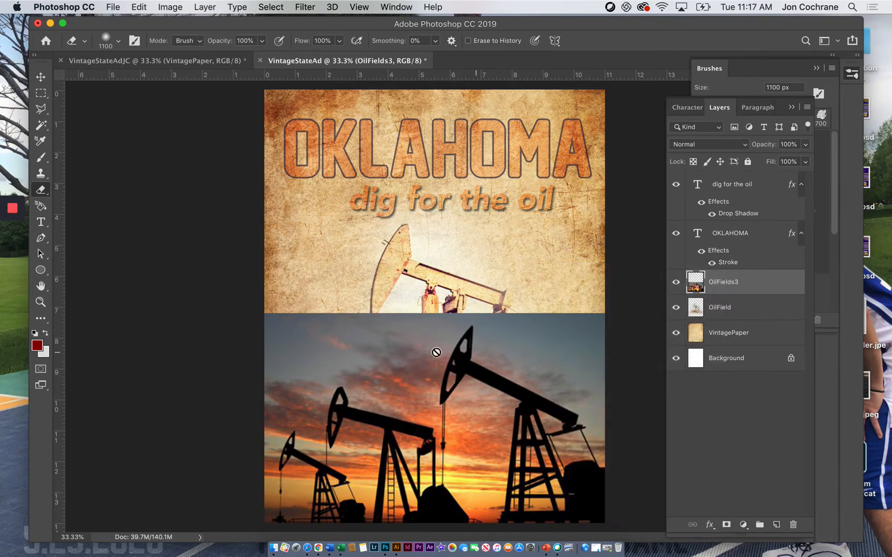
Step: Remove the sunset sky from OilFields3 with a Magic Wand selection and its inverse, keeping only the black pump jack silhouettes
click(41, 159)
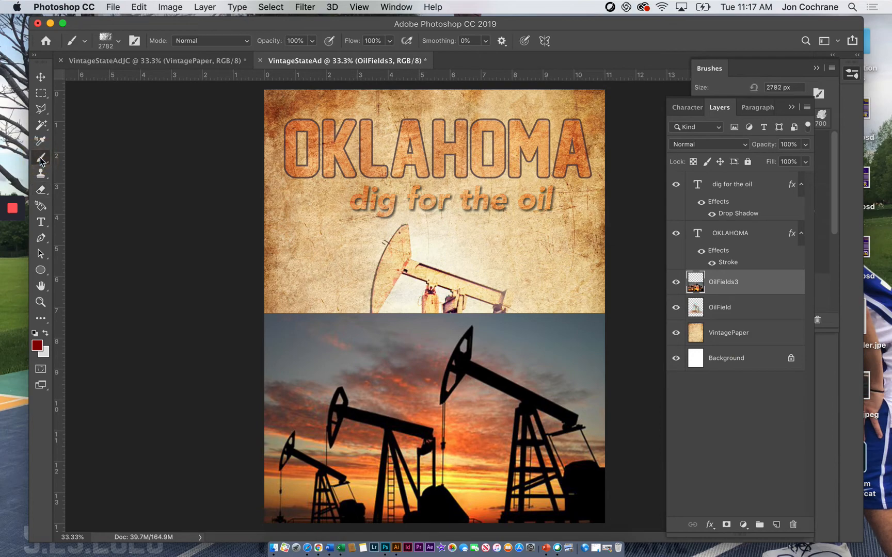
click(41, 127)
click(488, 380)
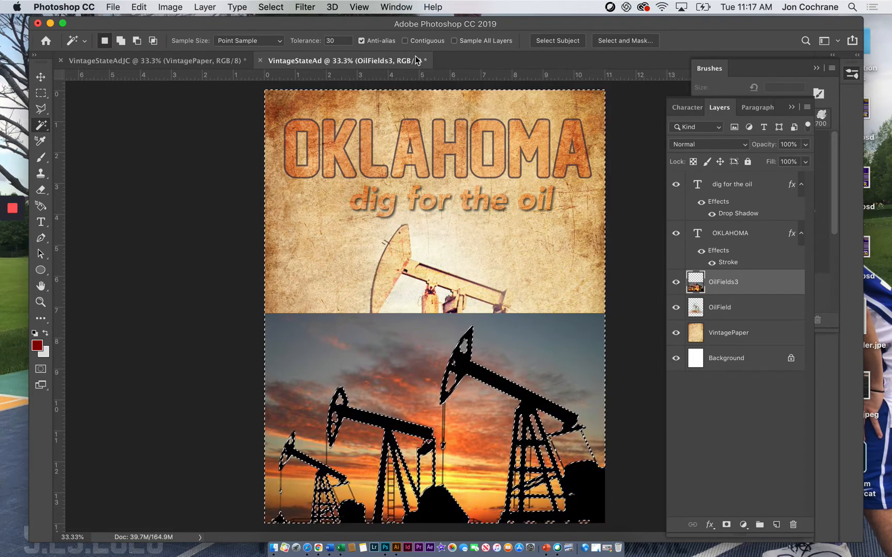
key(super+shift+i)
key(Delete)
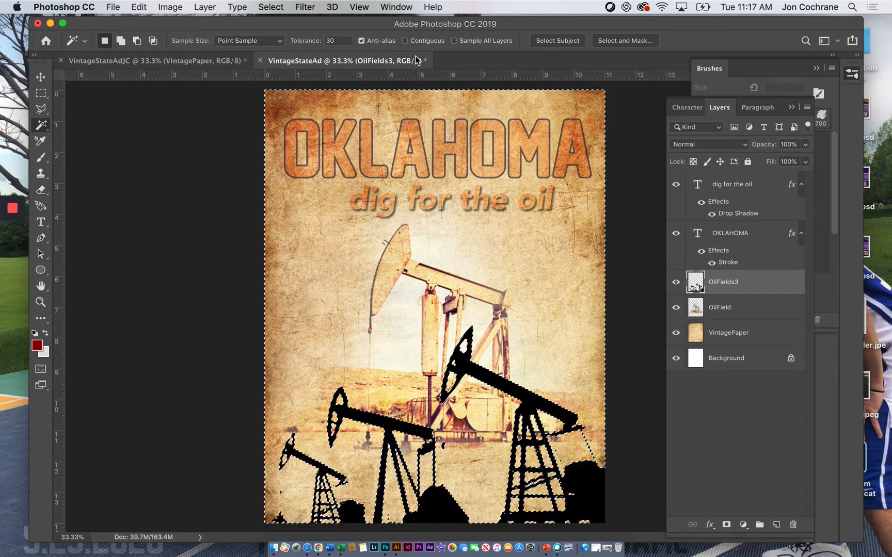
Step: Make OilFields3 the active layer again and clear the selection around the silhouettes
click(739, 312)
click(728, 279)
click(712, 526)
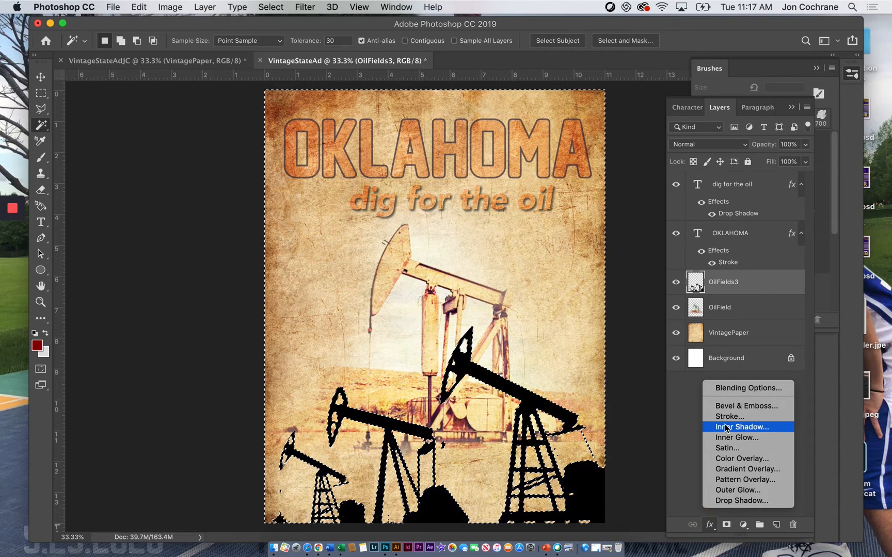
click(618, 255)
click(618, 254)
Step: Apply a golden-brown Color Overlay with a hue of 42° to the pump jack silhouettes on the OilFields3 layer
click(710, 525)
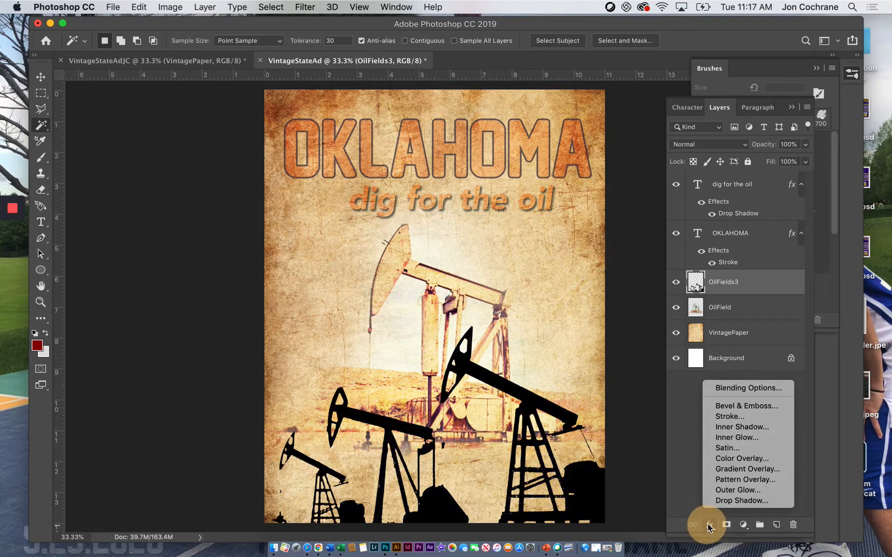
click(725, 458)
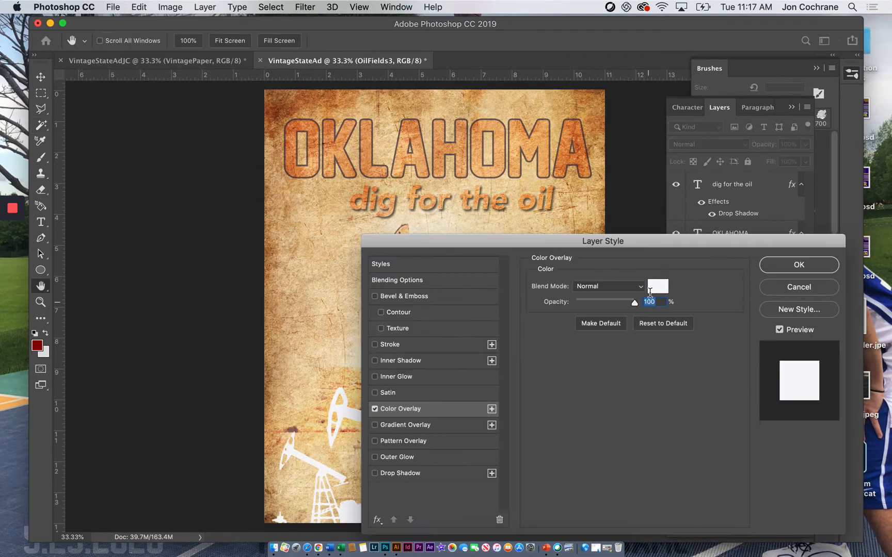
click(658, 287)
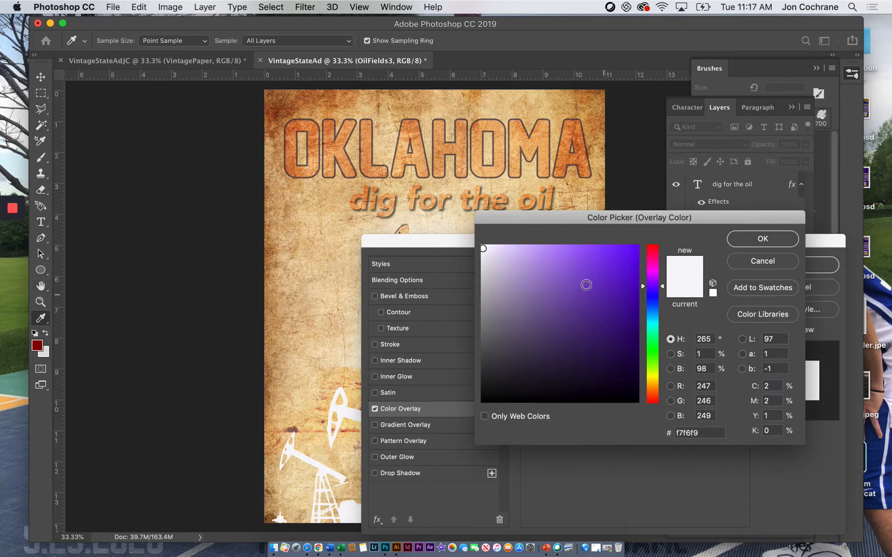
drag(657, 310, 657, 386)
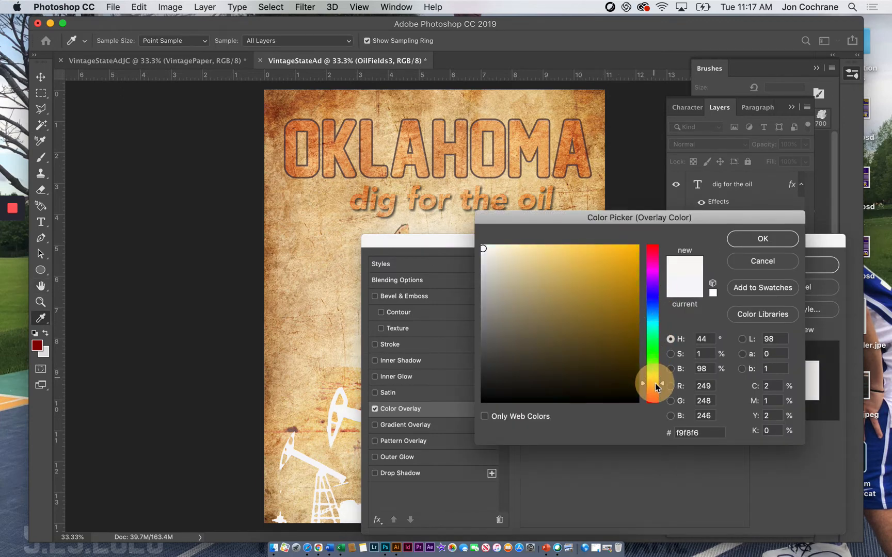
click(639, 292)
click(748, 239)
click(790, 265)
Step: Rasterize the layer style of OilFields3 and preview different blend modes on the golden-brown silhouettes
click(710, 146)
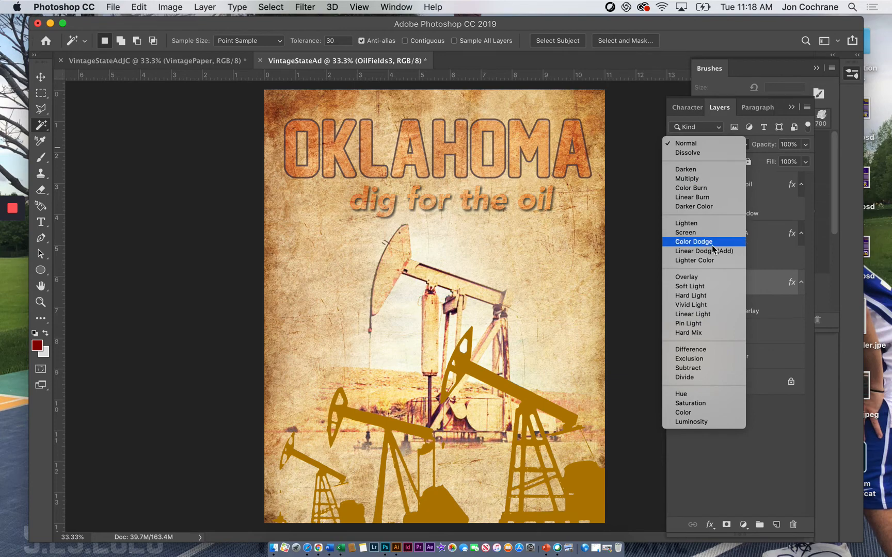
click(755, 284)
right_click(735, 284)
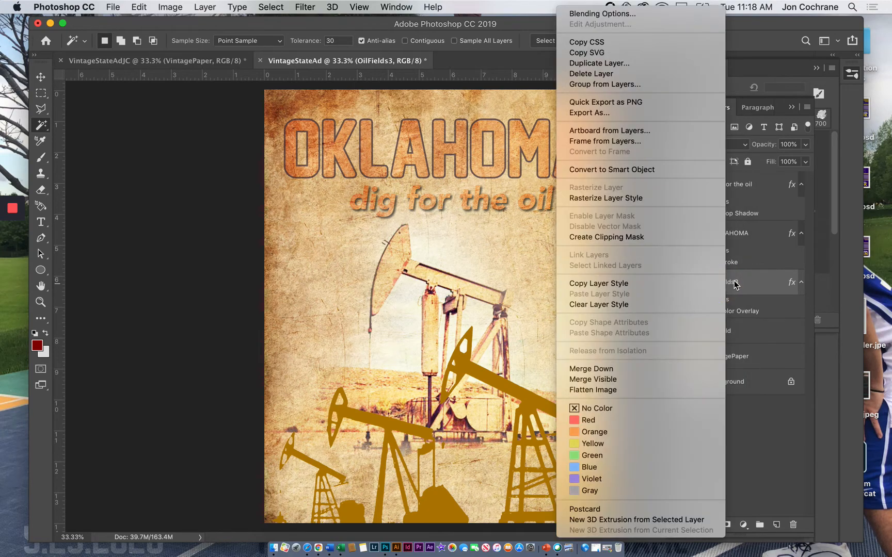
click(697, 283)
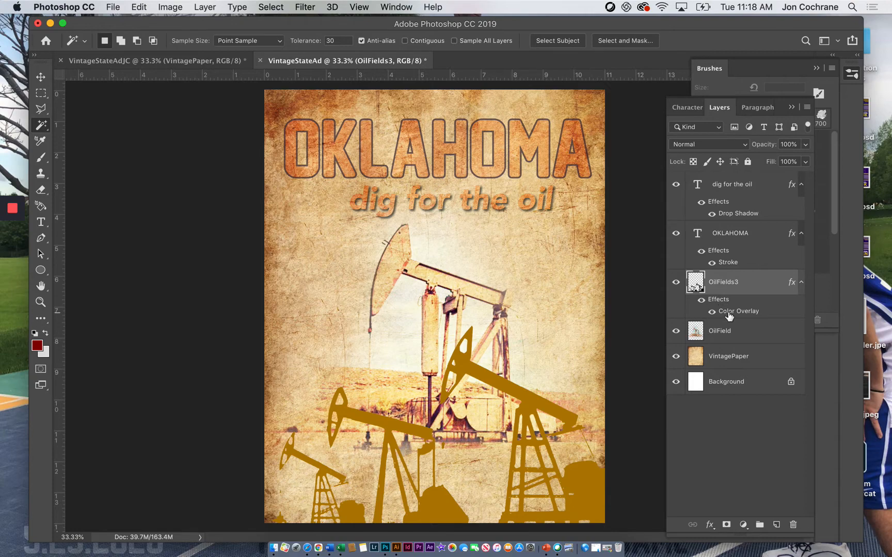
right_click(729, 293)
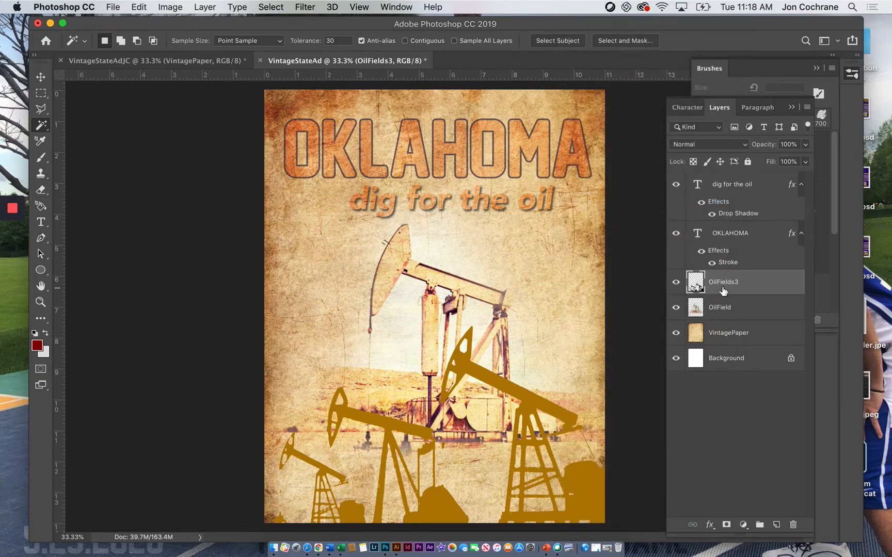
click(712, 146)
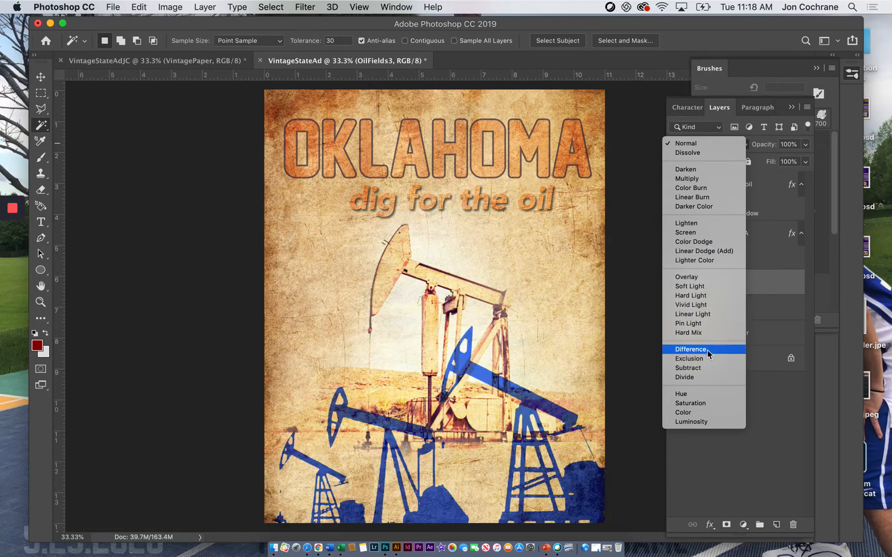
click(694, 145)
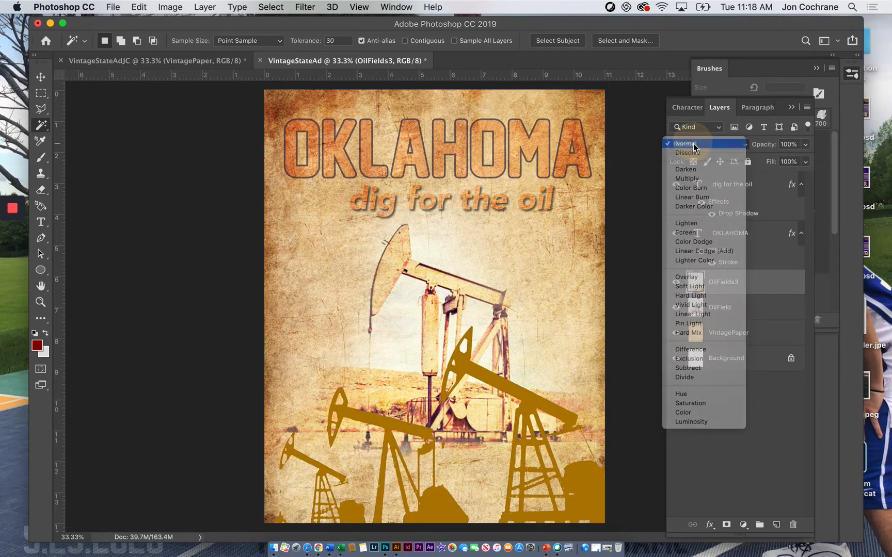
Step: Recolor the OilFields3 silhouettes with a pale cream Color Overlay
click(710, 526)
click(714, 458)
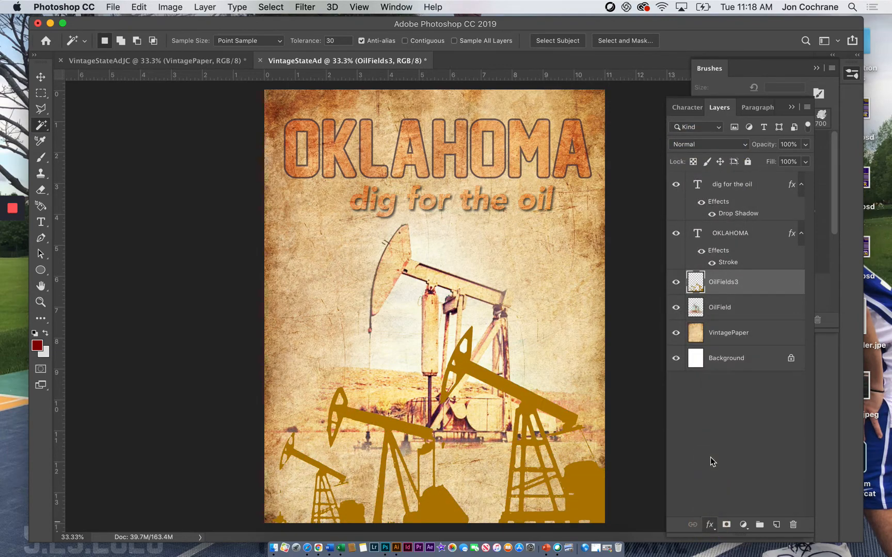
click(653, 289)
click(454, 235)
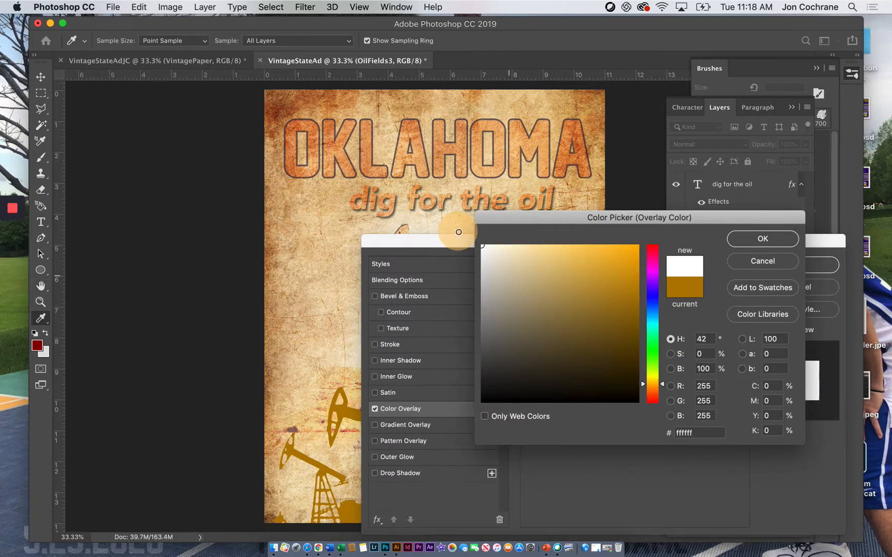
mouse_move(486, 244)
mouse_down()
mouse_move(479, 248)
mouse_move(512, 250)
mouse_move(498, 244)
mouse_up()
click(763, 238)
click(790, 262)
Step: Rasterize the cream overlay style into the OilFields3 layer and set the layer's blend mode to Soft Light
right_click(723, 286)
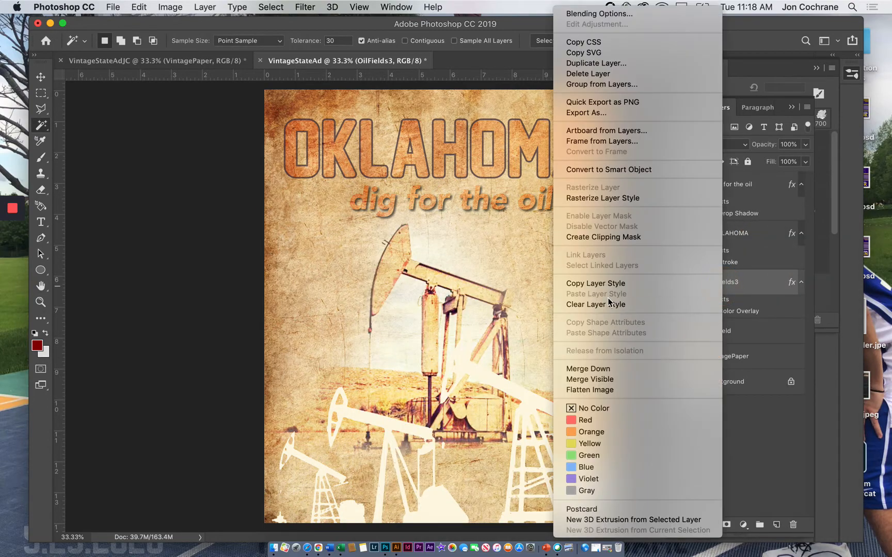
click(593, 197)
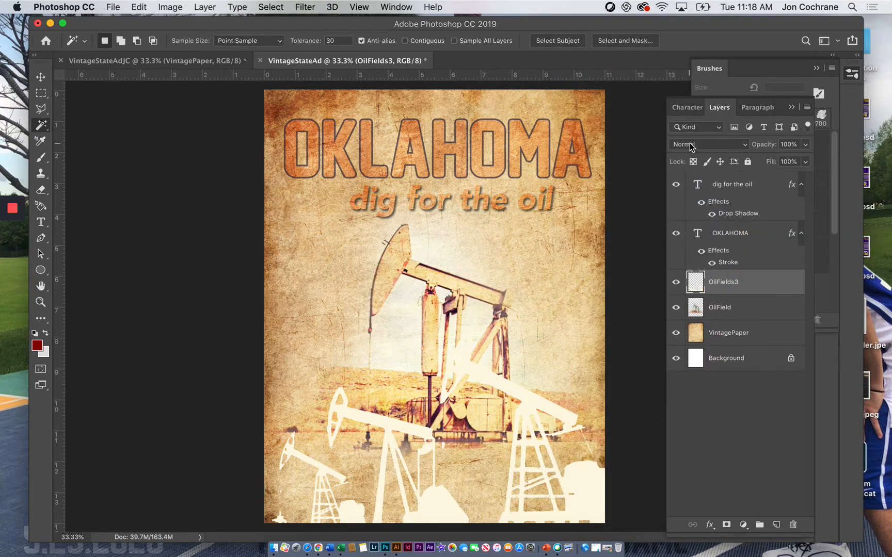
click(689, 143)
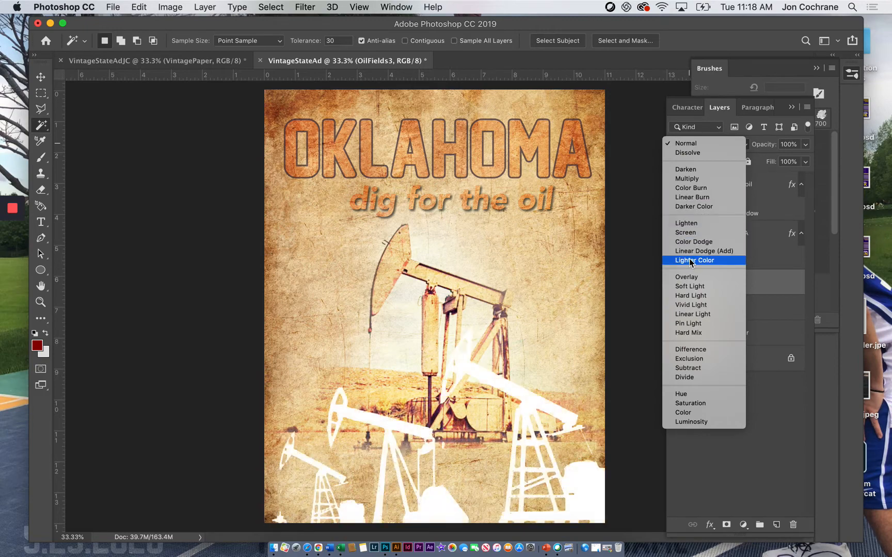
click(689, 287)
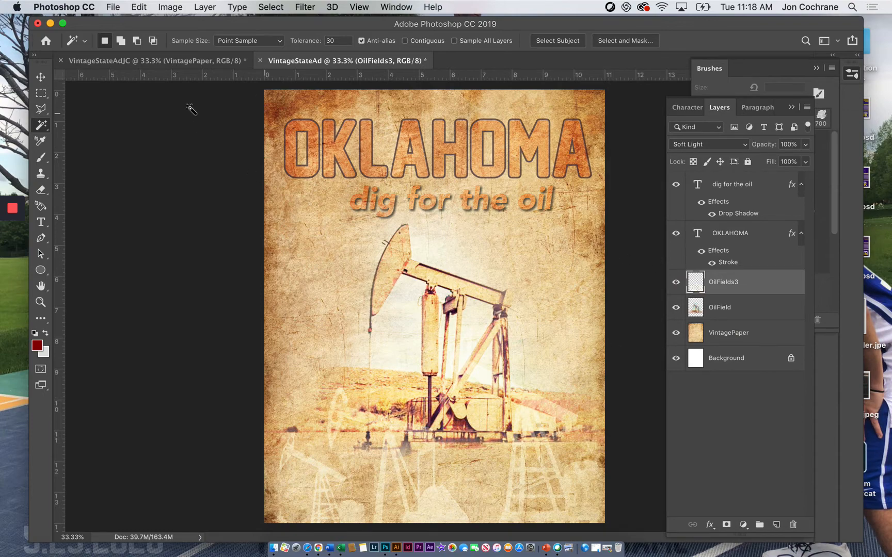
Step: Place OilRig.jpg from the VintageImages folder as an embedded image above the OilFields3 layer
click(113, 7)
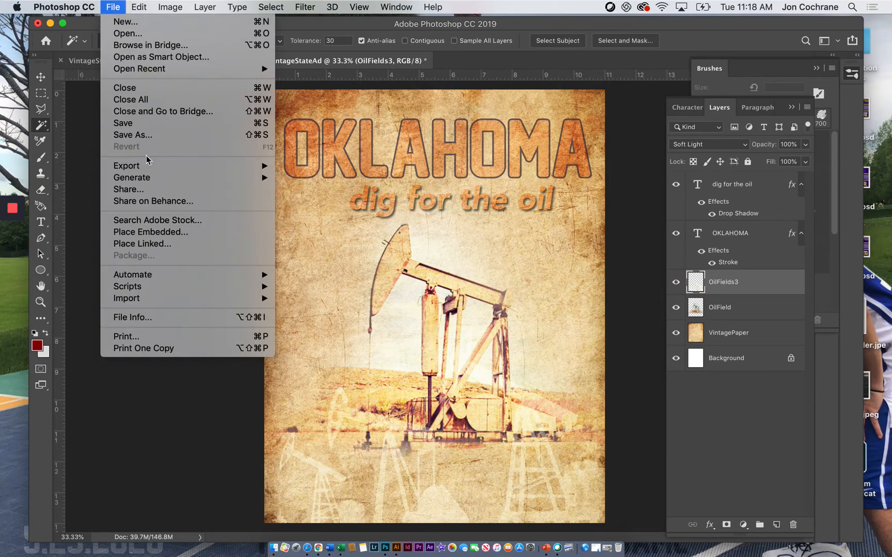
click(157, 232)
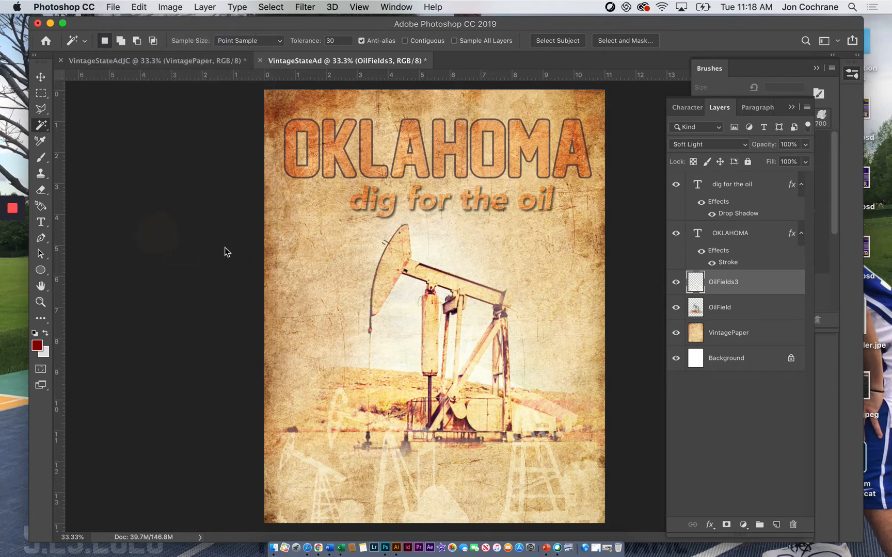
click(274, 183)
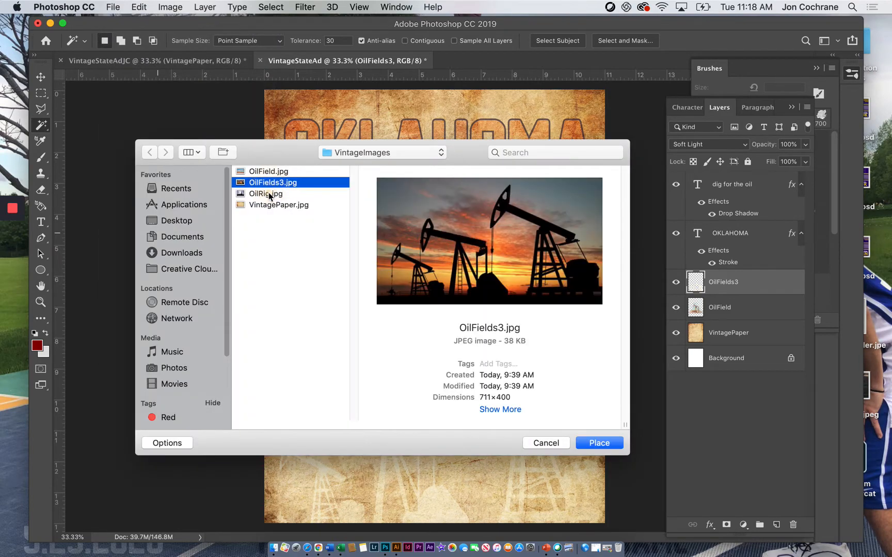
click(270, 194)
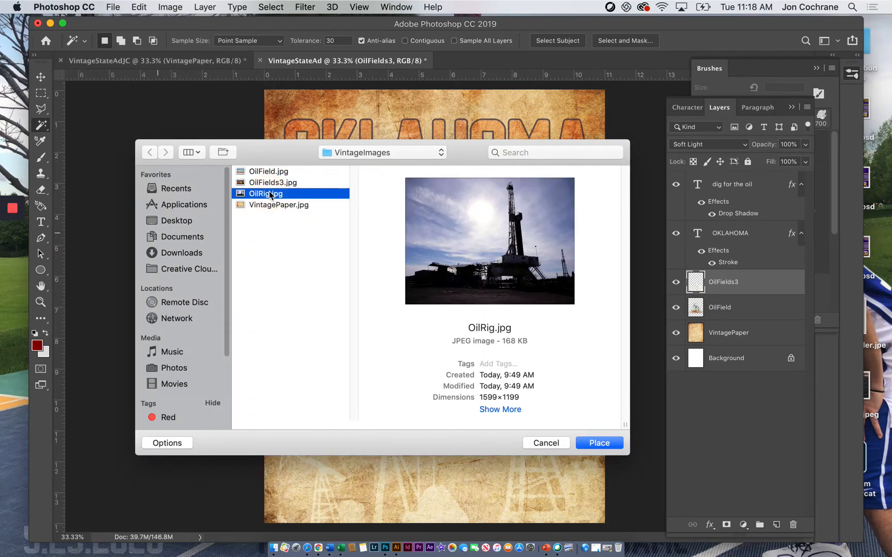
click(600, 444)
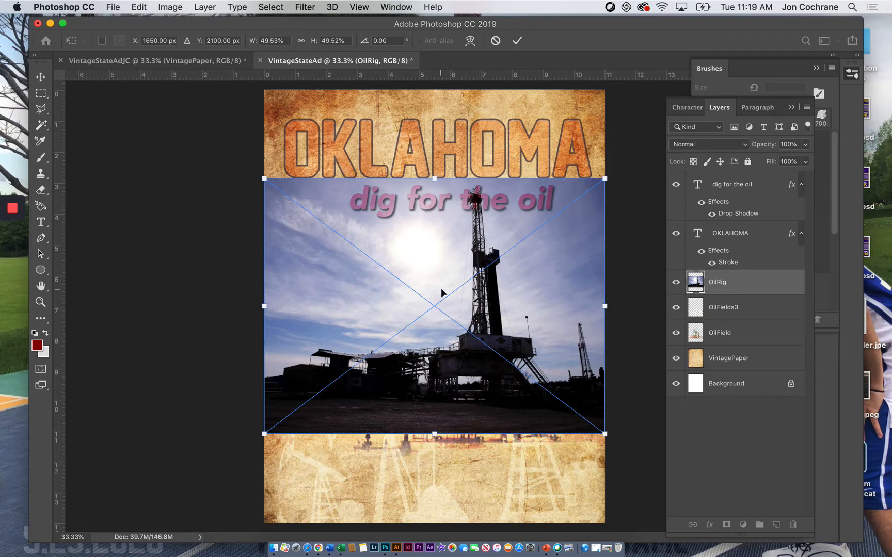
key(Return)
Step: Enlarge the OilRig photo beyond the page width and position it so the derrick stands near the page's right side
key(w)
click(40, 77)
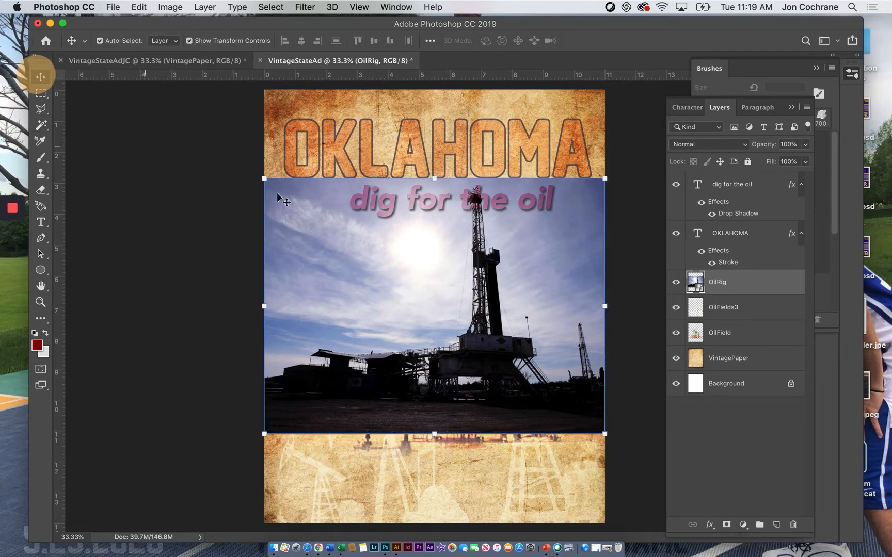
drag(264, 179, 168, 89)
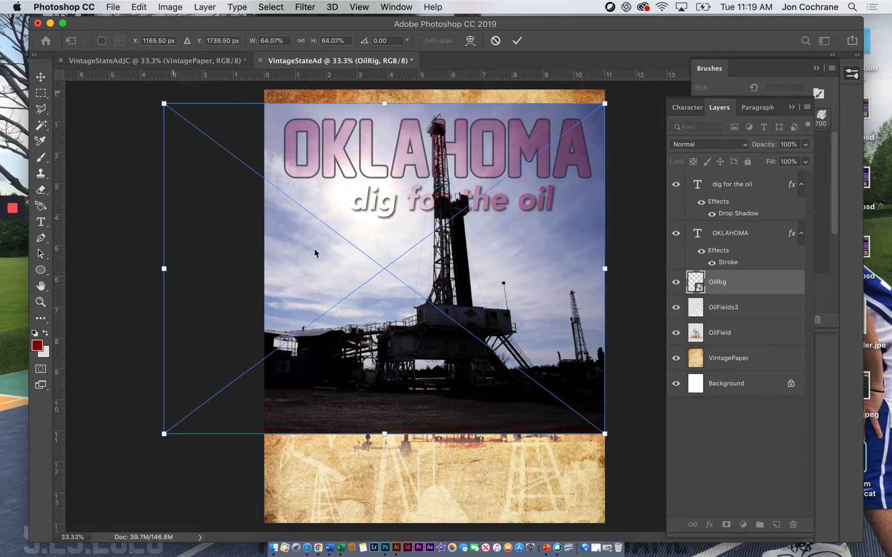
drag(366, 304, 469, 350)
drag(263, 154, 200, 100)
drag(504, 338, 523, 364)
key(Return)
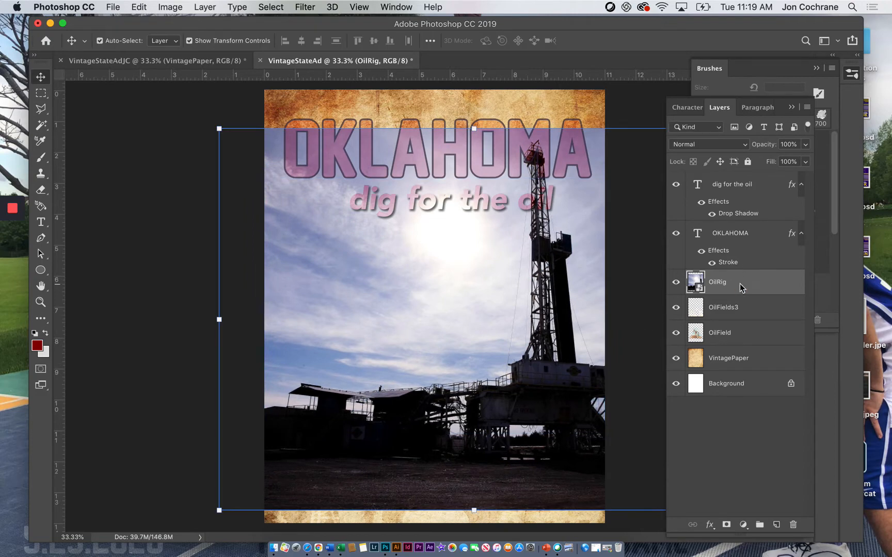
Step: Rasterize the OilRig layer and set its blend mode to Color Burn
right_click(740, 288)
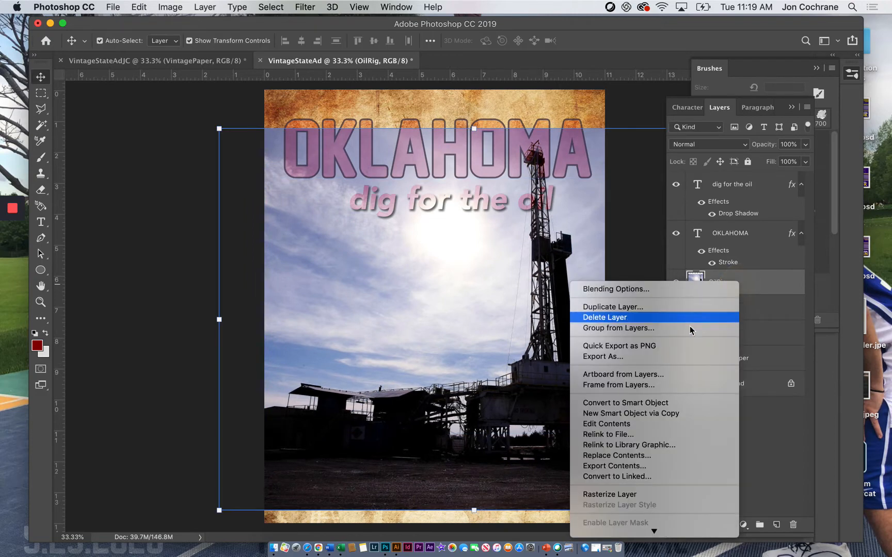
click(645, 494)
click(709, 145)
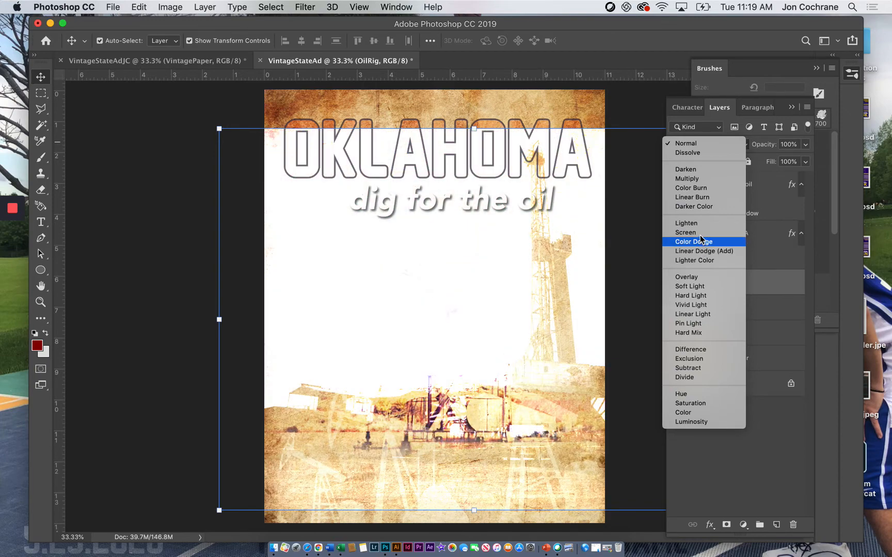
click(689, 144)
click(692, 149)
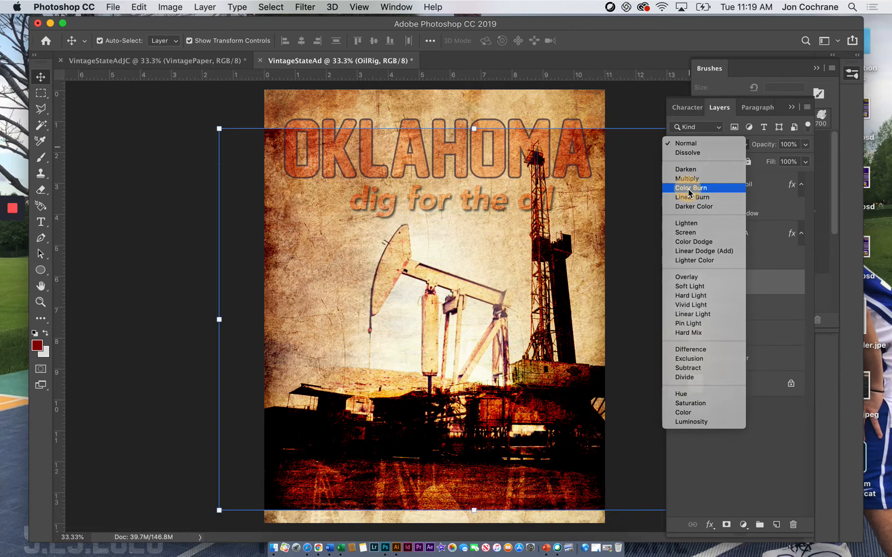
click(689, 189)
click(733, 285)
click(732, 309)
click(727, 286)
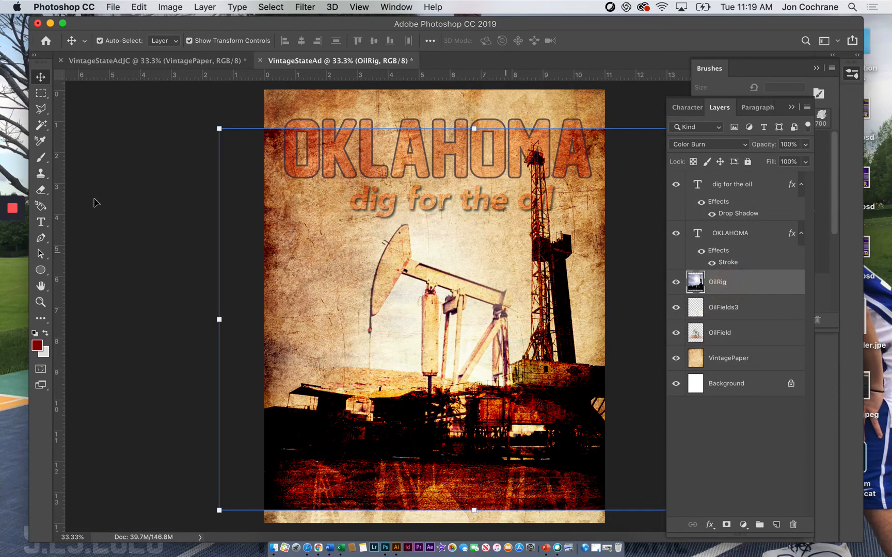
Step: Erase the OilRig photo's hard upper edge with a 1100 px eraser and its dark ground and buildings with a 1900 px eraser
click(41, 190)
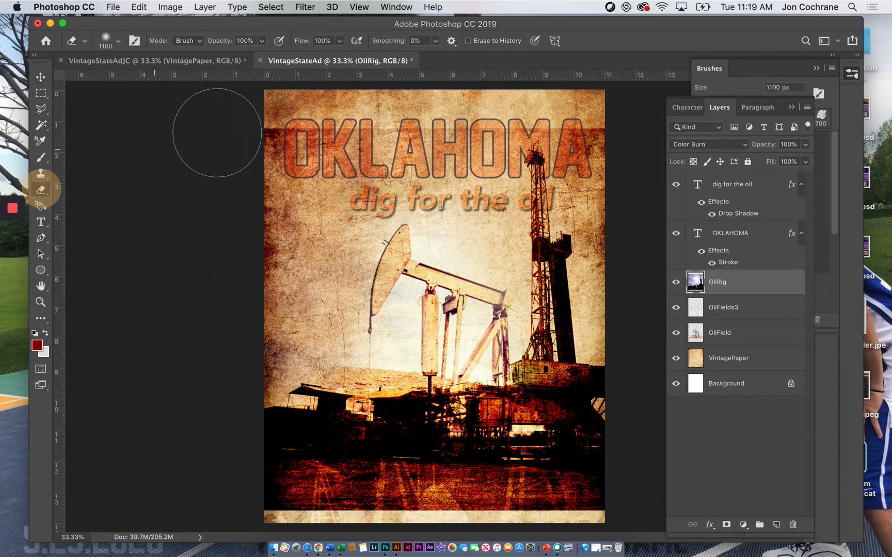
mouse_move(408, 116)
mouse_down()
mouse_move(483, 122)
mouse_move(372, 132)
mouse_move(558, 90)
mouse_move(573, 90)
mouse_move(629, 131)
mouse_move(590, 100)
mouse_up()
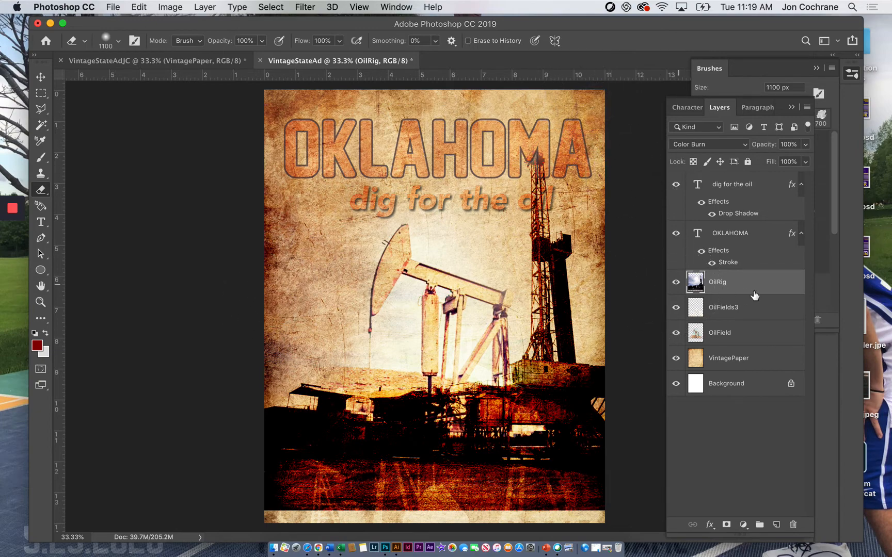
key(bracketright)
key(bracketright)
key(bracketright)
key(bracketright)
key(bracketright)
key(bracketright)
key(bracketright)
key(bracketright)
mouse_move(351, 477)
mouse_down()
mouse_move(324, 472)
mouse_move(269, 428)
mouse_move(437, 481)
mouse_move(384, 443)
mouse_move(536, 486)
mouse_move(474, 470)
mouse_move(473, 449)
mouse_move(561, 494)
mouse_move(450, 480)
mouse_move(386, 416)
mouse_move(393, 401)
mouse_move(403, 413)
mouse_move(392, 443)
mouse_move(400, 465)
mouse_move(431, 372)
mouse_move(379, 378)
mouse_up()
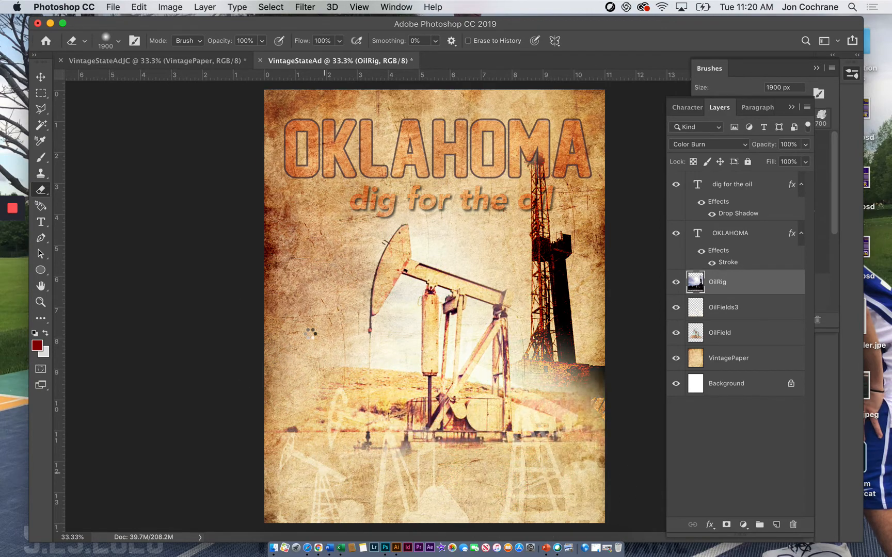
Step: Duplicate the OilRig layer, keeping the default name for the copy
right_click(726, 287)
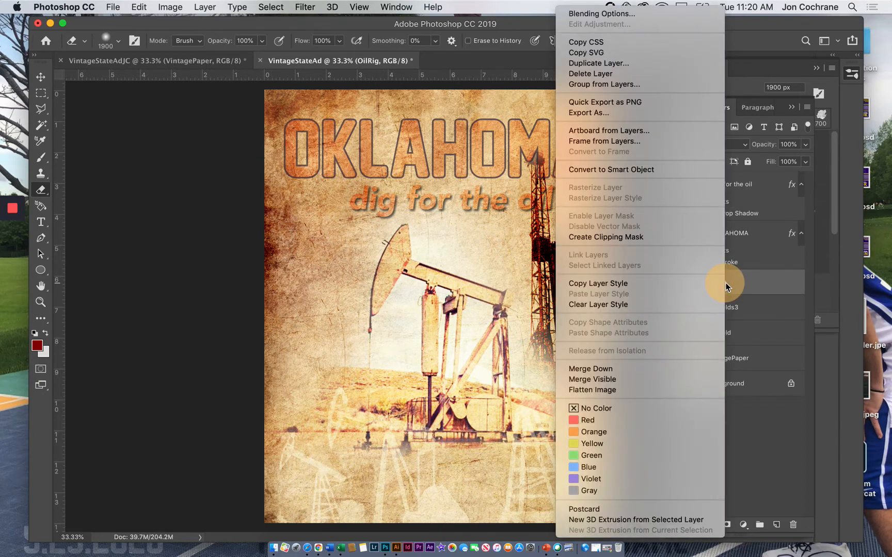
click(588, 62)
click(558, 217)
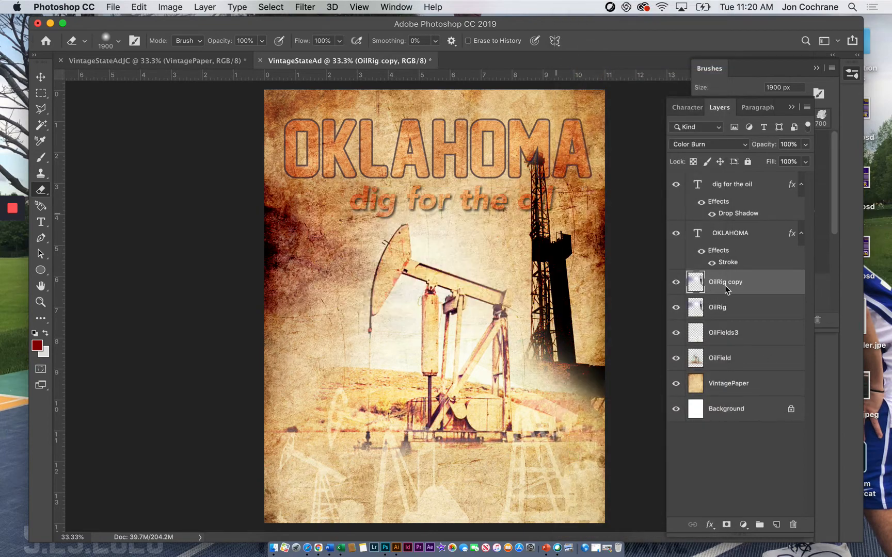
Step: Hide the original OilRig layer and set the blend mode of OilRig copy to Soft Light
click(676, 307)
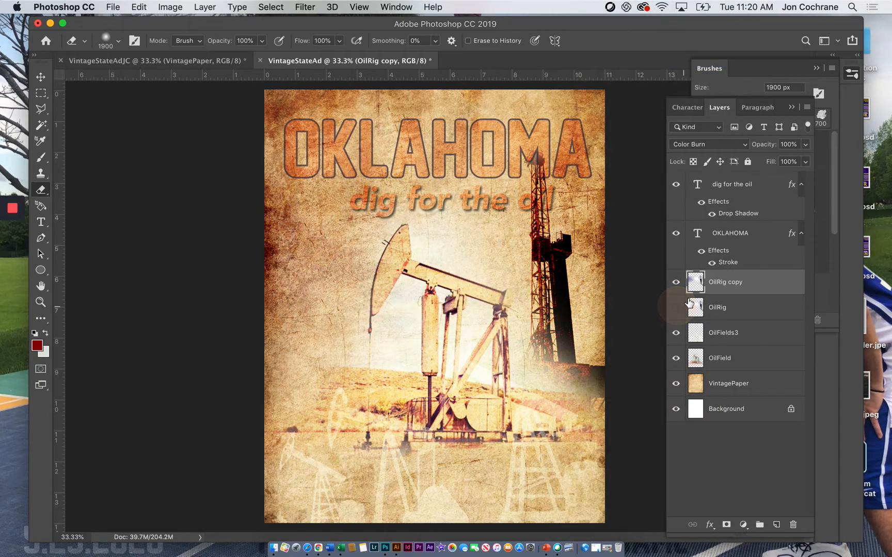
click(702, 145)
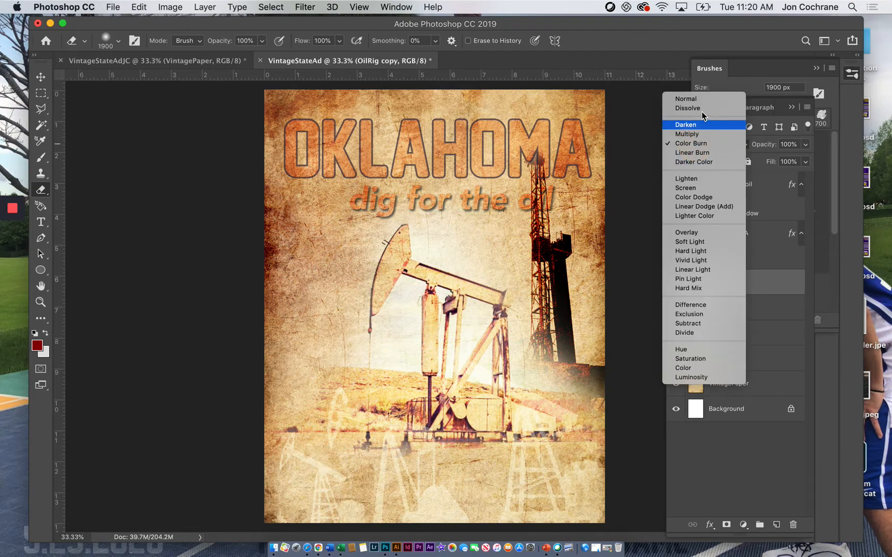
click(711, 242)
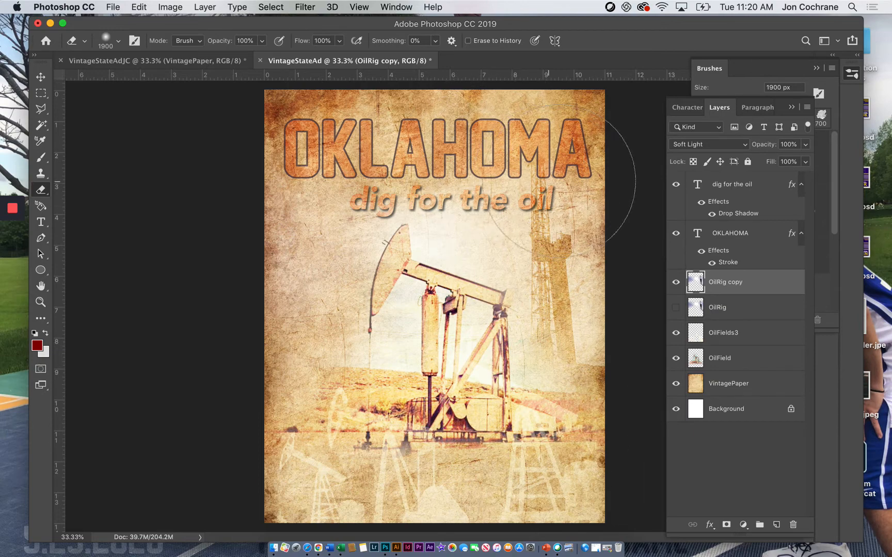
Step: Move the OilRig copy layer above both text layers and fade the base of its rig with the 1900 px eraser
drag(720, 287, 722, 184)
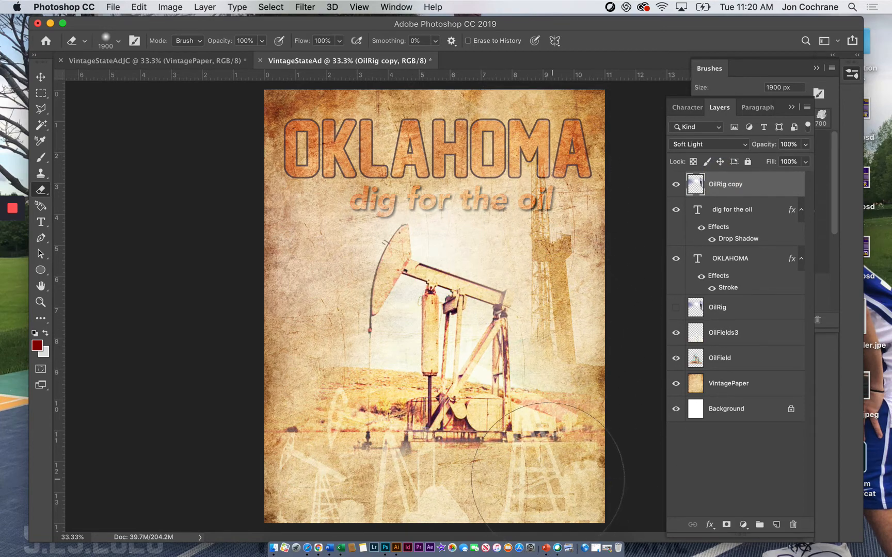
mouse_move(593, 445)
mouse_down()
mouse_move(590, 435)
mouse_move(605, 441)
mouse_move(594, 430)
mouse_up()
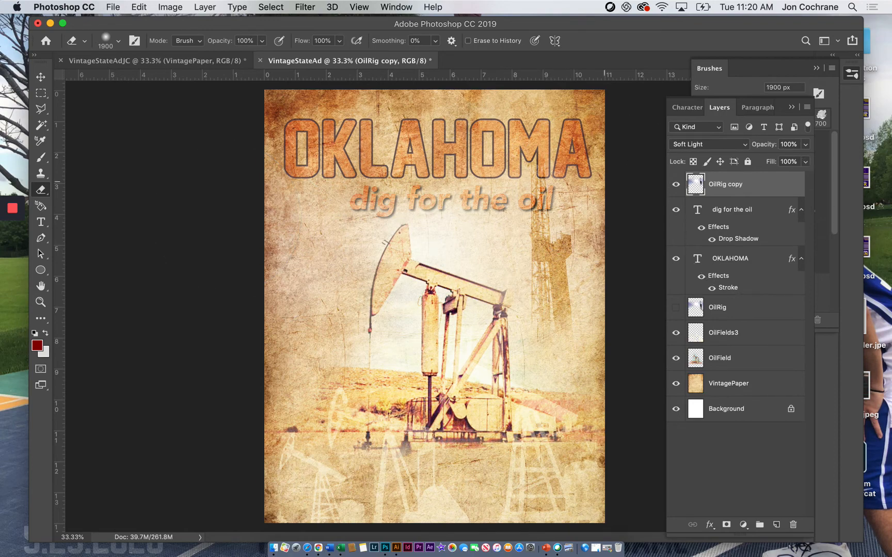
Step: Add a drop shadow to the OKLAHOMA title at 72% opacity, 43 px distance, 3% spread and 62 px size, and rasterize the type
click(741, 260)
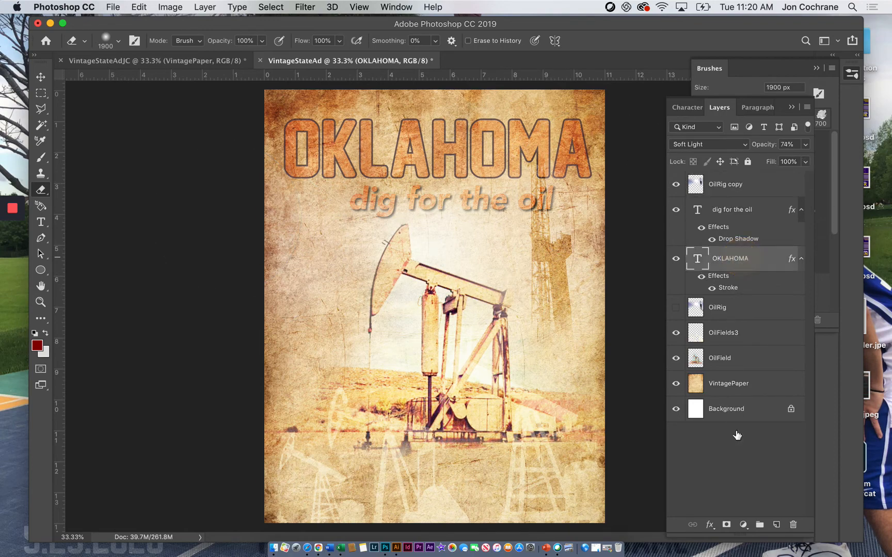
click(714, 526)
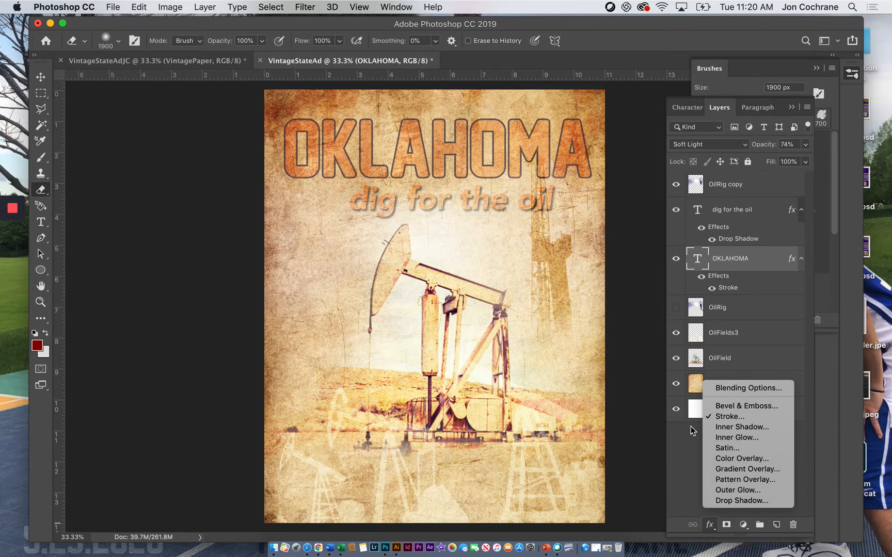
click(748, 501)
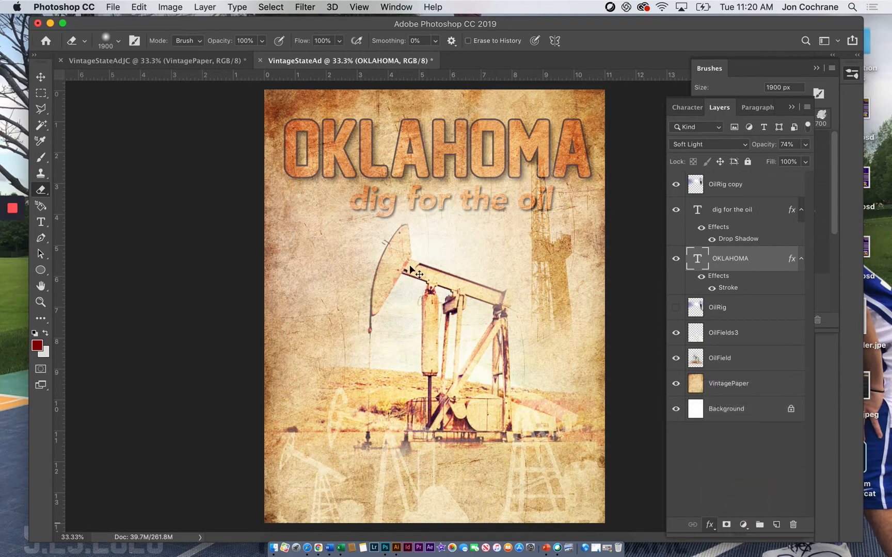
mouse_move(450, 241)
mouse_down()
mouse_move(671, 212)
mouse_move(380, 264)
mouse_move(380, 252)
mouse_up()
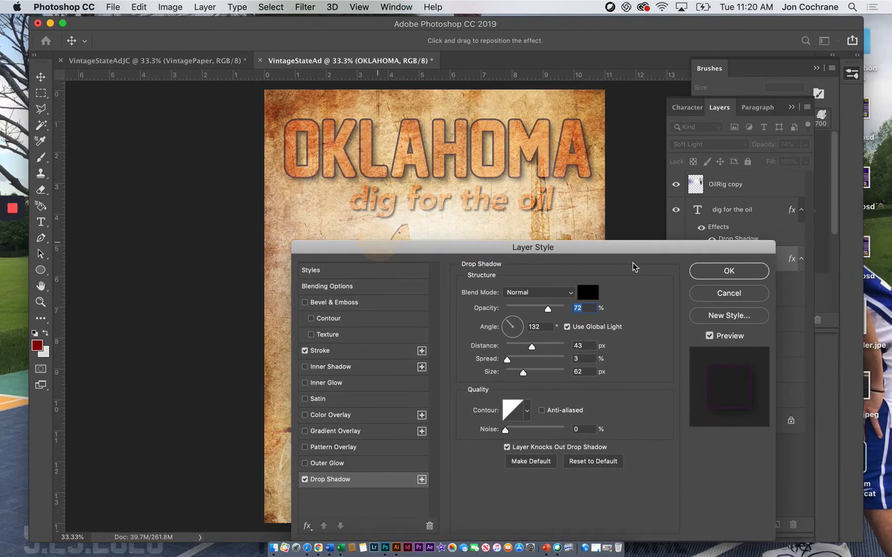
click(728, 285)
right_click(718, 258)
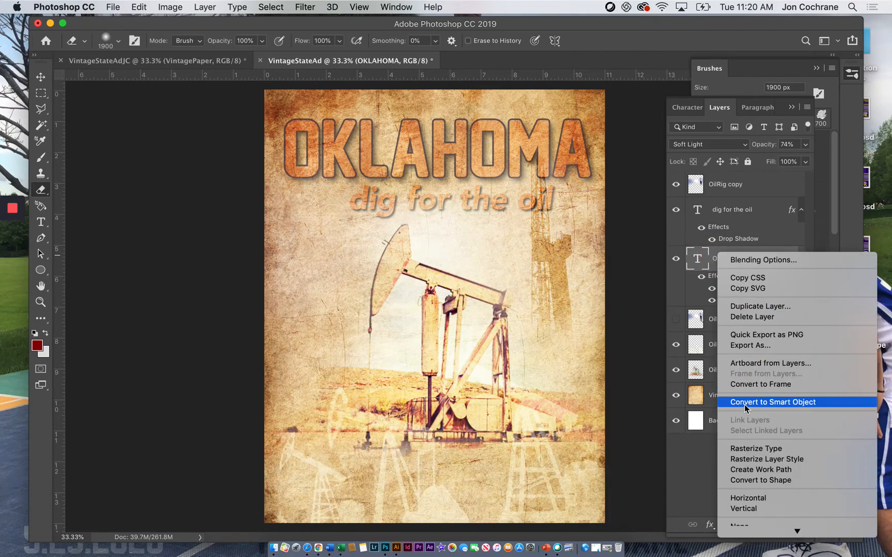
click(742, 450)
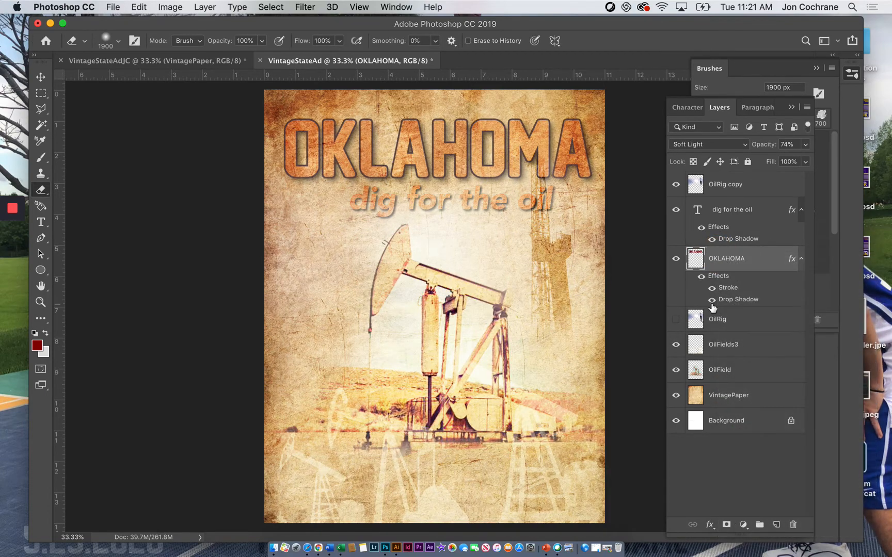
Step: Try rasterizing the OKLAHOMA layer's style and previewing other blend modes, and undo the rasterization
right_click(727, 264)
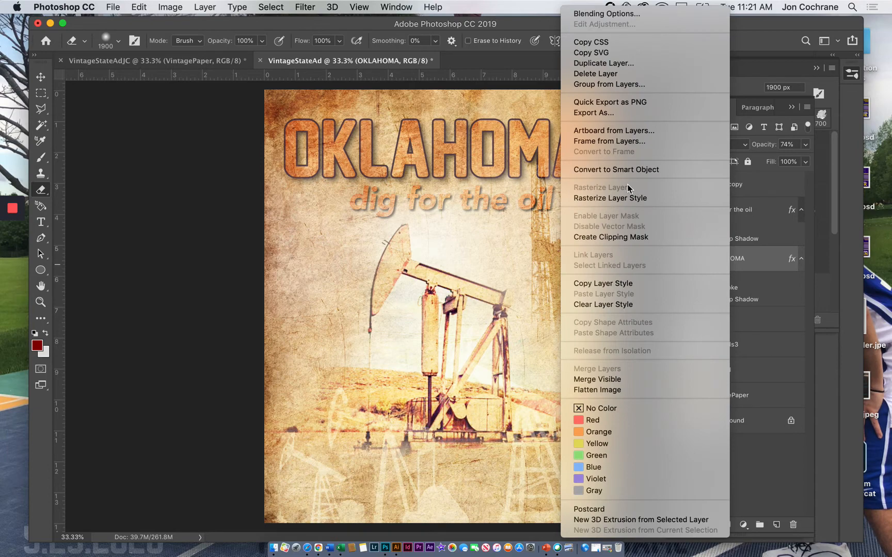
click(620, 199)
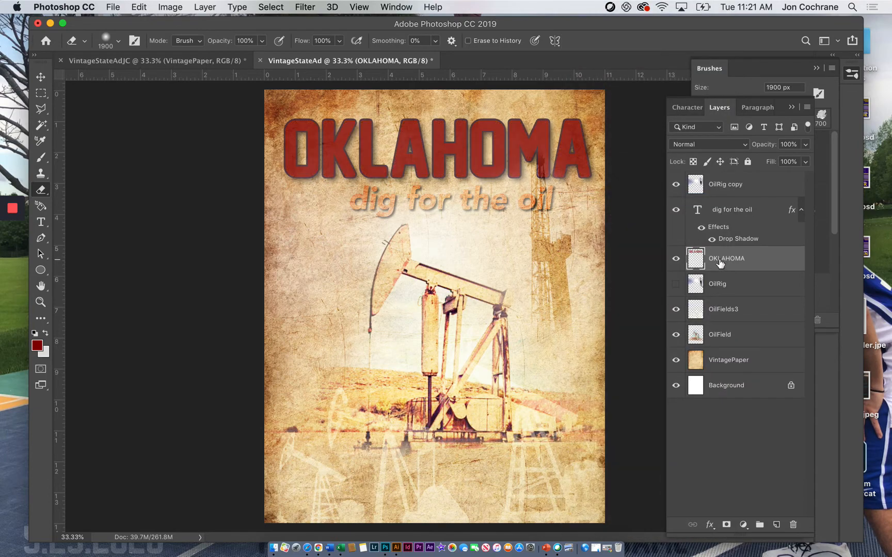
click(712, 144)
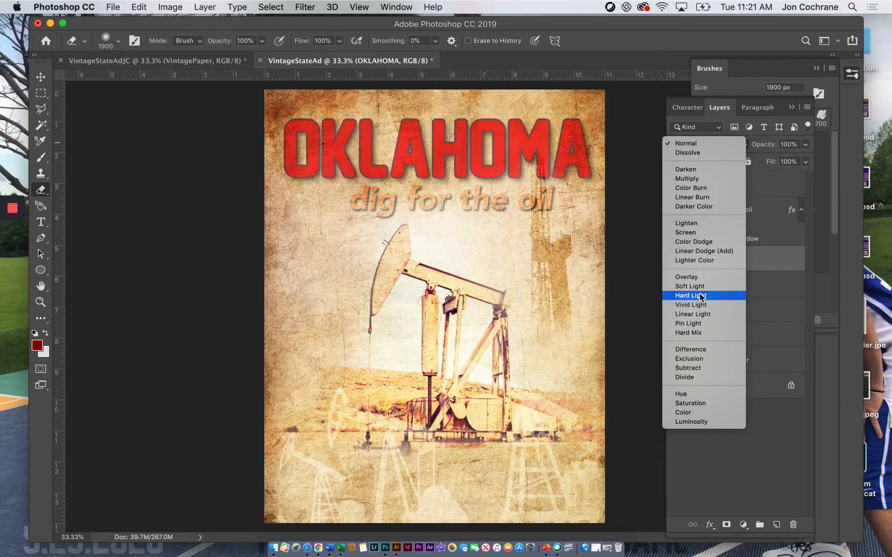
click(773, 247)
key(super+z)
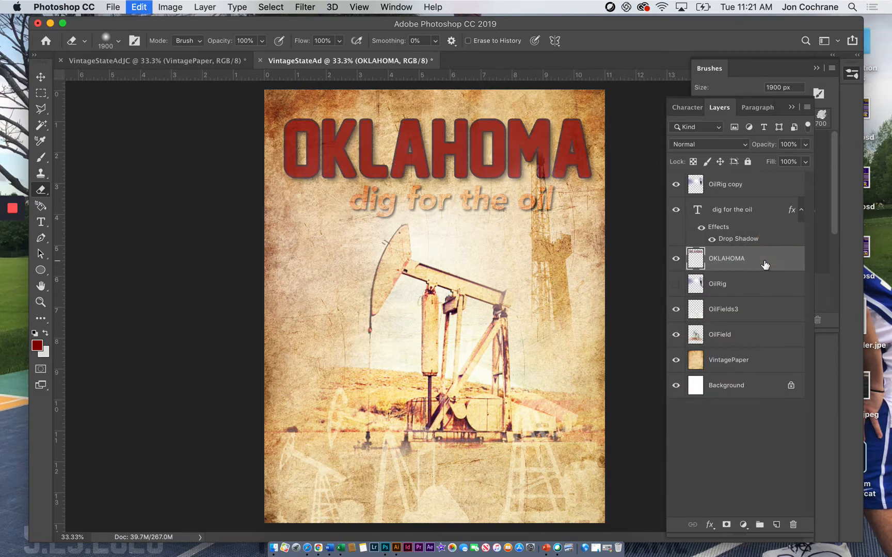
Step: Duplicate the OKLAHOMA layer as OKLAHOMA copy, compare the title with and without the original, and hide the copy
right_click(719, 266)
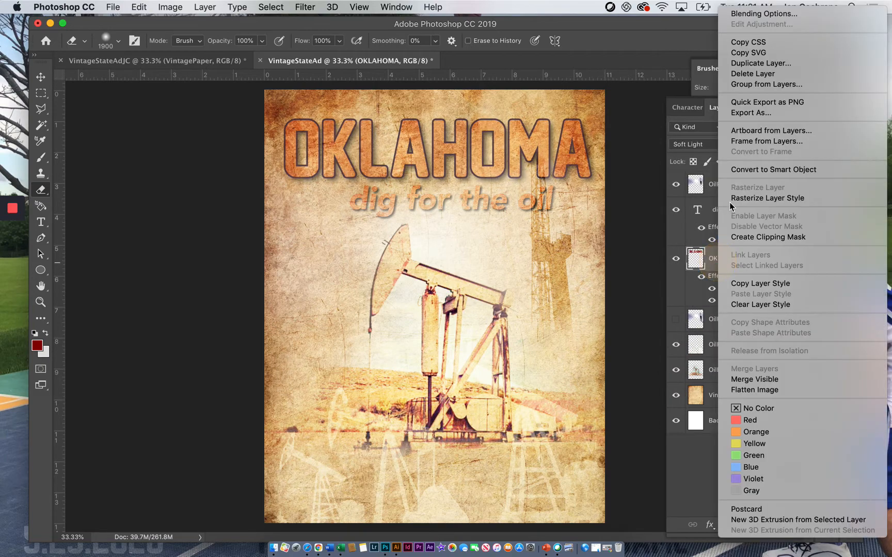
click(747, 63)
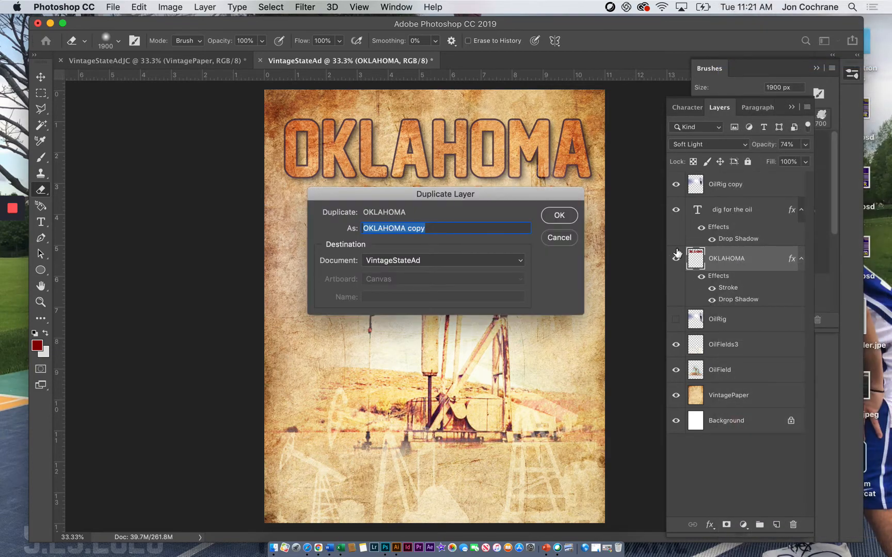
click(560, 214)
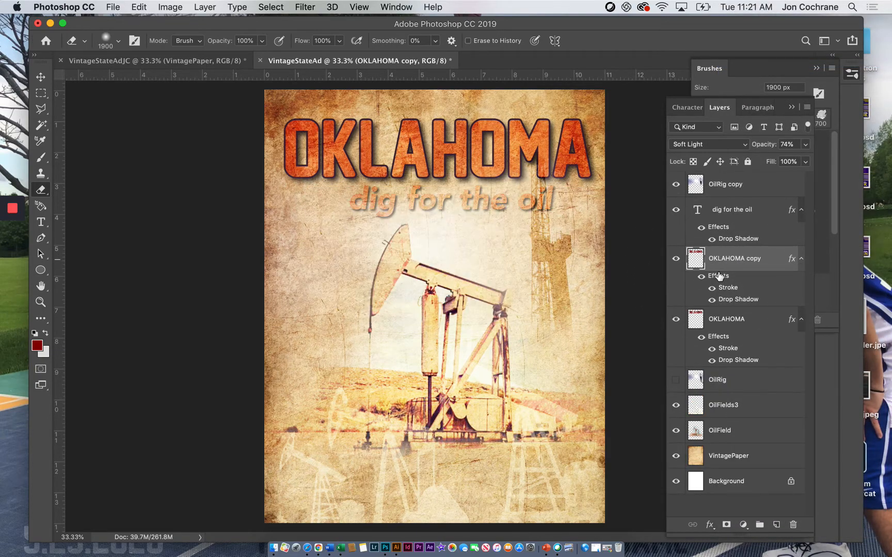
click(676, 320)
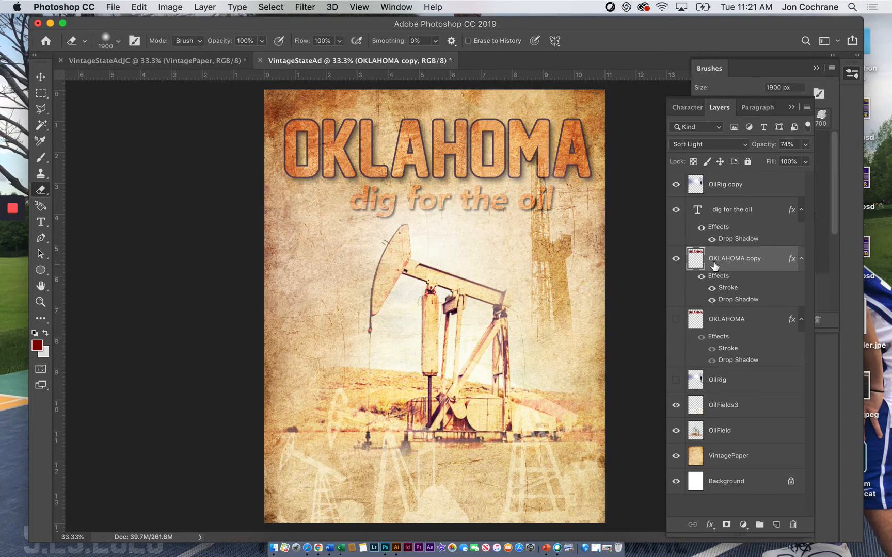
click(675, 320)
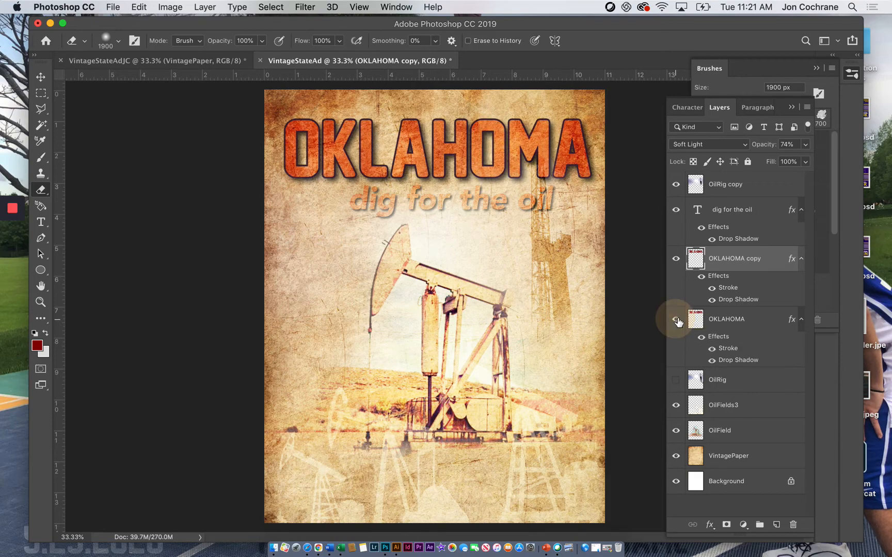
click(677, 258)
Step: Try rasterizing the original OKLAHOMA layer's style with its Soft Light blending still applied, and undo it
right_click(727, 324)
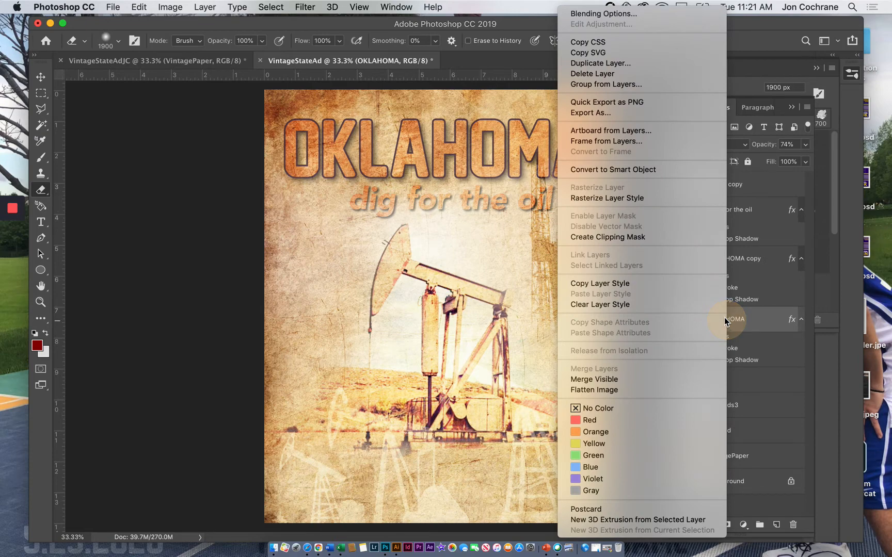
click(611, 198)
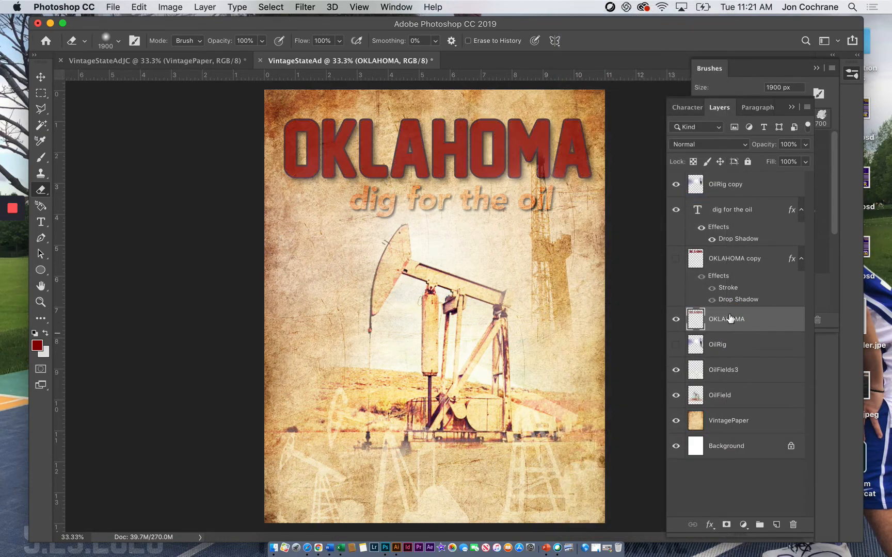
key(super+z)
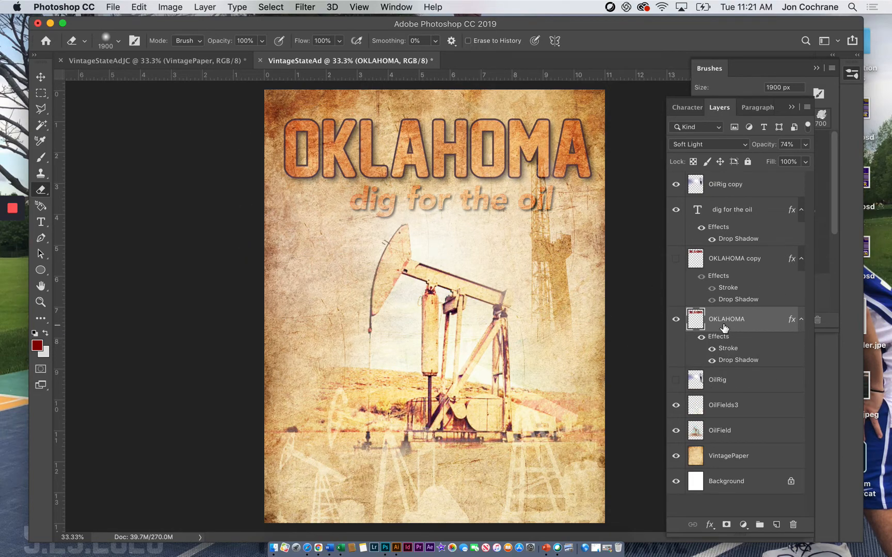
Step: Set the original OKLAHOMA layer's blend mode to Normal and rasterize its layer style
click(686, 143)
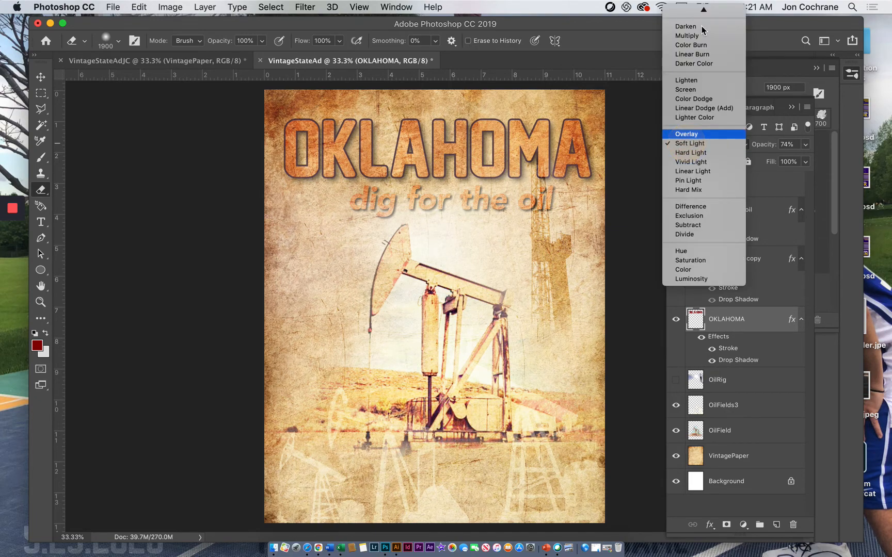
click(686, 12)
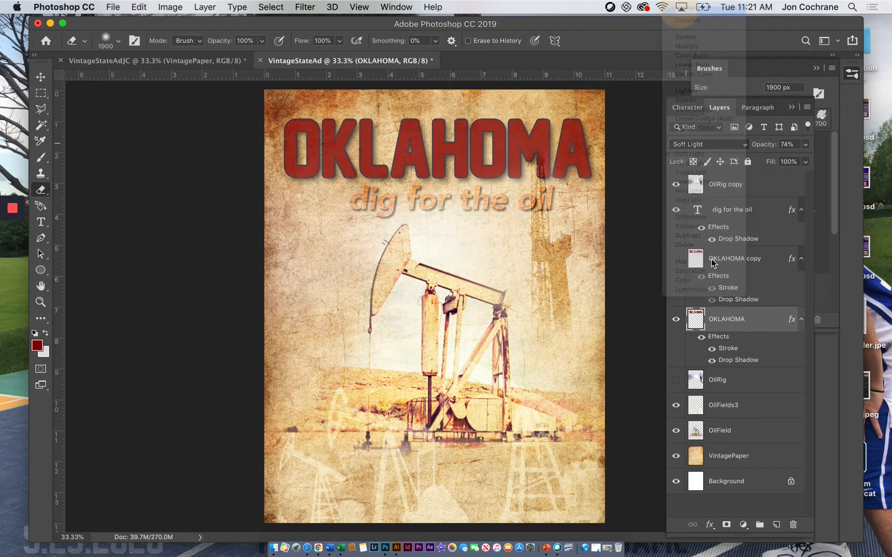
right_click(720, 321)
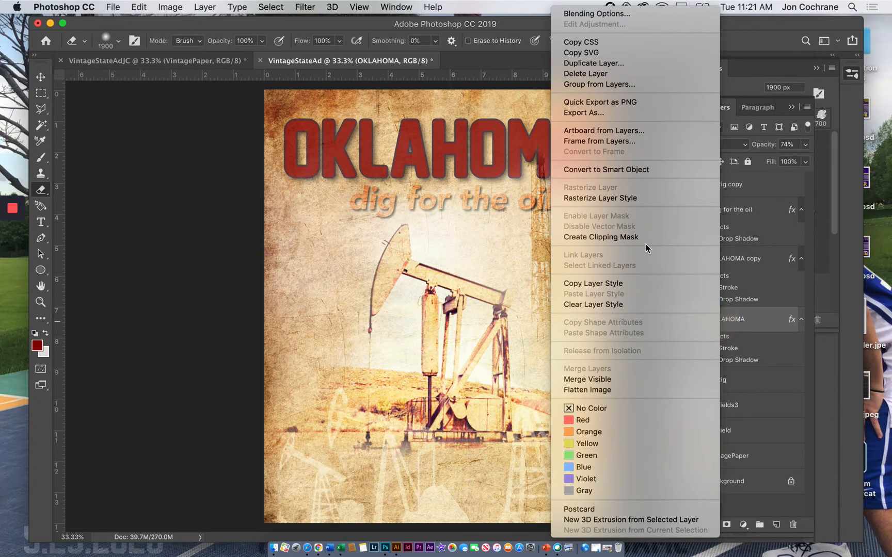
click(608, 198)
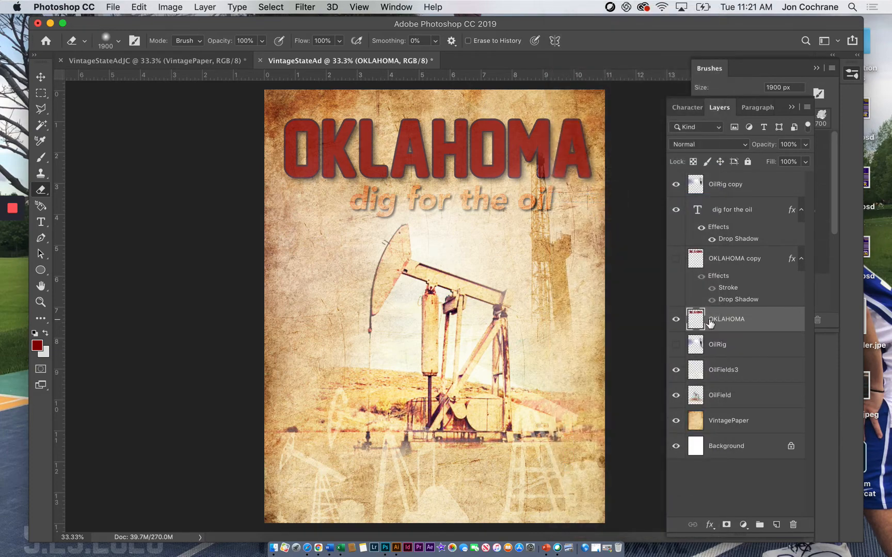
Step: Set the rasterized OKLAHOMA layer to Soft Light and compare the title with and without OKLAHOMA copy
click(706, 144)
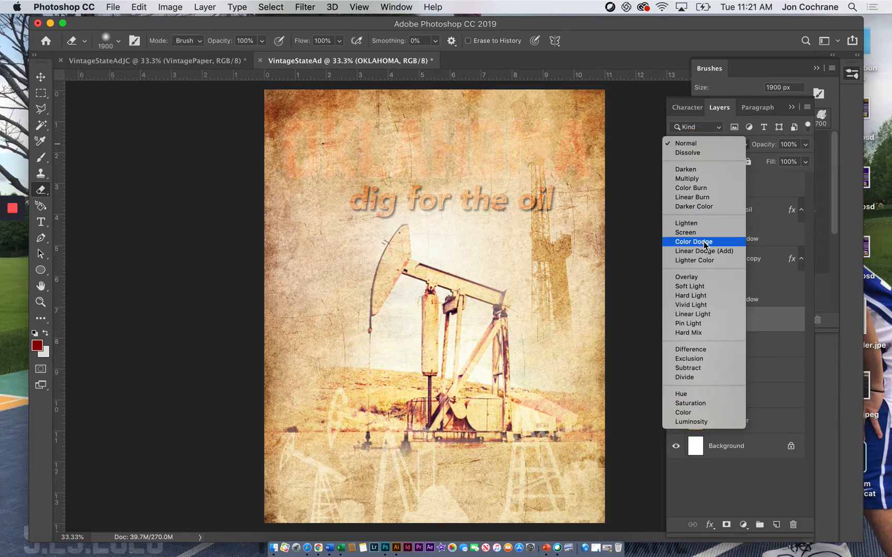
click(703, 286)
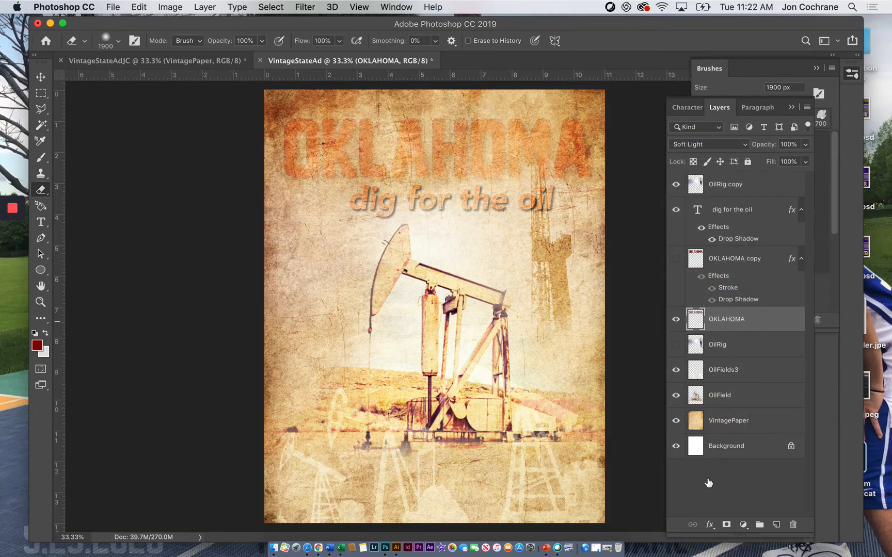
click(676, 258)
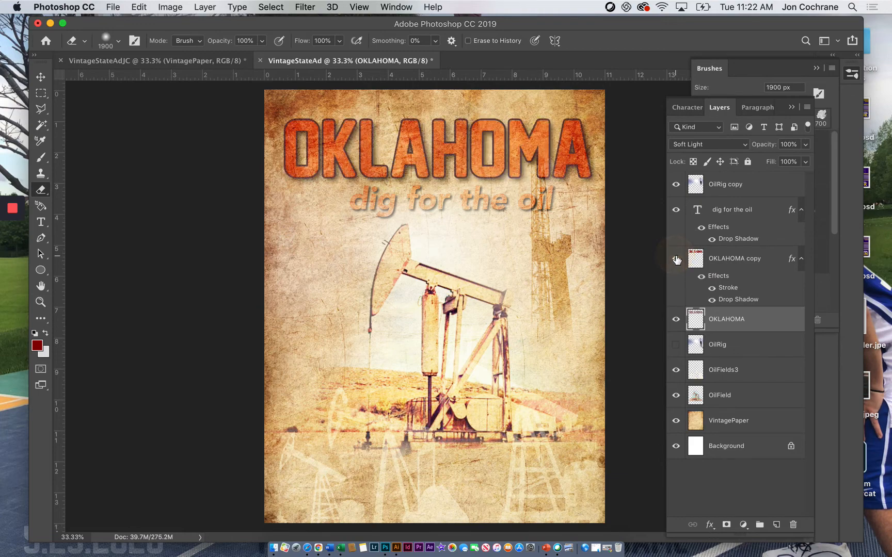
click(676, 258)
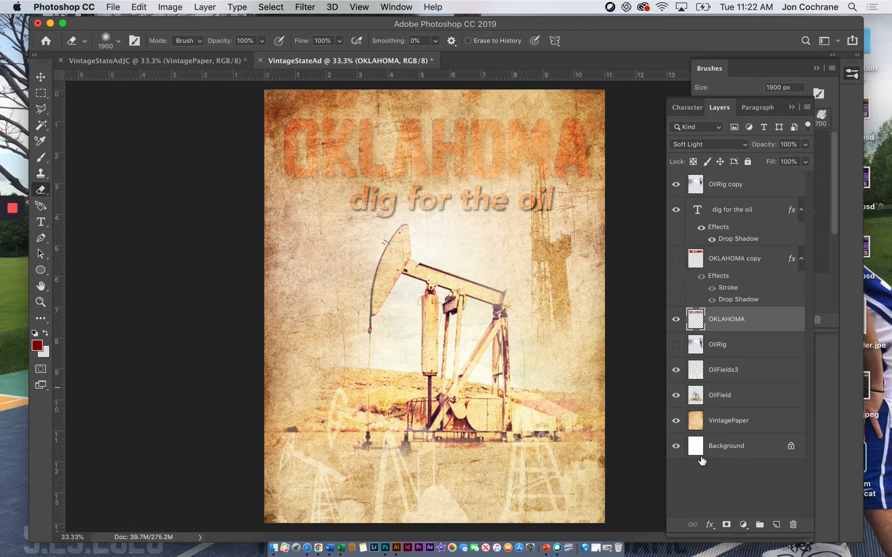
click(711, 525)
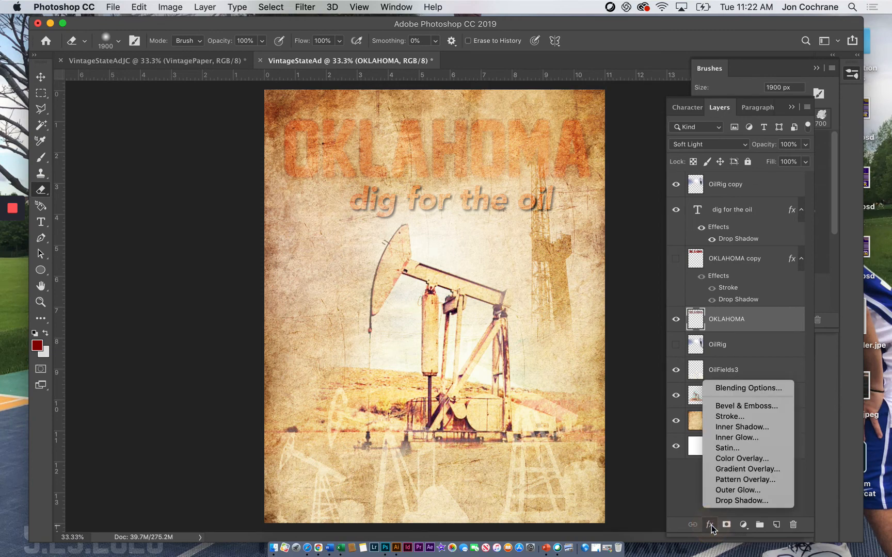
click(722, 419)
click(720, 292)
Step: Show the OKLAHOMA copy layer over the original title and rasterize the copy's layer style
click(677, 259)
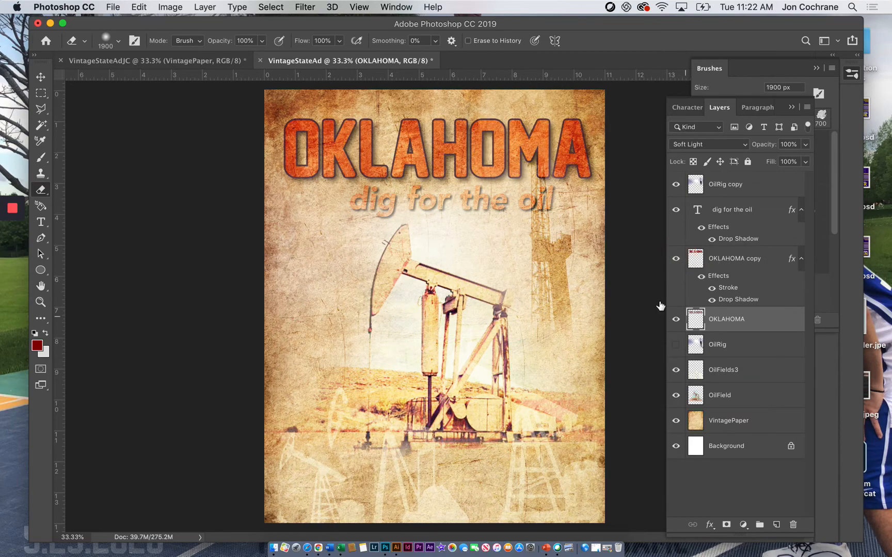
click(676, 260)
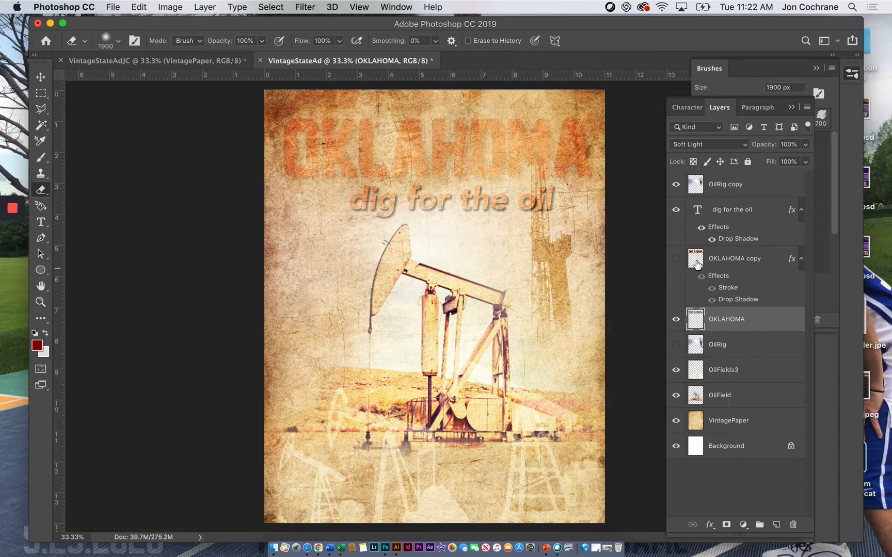
click(676, 259)
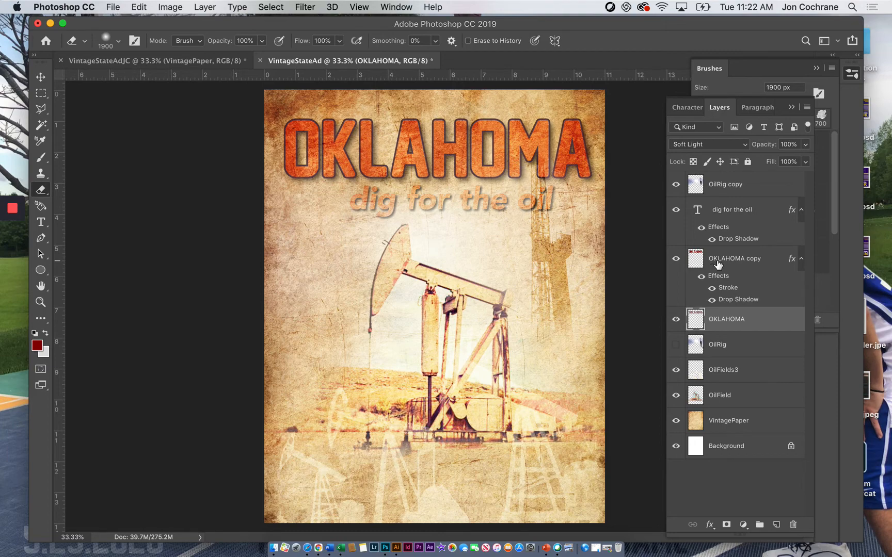
right_click(718, 265)
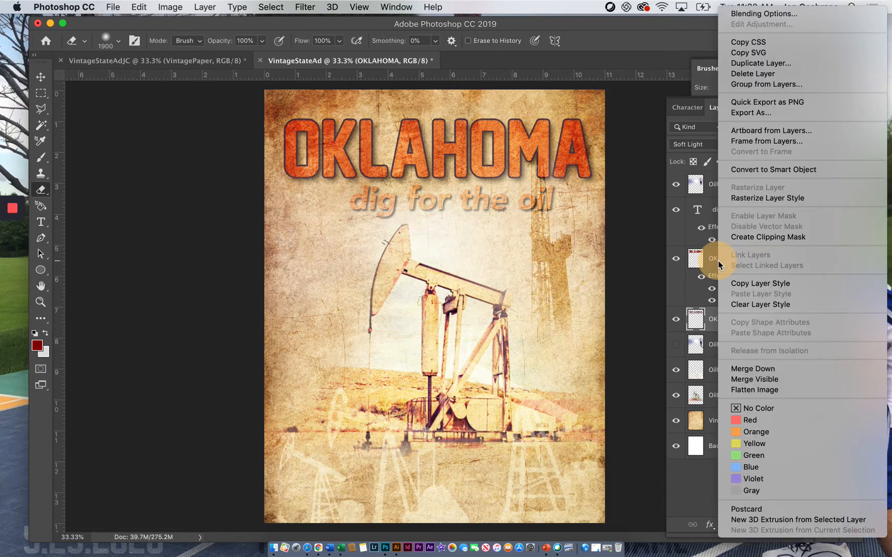
click(750, 199)
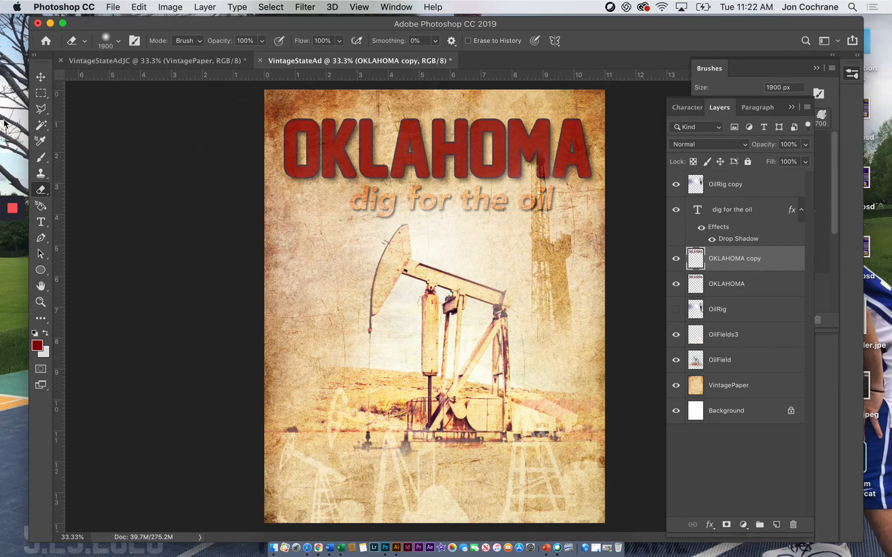
Step: Select the red letter fill on the OKLAHOMA copy layer with the Magic Wand, delete it, and clear the selection
click(41, 124)
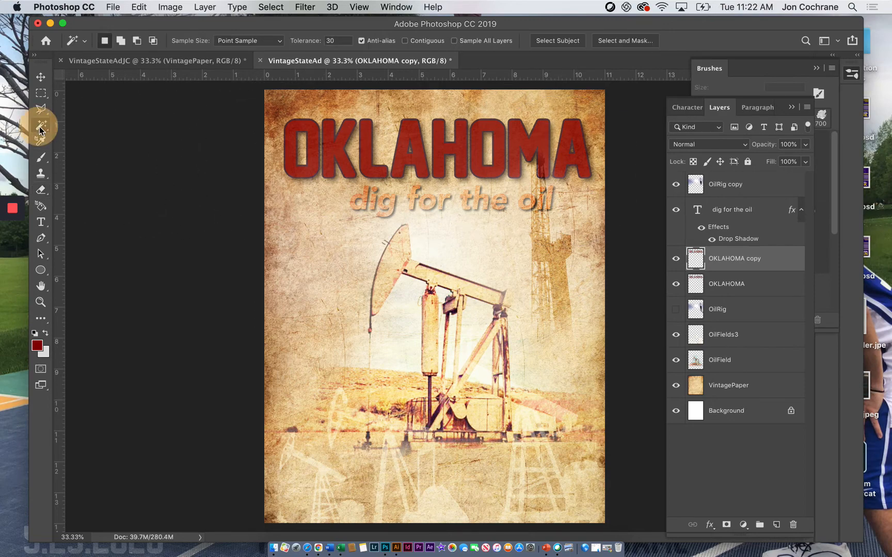
click(293, 150)
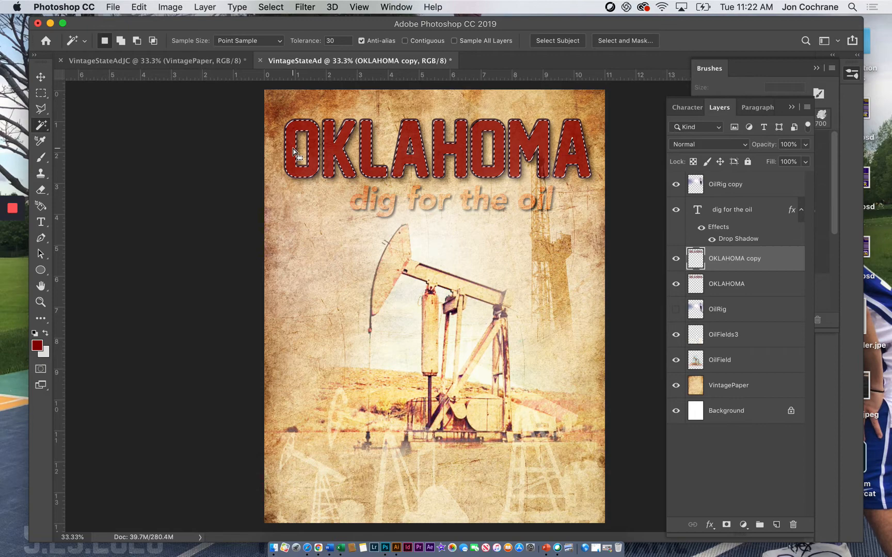
key(Delete)
key(super+d)
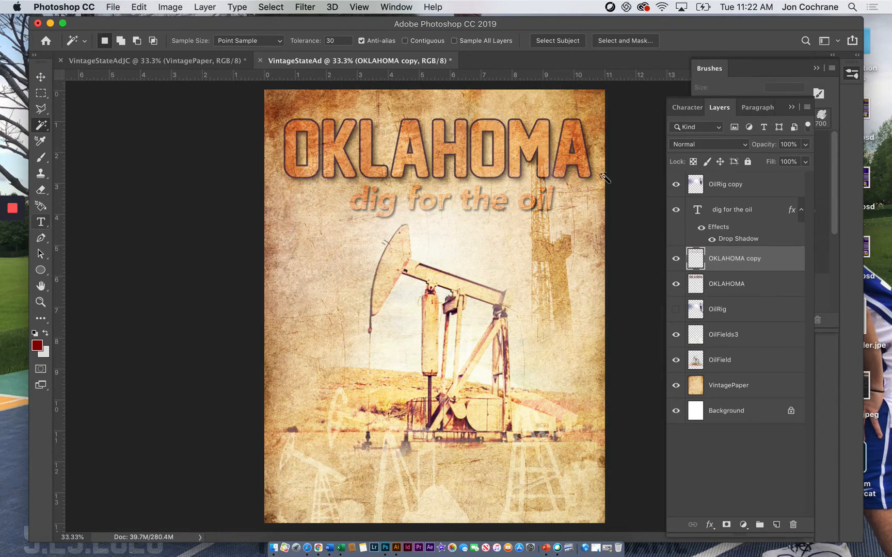
Step: Set the Eraser to the Messy Grunge 3 brush from the Messy Grunge Brushes 45632 set
click(41, 189)
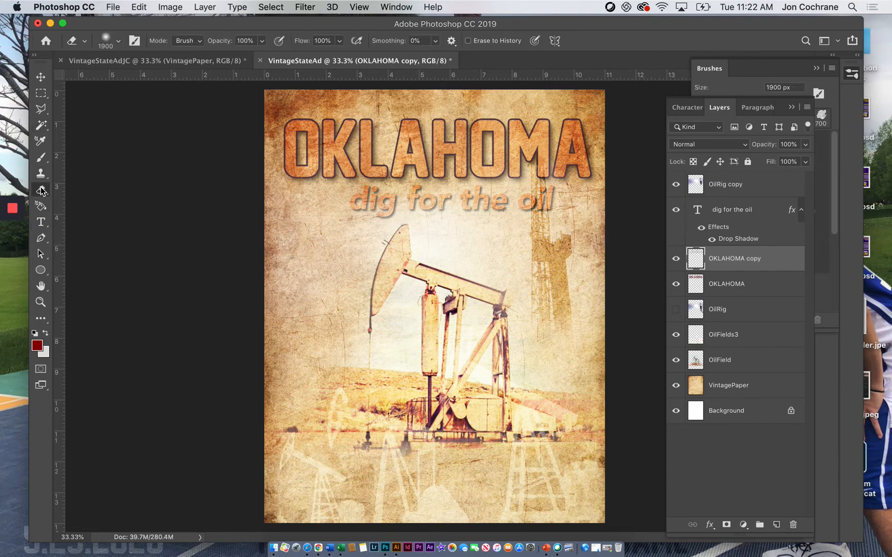
click(118, 41)
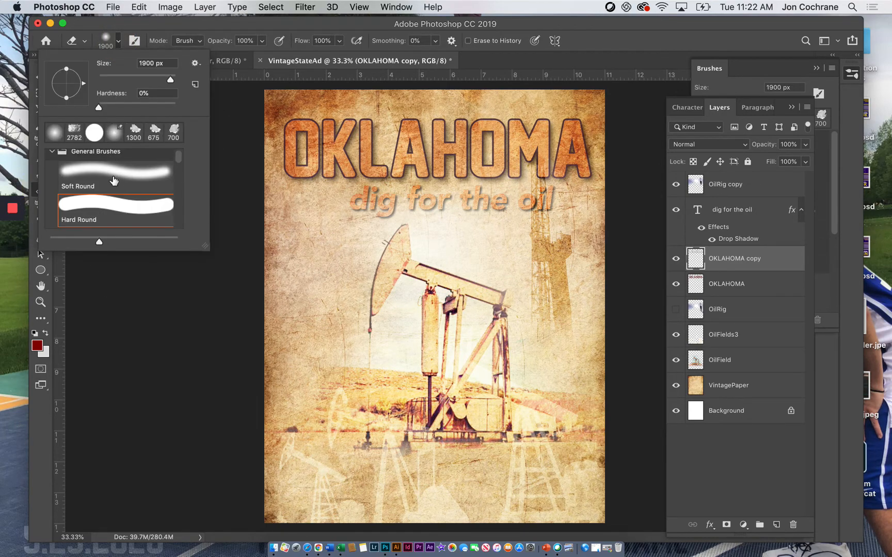
click(53, 151)
scroll(78, 216, down, 3)
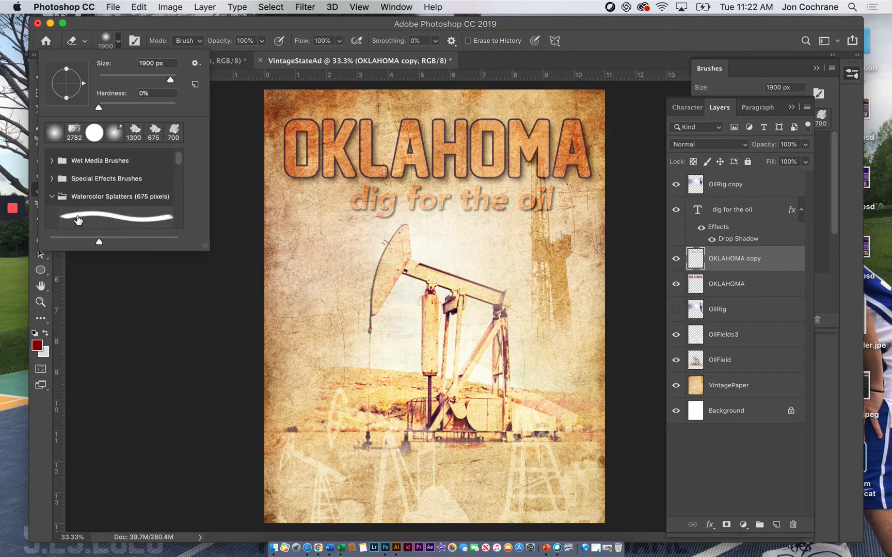
scroll(79, 216, down, 10)
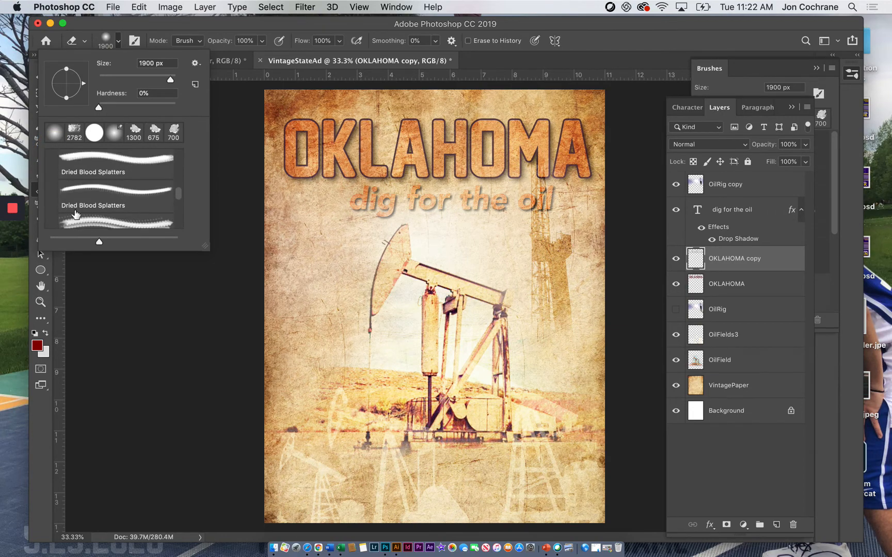
scroll(75, 215, down, 5)
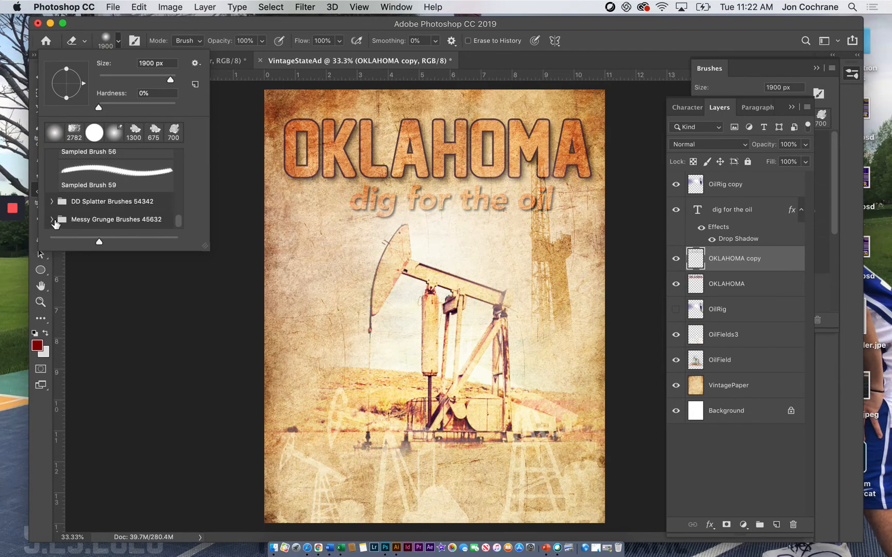
click(53, 220)
scroll(79, 206, down, 4)
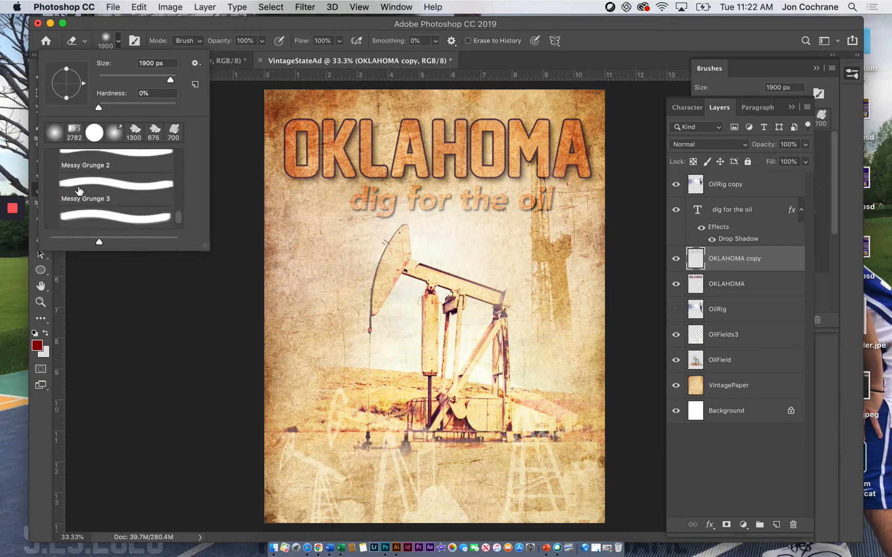
click(80, 189)
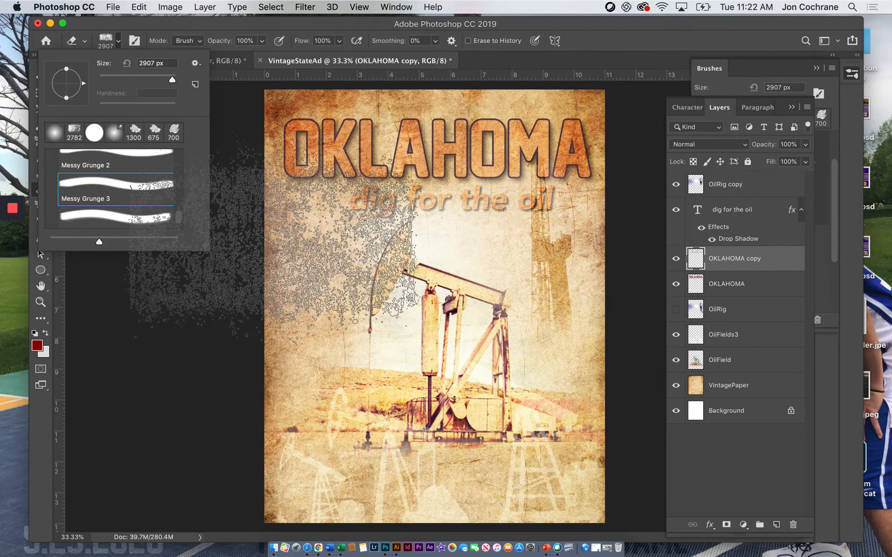
click(264, 234)
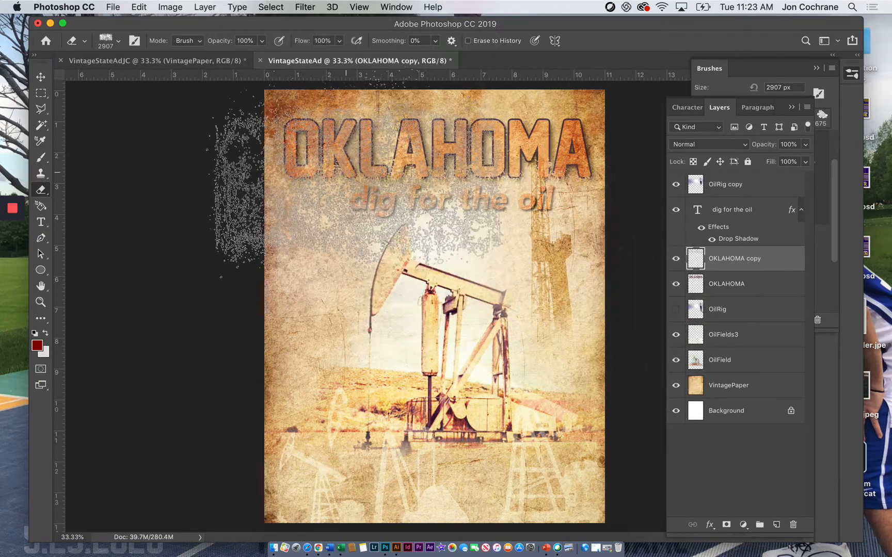
Step: Reduce the grunge eraser to 1700 px, wear away parts of the OKLAHOMA outline, and rotate the canvas about a quarter turn for varied marks
key(bracketleft)
key(bracketleft)
key(bracketleft)
key(bracketleft)
key(bracketleft)
key(bracketleft)
key(bracketleft)
key(bracketleft)
key(bracketleft)
key(r)
mouse_move(258, 129)
mouse_down()
mouse_move(521, 85)
mouse_move(621, 388)
mouse_move(604, 417)
mouse_move(627, 310)
mouse_move(587, 149)
mouse_move(599, 155)
mouse_up()
key(e)
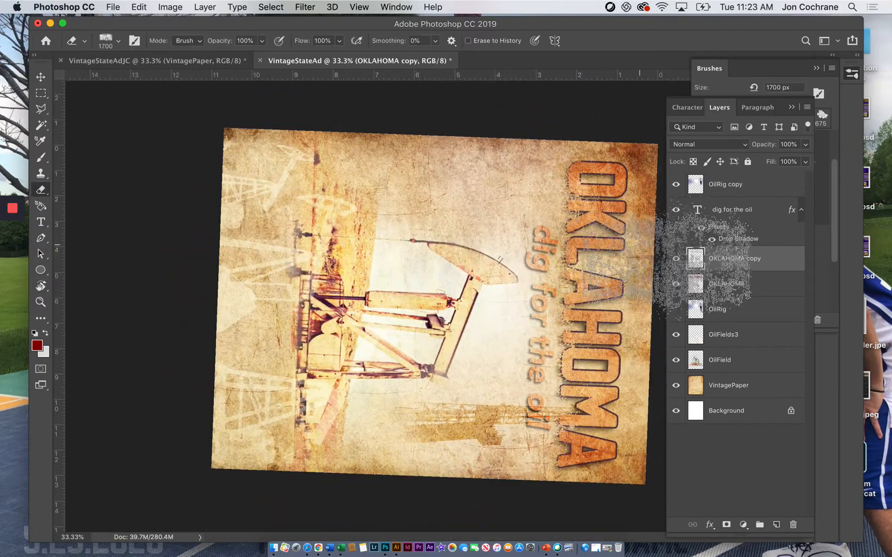
Step: Collapse the open panels, erode more of the OKLAHOMA outline with the eraser enlarged to 1800 px, and return the canvas upright
click(790, 108)
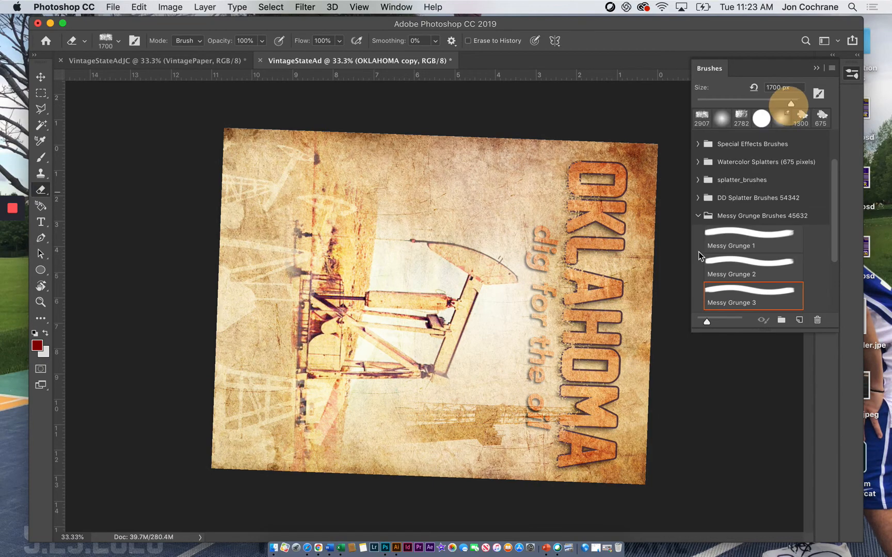
click(816, 69)
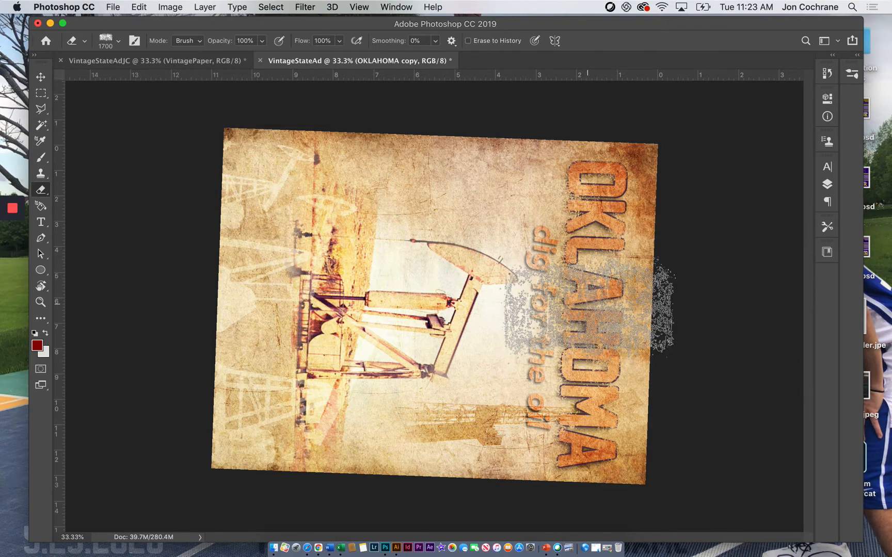
key(bracketright)
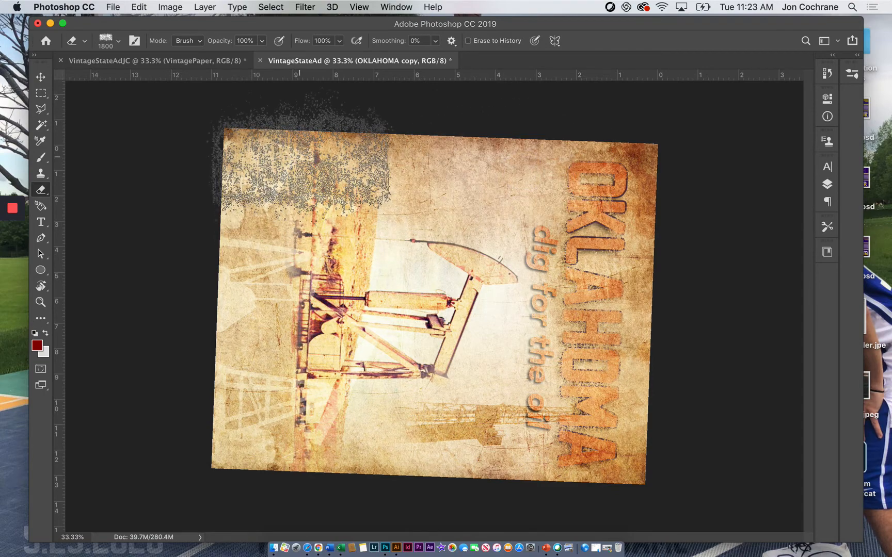
key(r)
mouse_move(307, 155)
mouse_down()
mouse_move(241, 154)
mouse_move(322, 412)
mouse_move(340, 416)
mouse_move(309, 404)
mouse_up()
key(e)
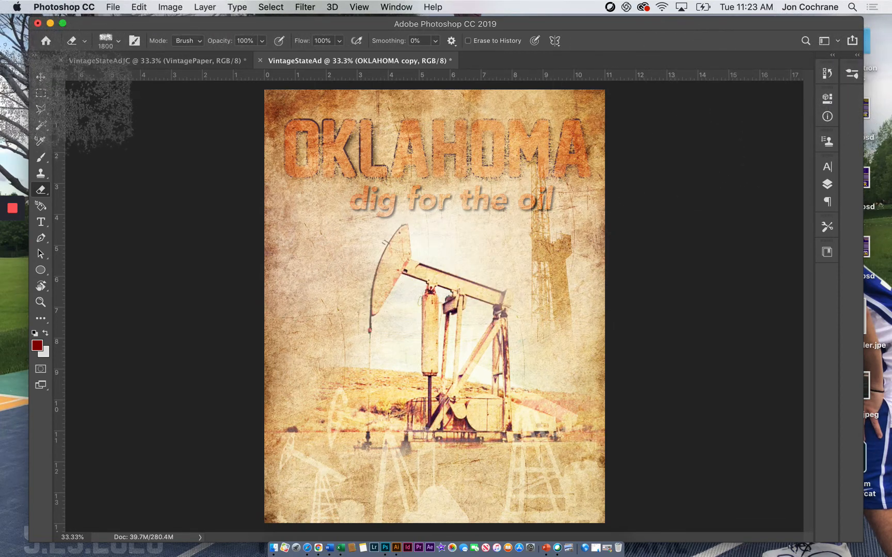
Step: Apply the Sponge filter to the OilField layer with Brush Size 5, Definition 12 and Smoothness 5
click(40, 92)
click(40, 77)
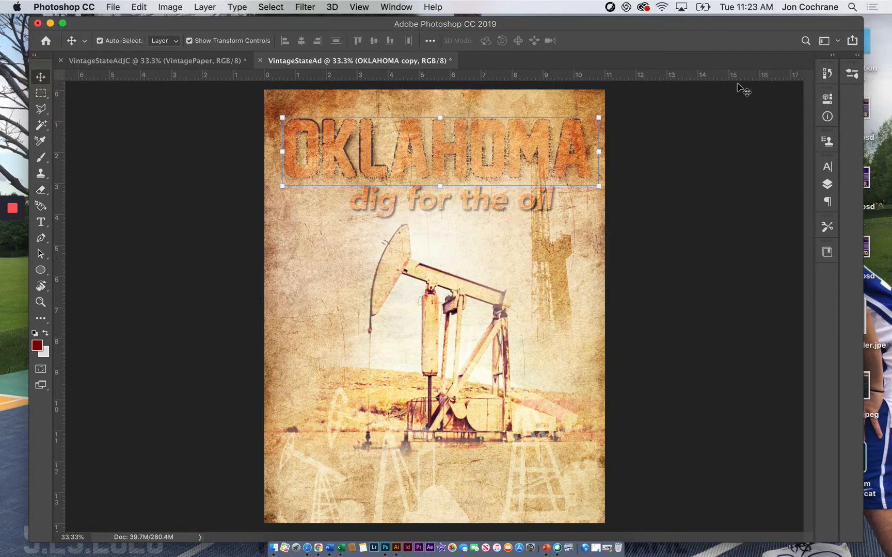
click(827, 185)
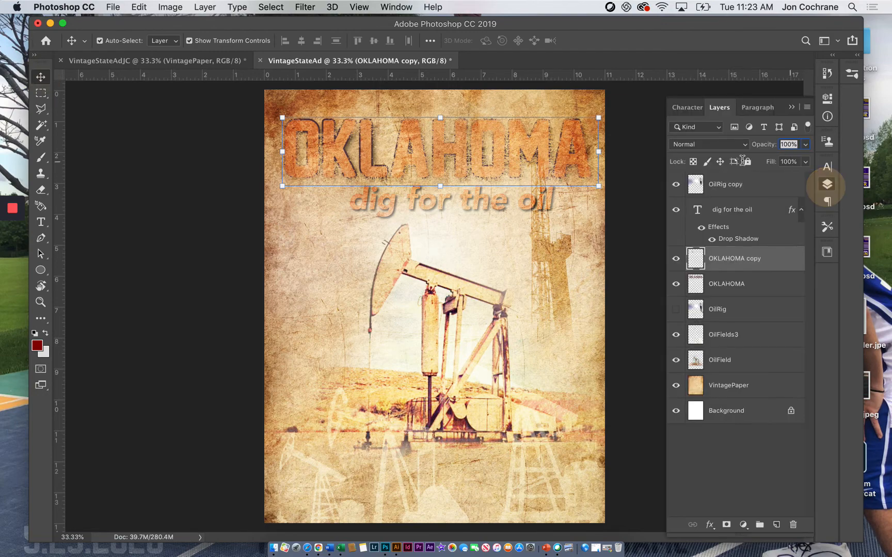
click(721, 353)
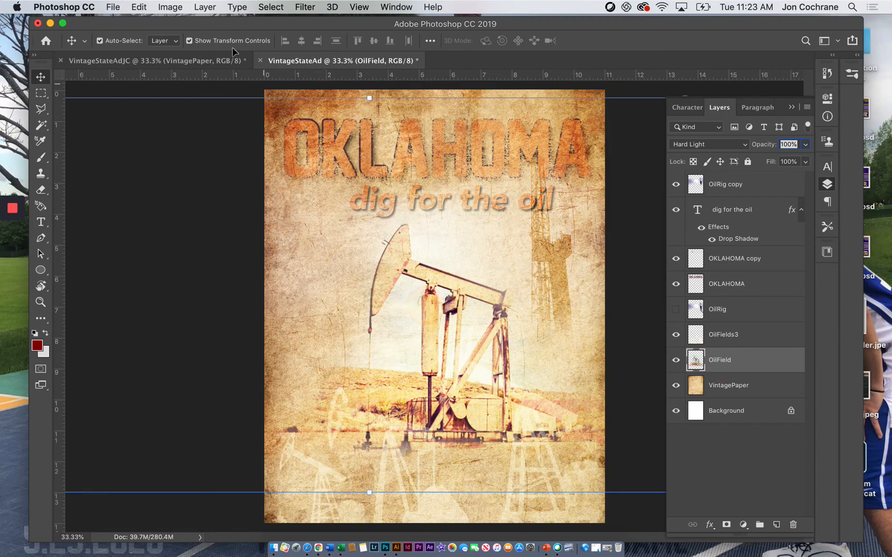
click(309, 7)
click(324, 60)
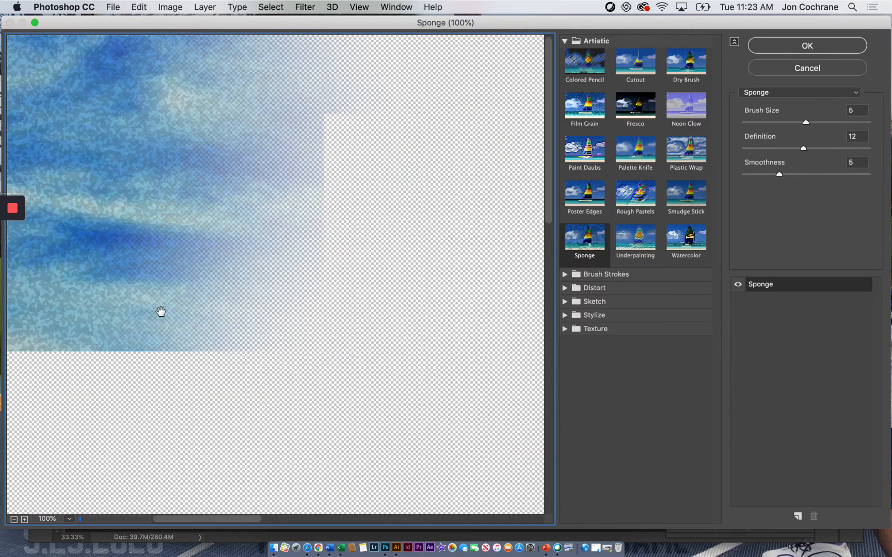
click(14, 519)
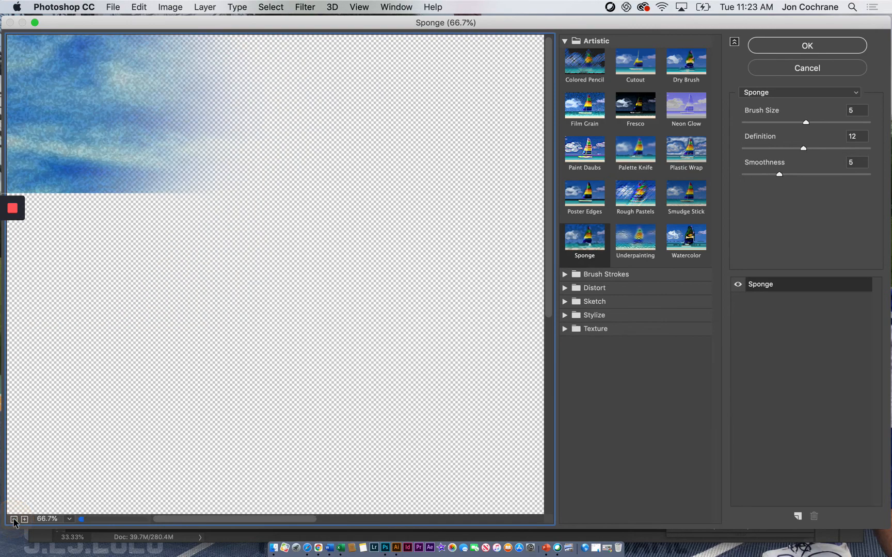
click(14, 519)
click(14, 519)
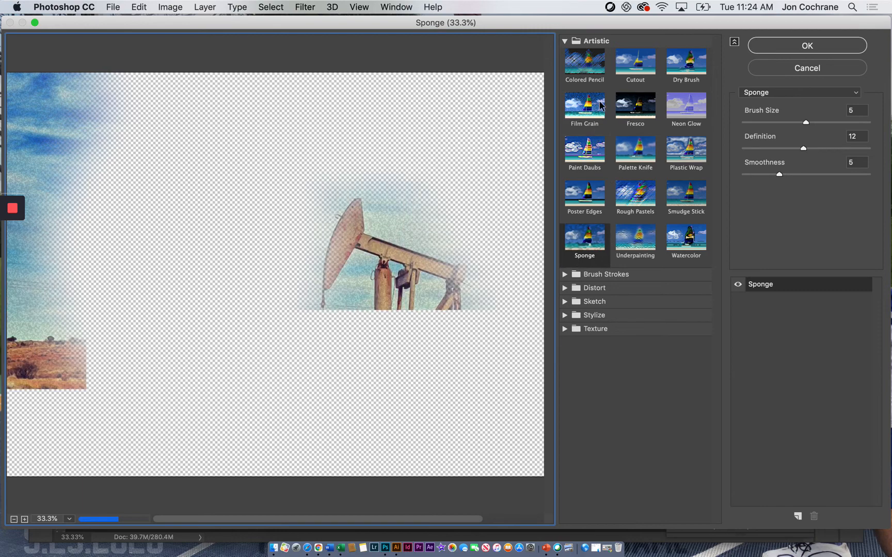
click(769, 47)
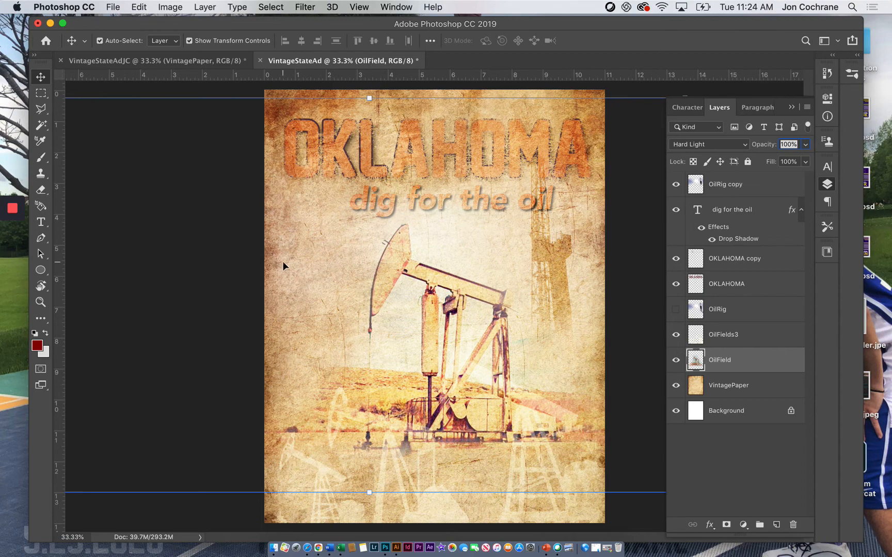
Step: Try colorizing the VintagePaper layer with Hue/Saturation at a purple hue of about 245, and cancel the adjustment
click(742, 390)
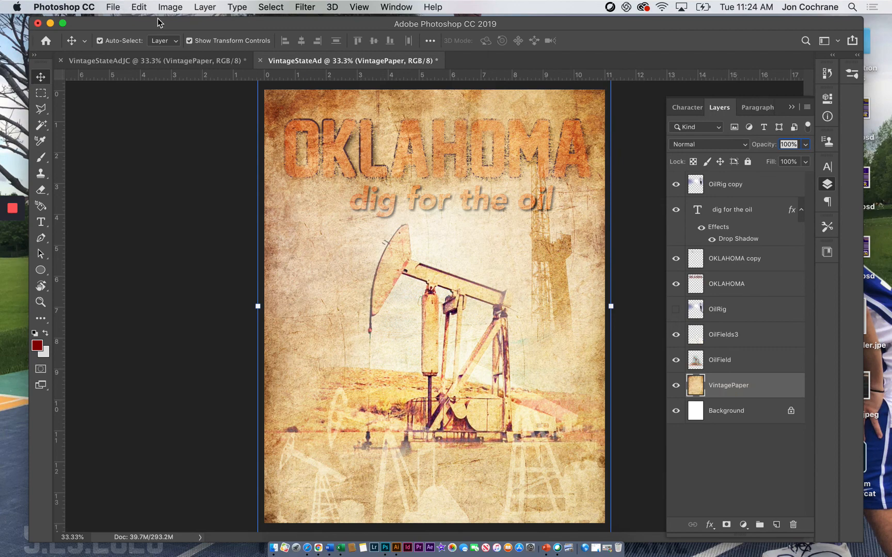
click(172, 7)
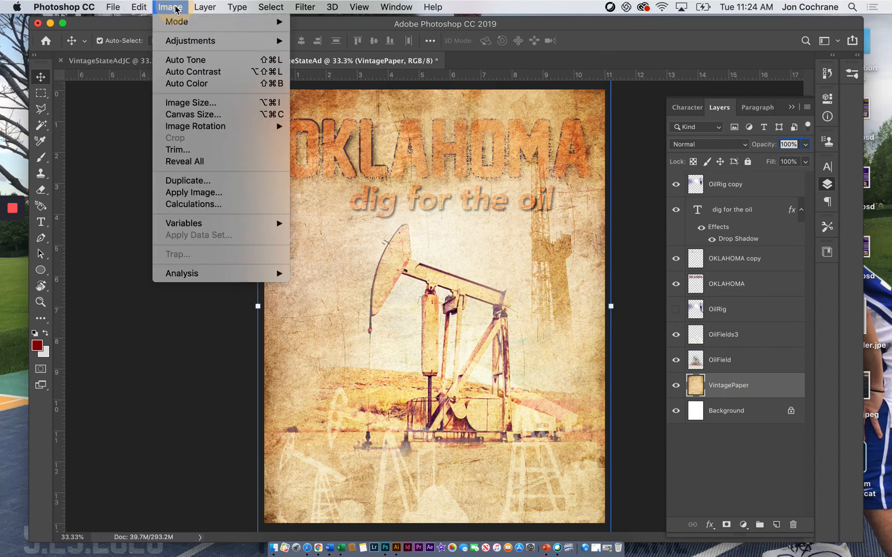
mouse_move(258, 41)
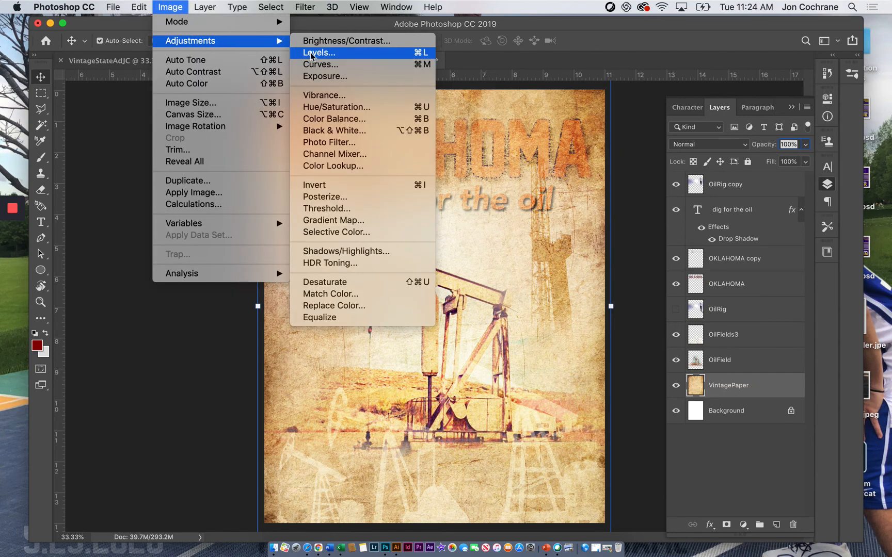
click(322, 112)
click(841, 453)
drag(776, 385, 751, 385)
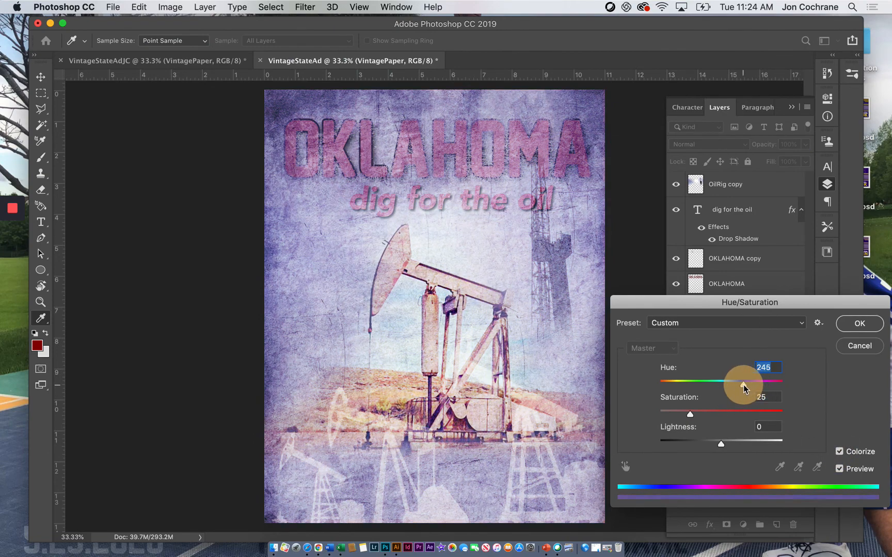
mouse_move(744, 386)
mouse_down()
mouse_move(721, 384)
mouse_move(744, 386)
mouse_up()
click(857, 348)
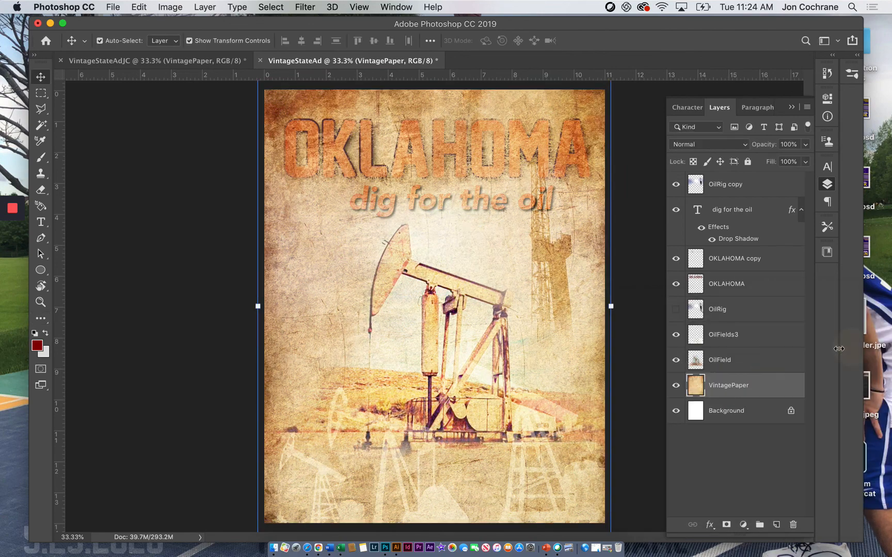